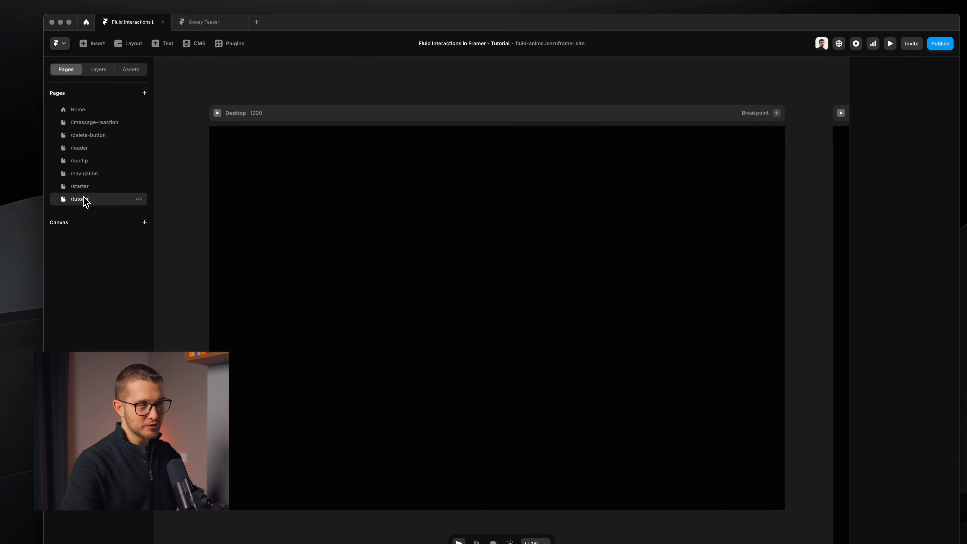
Step: Open the /tutorial page and set the Desktop breakpoint's fill to white (#FFFFFF)
{"action": "left_click", "coordinate": [95, 188]}
{"action": "left_click", "coordinate": [94, 200]}
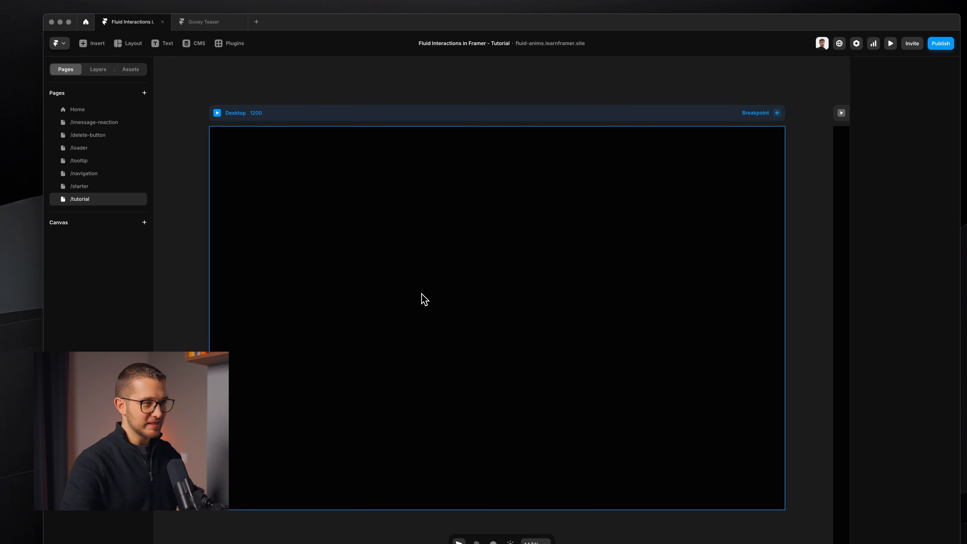
{"action": "left_click", "coordinate": [550, 121]}
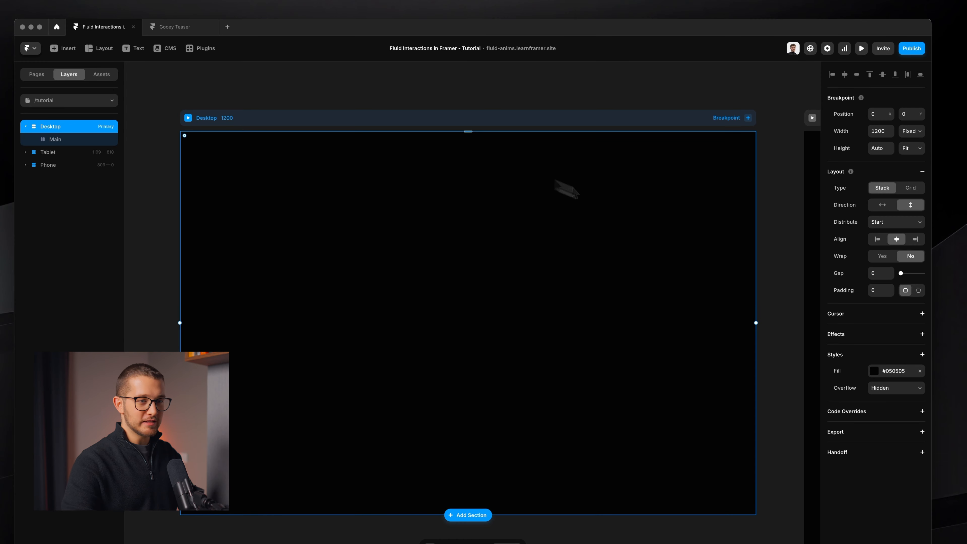
{"action": "left_click", "coordinate": [881, 371]}
{"action": "left_click_drag", "start_coordinate": [735, 371], "coordinate": [714, 334]}
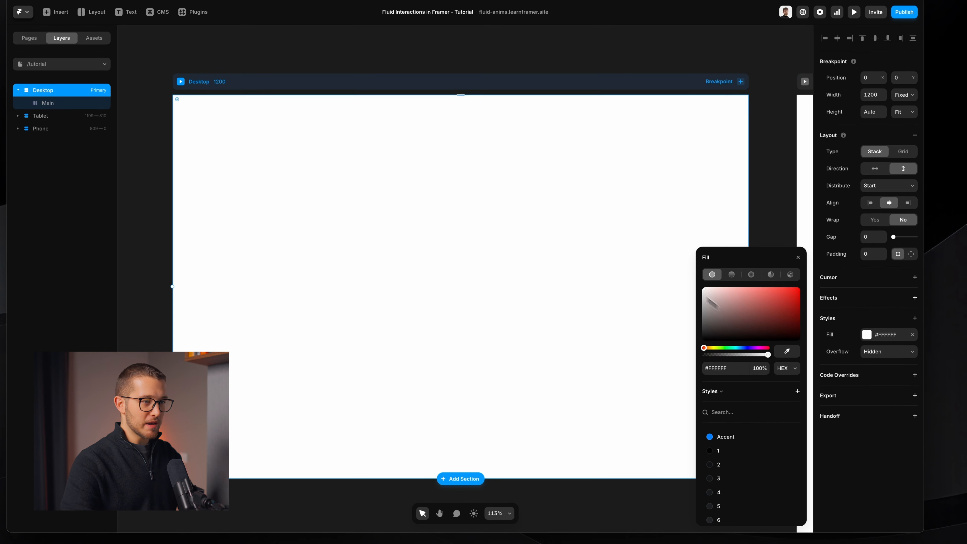
{"action": "scroll", "coordinate": [662, 249], "scroll_direction": "right", "scroll_amount": 1}
{"action": "left_click", "coordinate": [799, 257]}
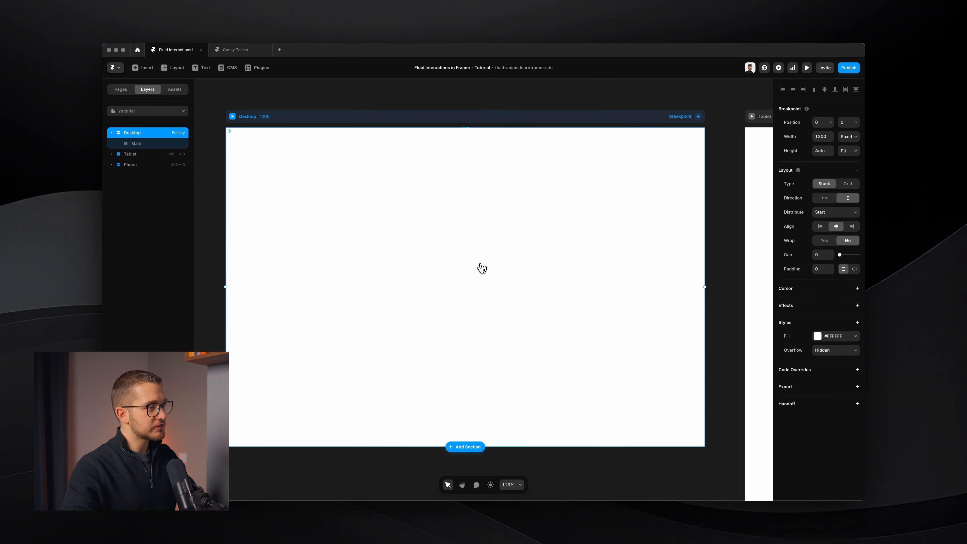
Step: Add a text layer reading "Get started" in the middle of the Desktop breakpoint
{"action": "key", "text": "t"}
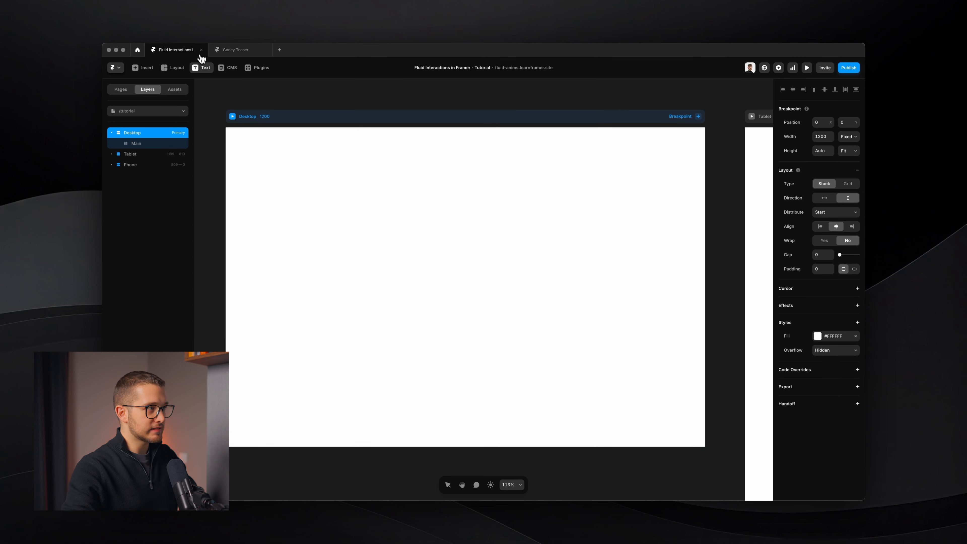
{"action": "left_click", "coordinate": [457, 289]}
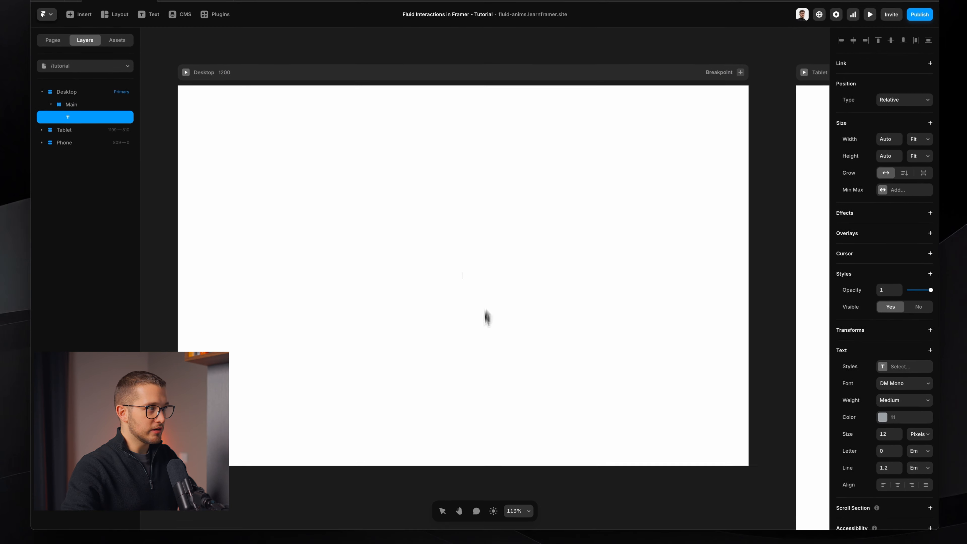
{"action": "type", "text": "G"}
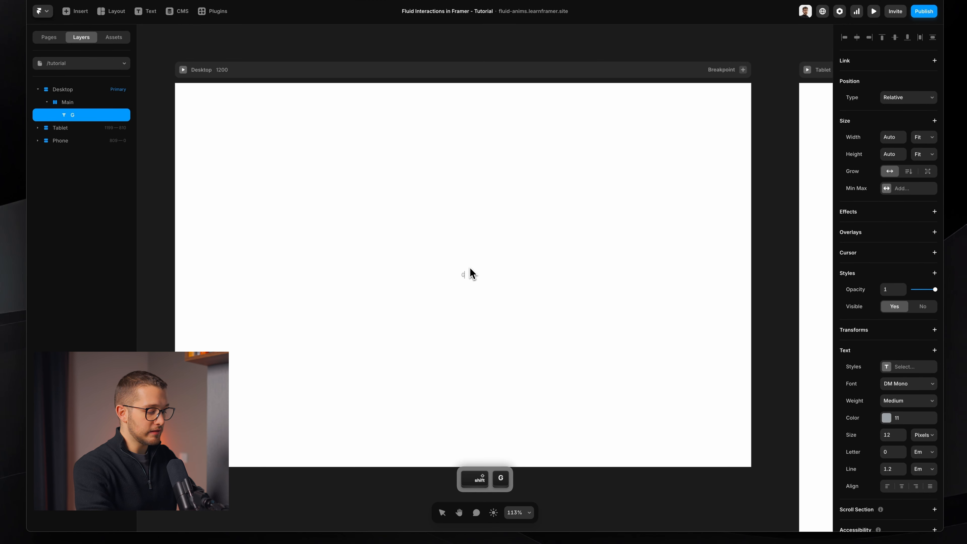
{"action": "type", "text": "et started"}
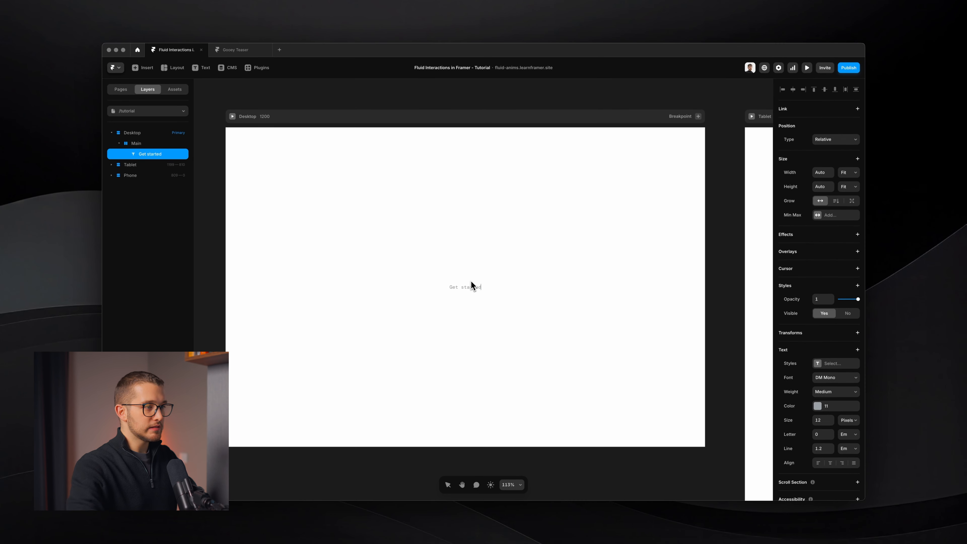
Step: Set the font of the whole "Get started" text to Inter, keeping the Medium weight
{"action": "scroll", "coordinate": [483, 307], "scroll_direction": "up", "scroll_amount": 10}
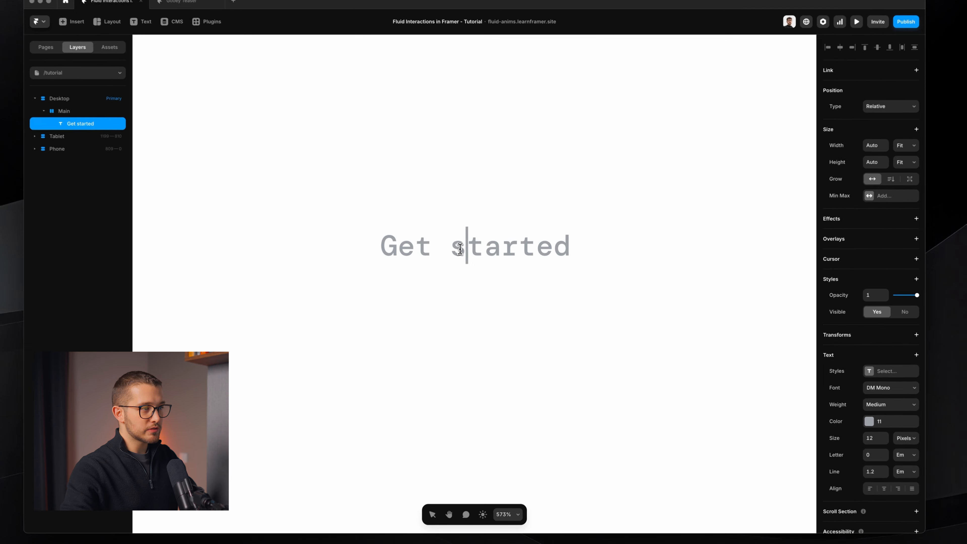
{"action": "key", "text": "super+a"}
{"action": "left_click", "coordinate": [880, 422]}
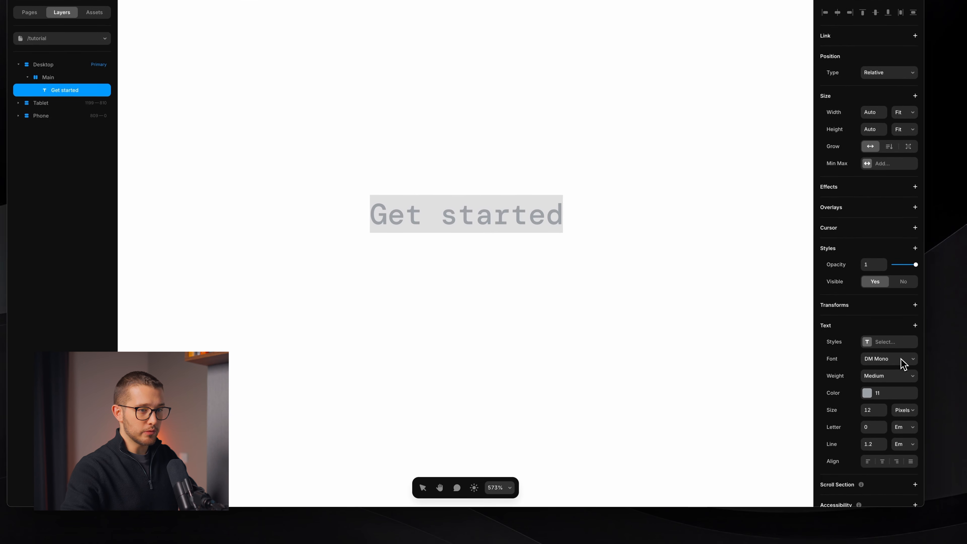
{"action": "left_click", "coordinate": [873, 359]}
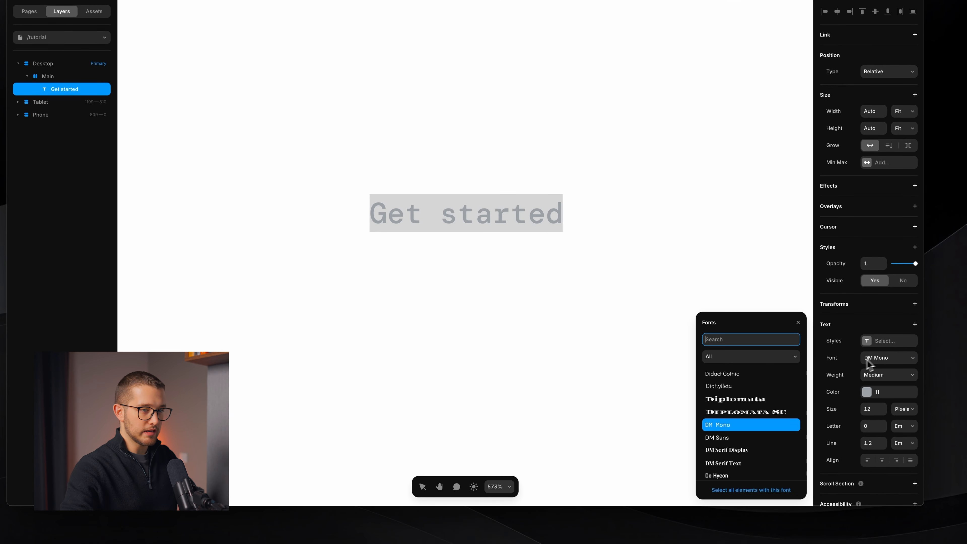
{"action": "type", "text": "inter"}
{"action": "key", "text": "Return"}
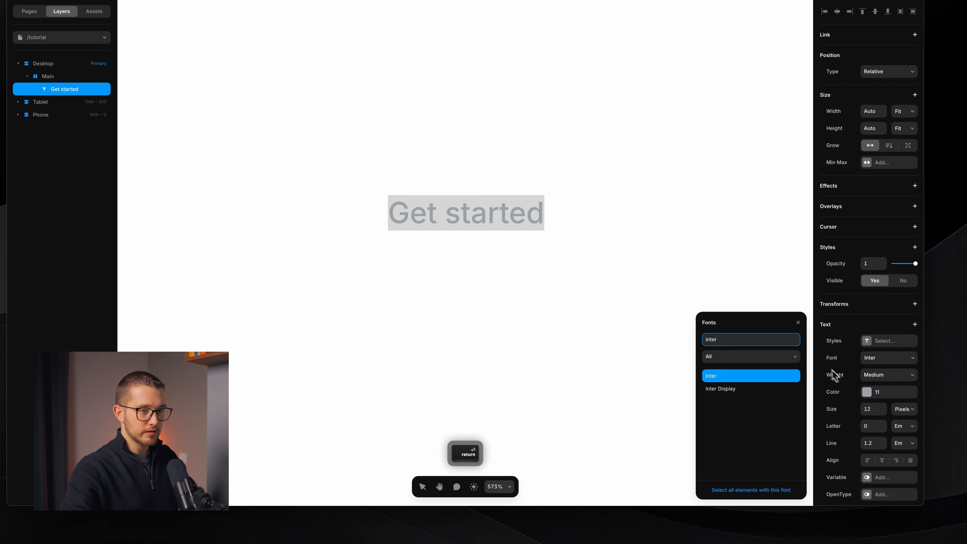
{"action": "left_click", "coordinate": [862, 376]}
{"action": "left_click", "coordinate": [877, 377]}
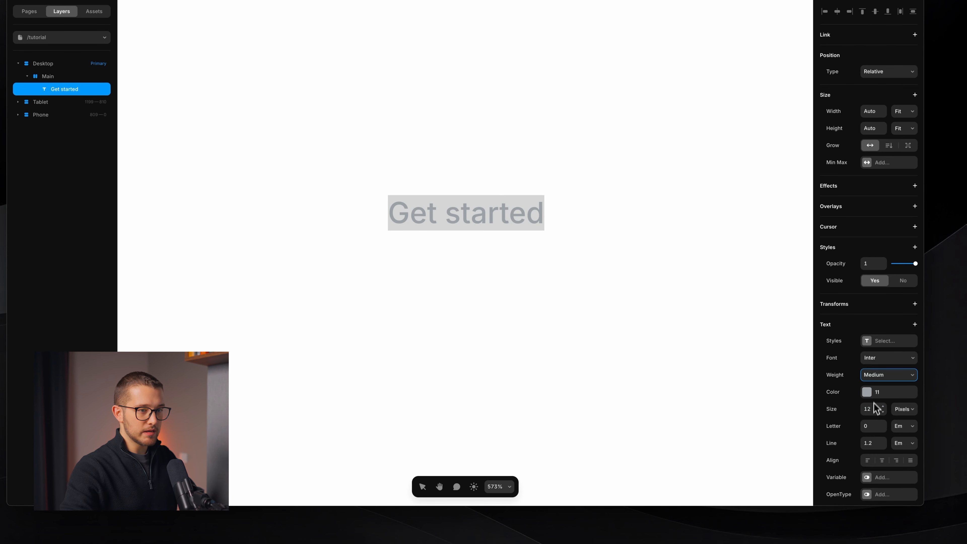
Step: Set the "Get started" text's size to 16 pixels and its color to style 12
{"action": "scroll", "coordinate": [875, 406], "scroll_direction": "down", "scroll_amount": 2}
{"action": "left_click", "coordinate": [871, 377]}
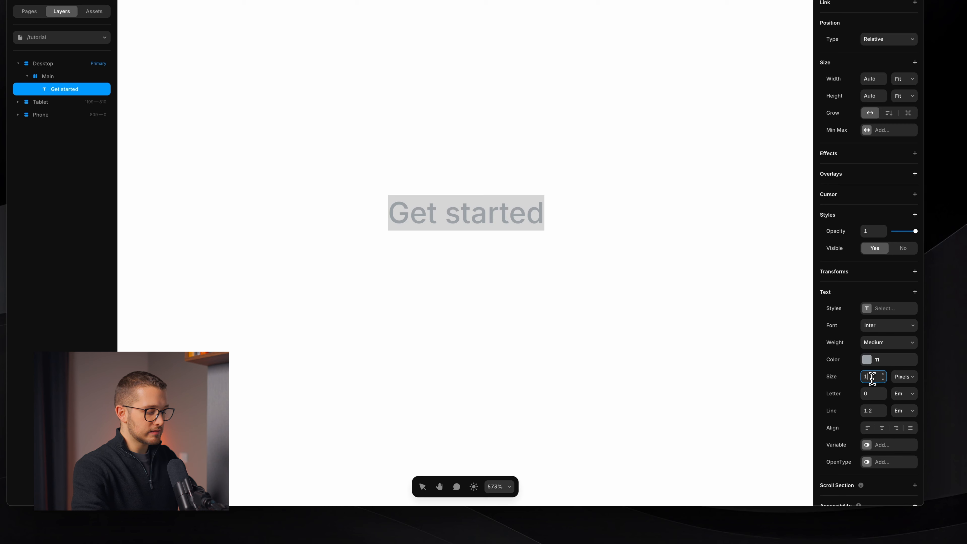
{"action": "type", "text": "16"}
{"action": "key", "text": "Return"}
{"action": "left_click", "coordinate": [884, 361]}
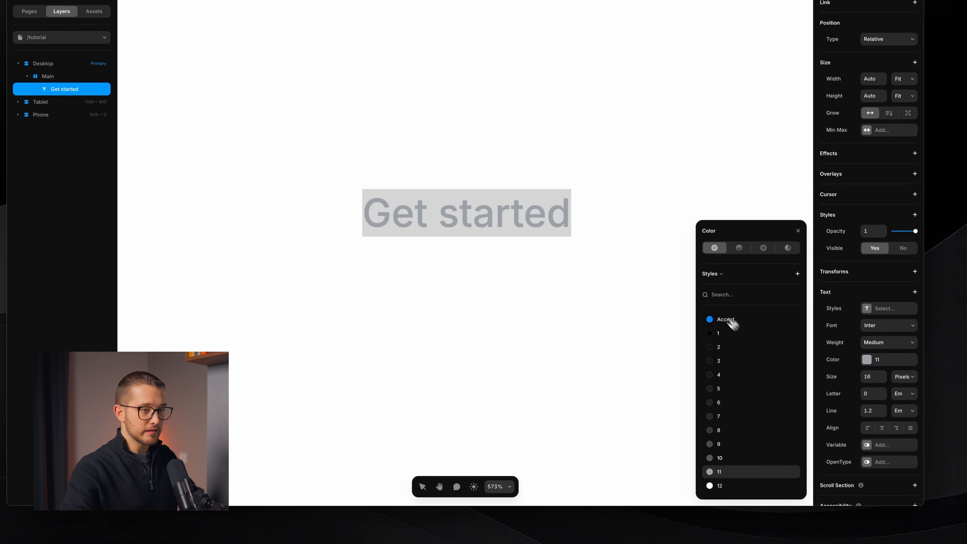
{"action": "left_click", "coordinate": [715, 486]}
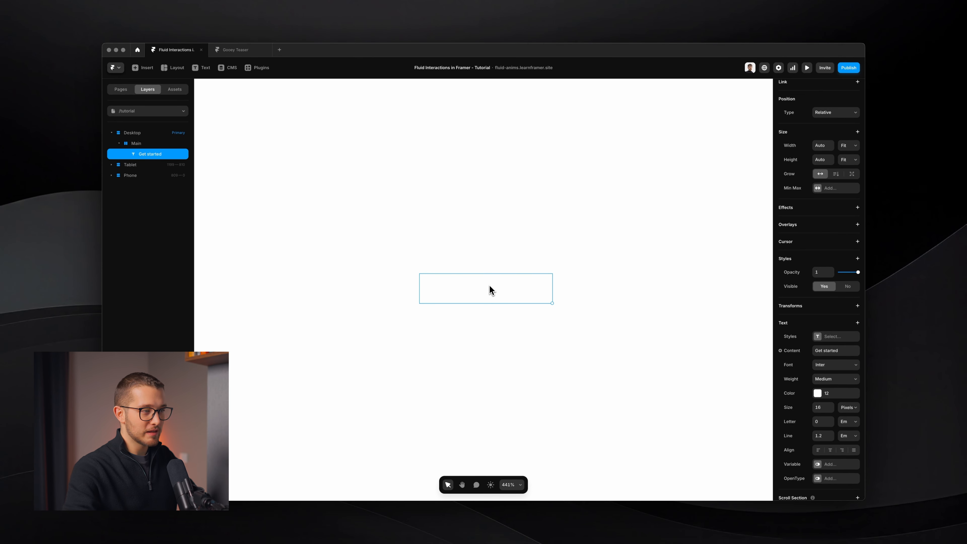
Step: Wrap the "Get started" text in a stack and rename the stack Button
{"action": "right_click", "coordinate": [489, 284]}
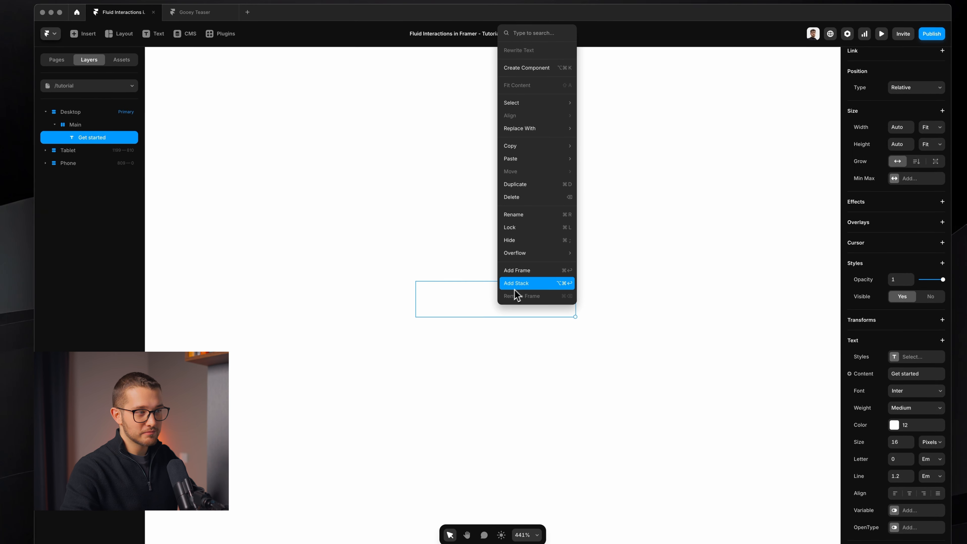
{"action": "left_click", "coordinate": [569, 292]}
{"action": "left_click", "coordinate": [98, 152]}
{"action": "left_click", "coordinate": [98, 142]}
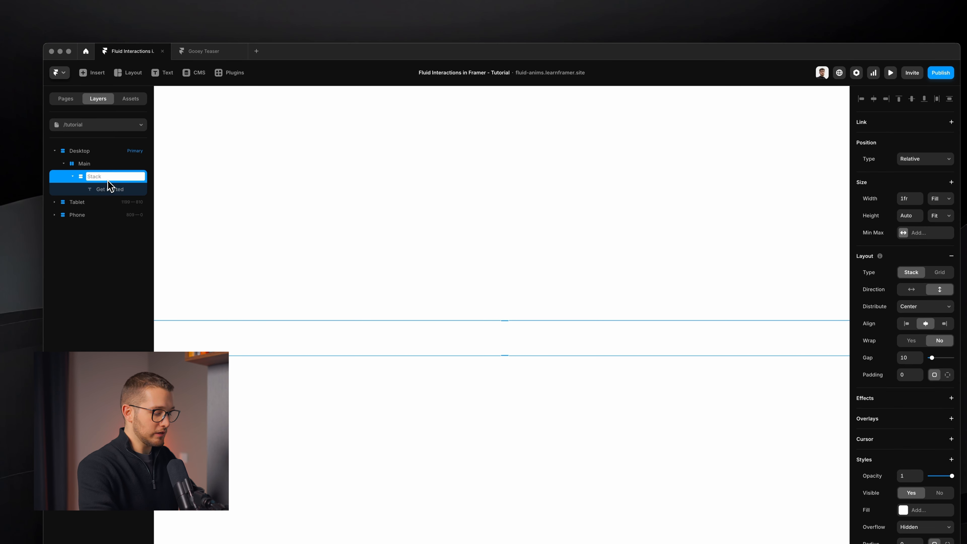
{"action": "type", "text": "Button"}
{"action": "key", "text": "Return"}
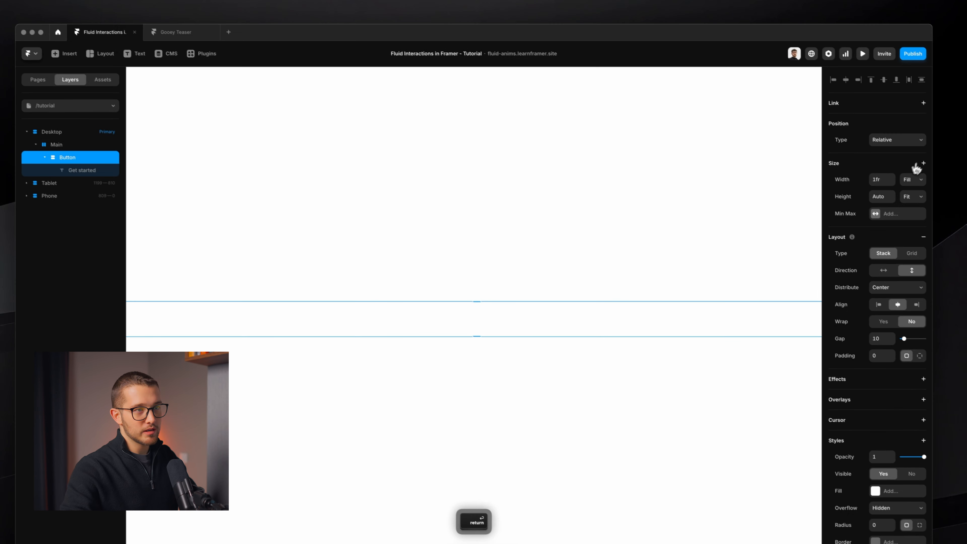
Step: Set the Button stack's width to fit its content and give it a black fill (#000000)
{"action": "left_click", "coordinate": [899, 174]}
{"action": "left_click", "coordinate": [911, 189]}
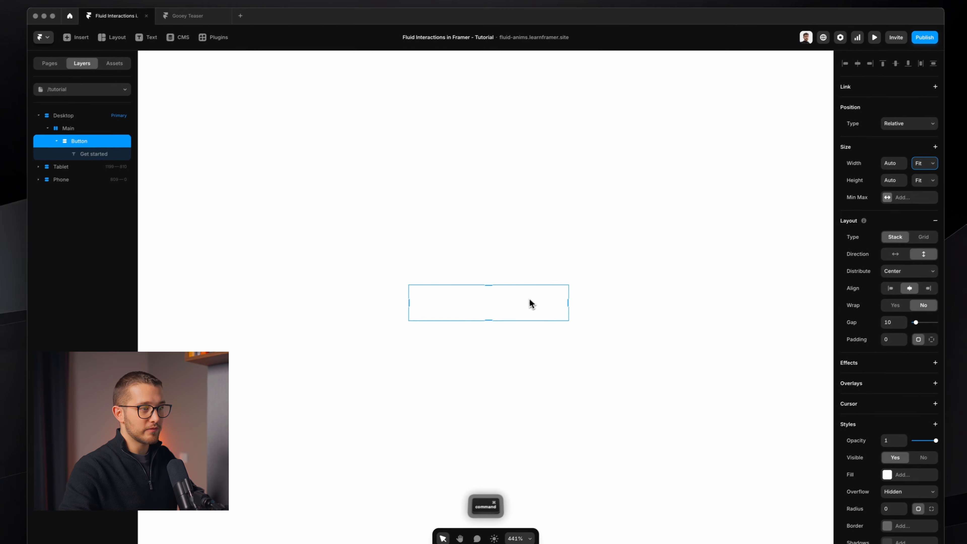
{"action": "left_click", "coordinate": [531, 303], "text": "super"}
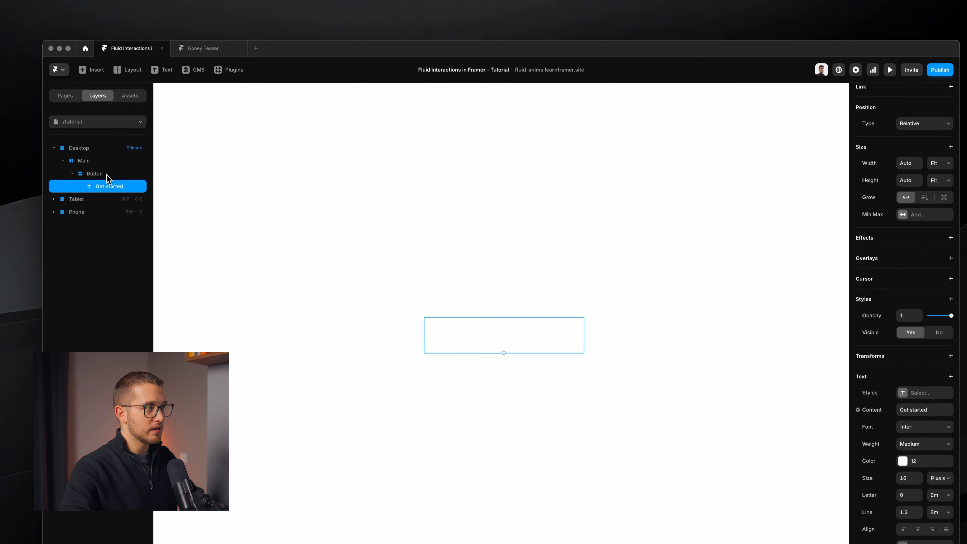
{"action": "left_click", "coordinate": [101, 174]}
{"action": "scroll", "coordinate": [870, 395], "scroll_direction": "down", "scroll_amount": 5}
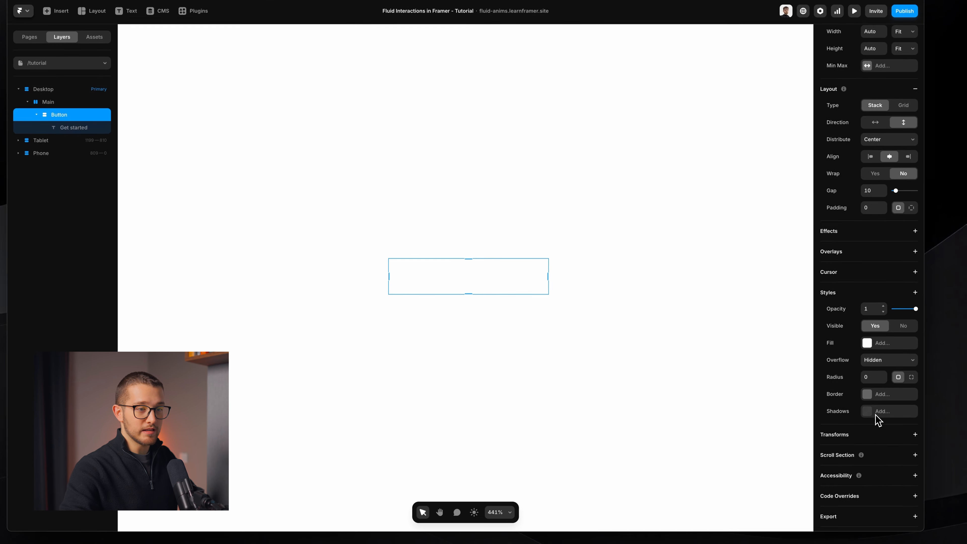
{"action": "left_click", "coordinate": [884, 321]}
{"action": "left_click_drag", "start_coordinate": [778, 329], "coordinate": [638, 398]}
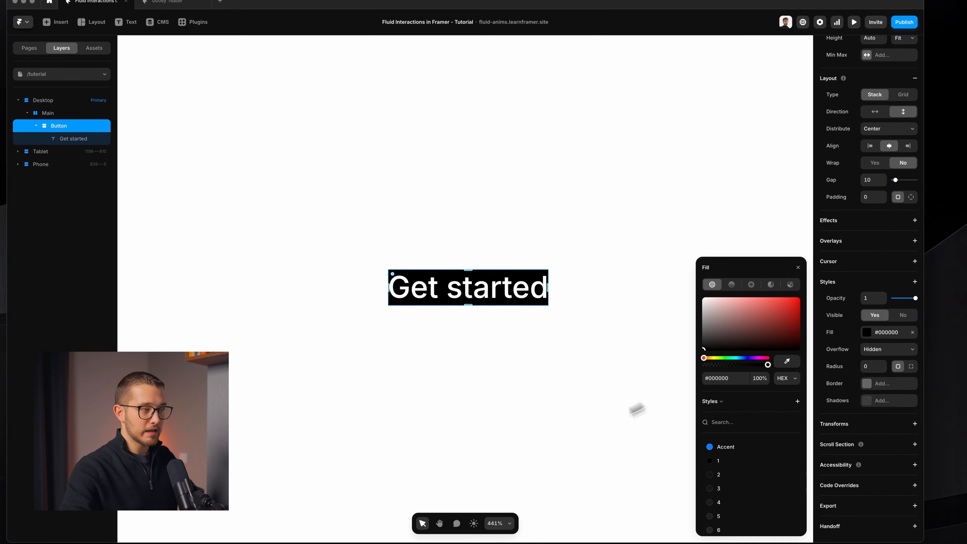
{"action": "key", "text": "Escape"}
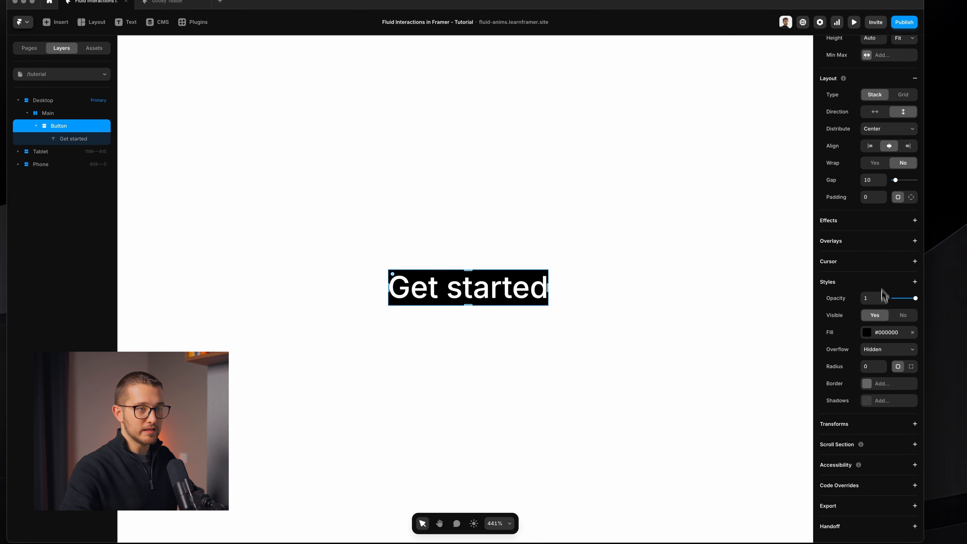
Step: Give the Button stack a fixed height of 44
{"action": "scroll", "coordinate": [883, 194], "scroll_direction": "up", "scroll_amount": 3}
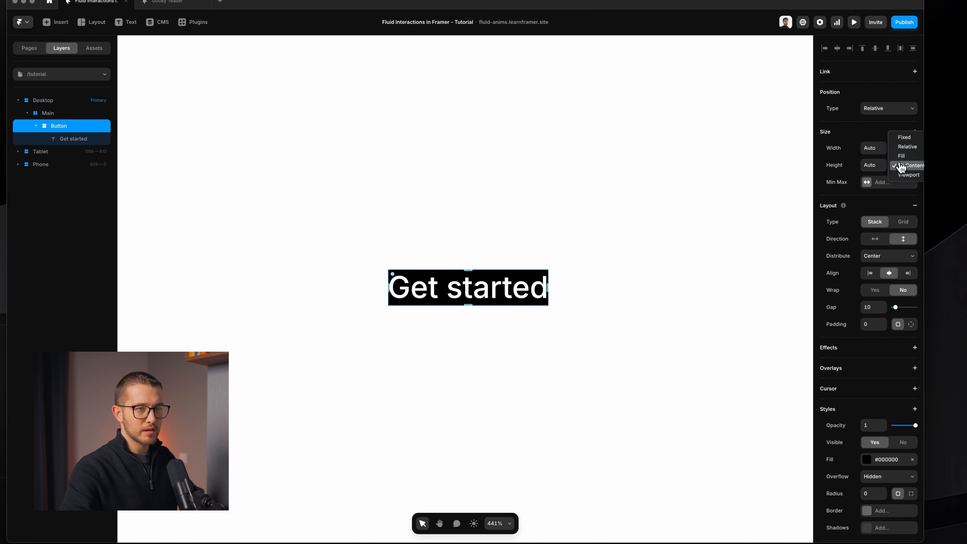
{"action": "left_click", "coordinate": [905, 137]}
{"action": "left_click", "coordinate": [872, 164]}
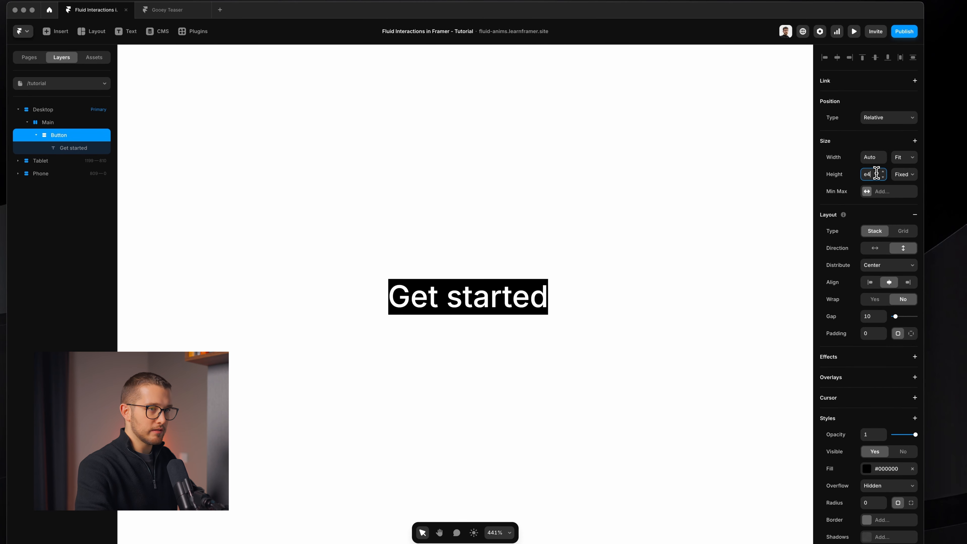
{"action": "type", "text": "444"}
{"action": "key", "text": "Return"}
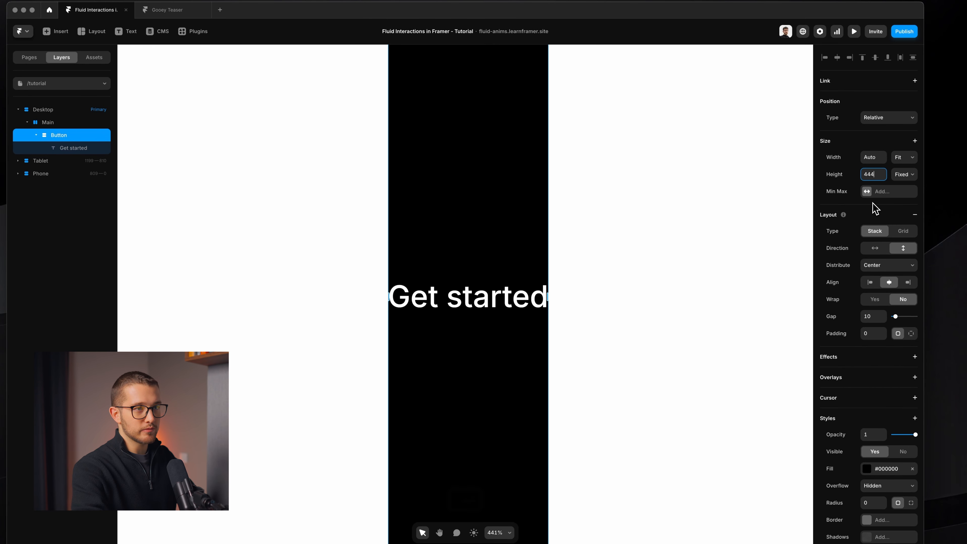
{"action": "key", "text": "Return"}
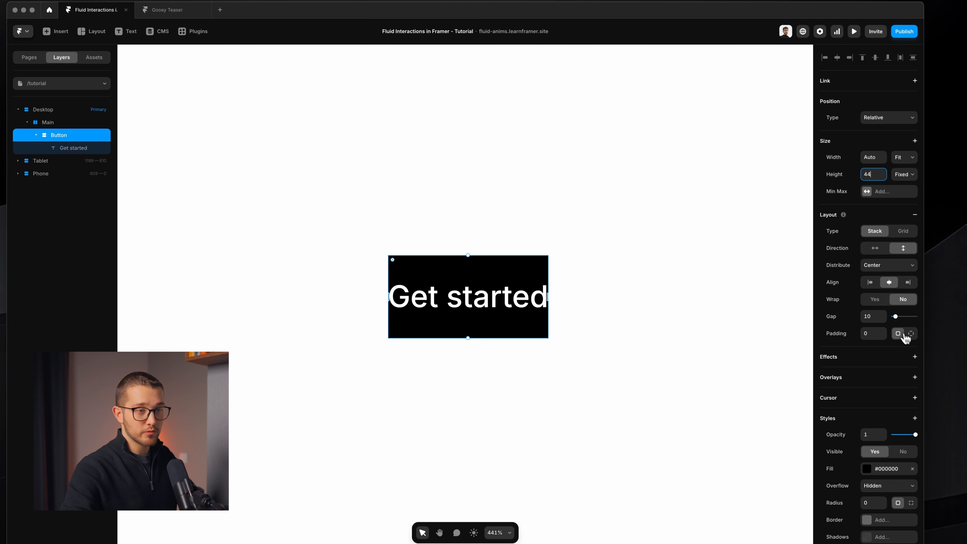
Step: Set individual padding on the Button stack, with 20 on the right and left sides
{"action": "left_click", "coordinate": [911, 334]}
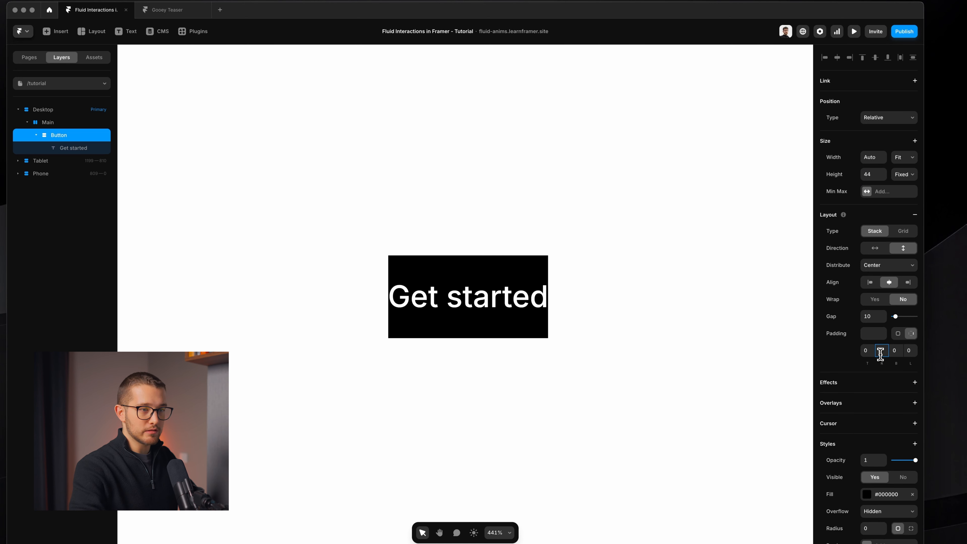
{"action": "left_click", "coordinate": [908, 351]}
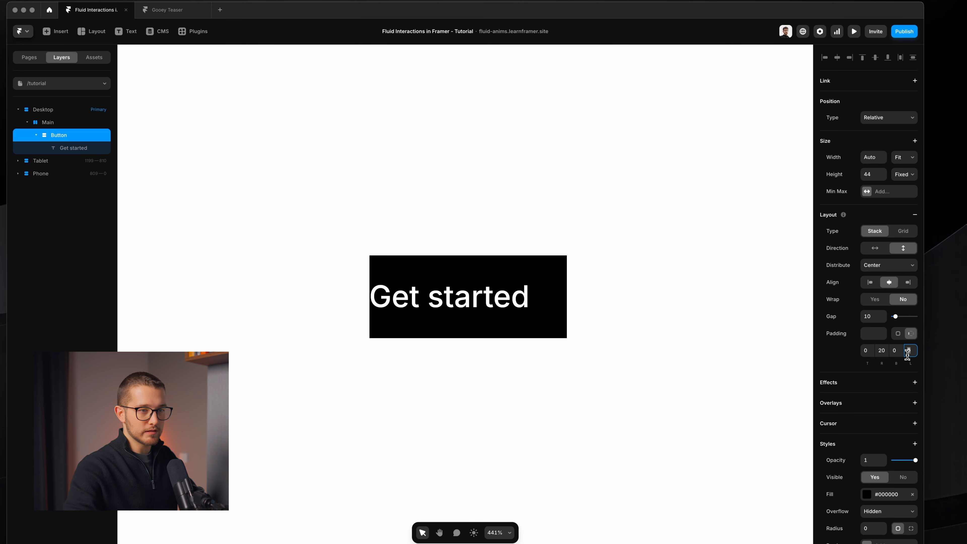
{"action": "type", "text": "20"}
{"action": "key", "text": "Return"}
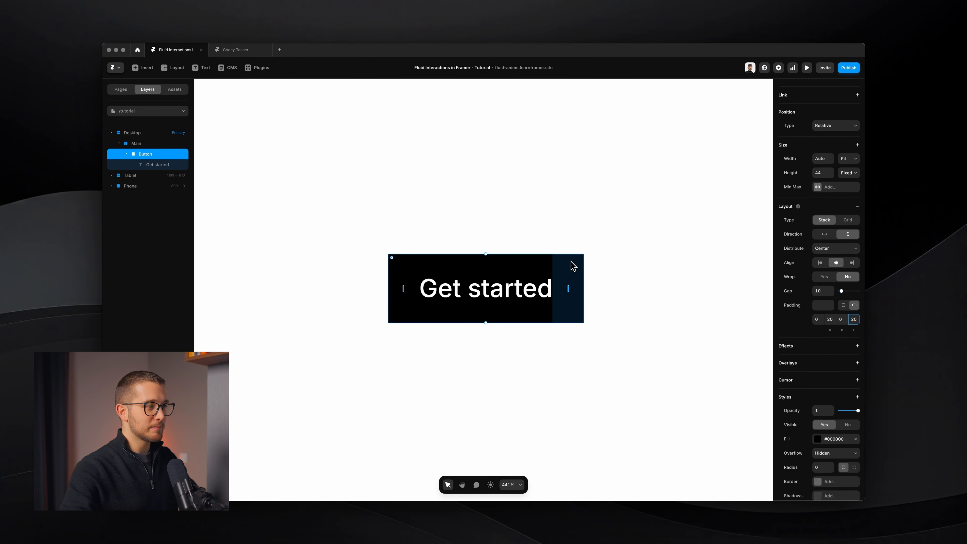
Step: Round the Button stack's corners with a radius of 100
{"action": "scroll", "coordinate": [571, 261], "scroll_direction": "down", "scroll_amount": 1}
{"action": "scroll", "coordinate": [841, 468], "scroll_direction": "down", "scroll_amount": 3}
{"action": "left_click", "coordinate": [823, 420]}
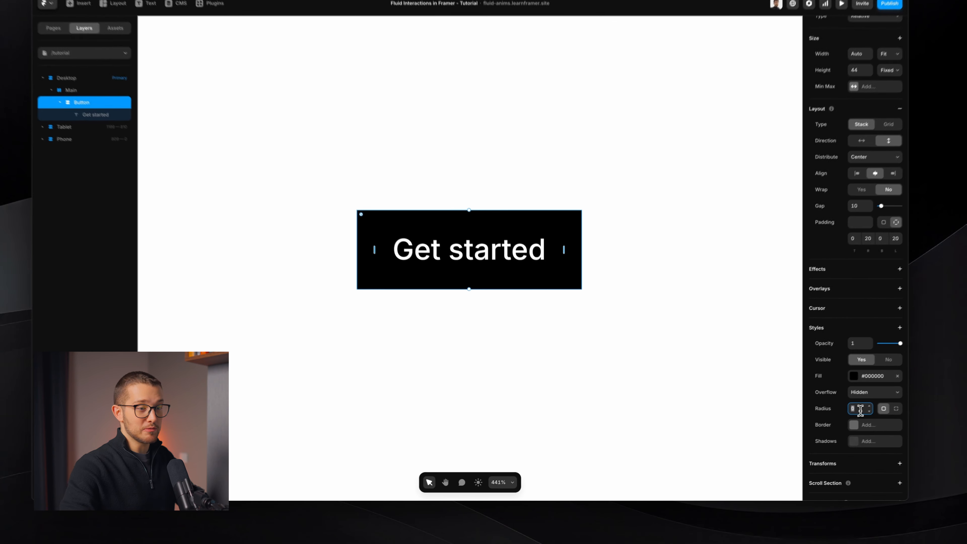
{"action": "type", "text": "100"}
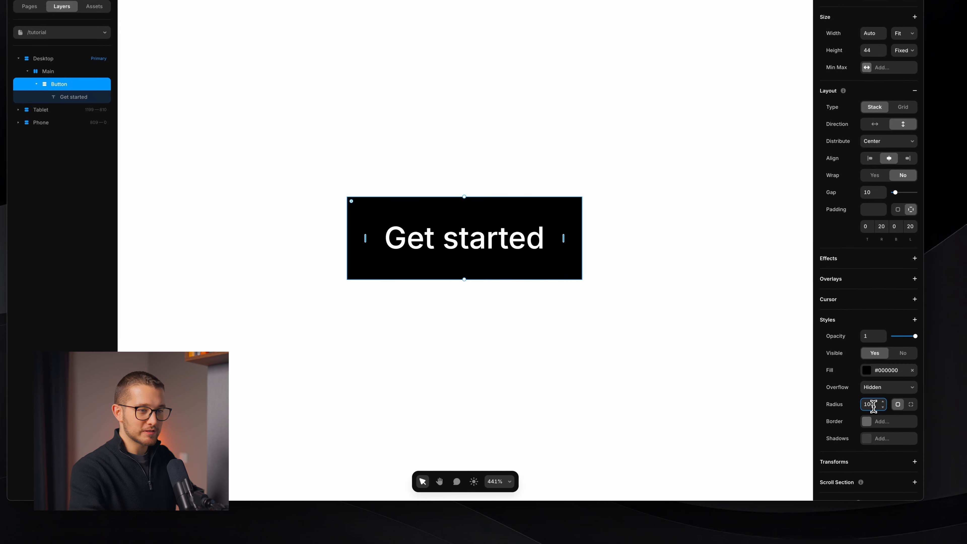
{"action": "key", "text": "Return"}
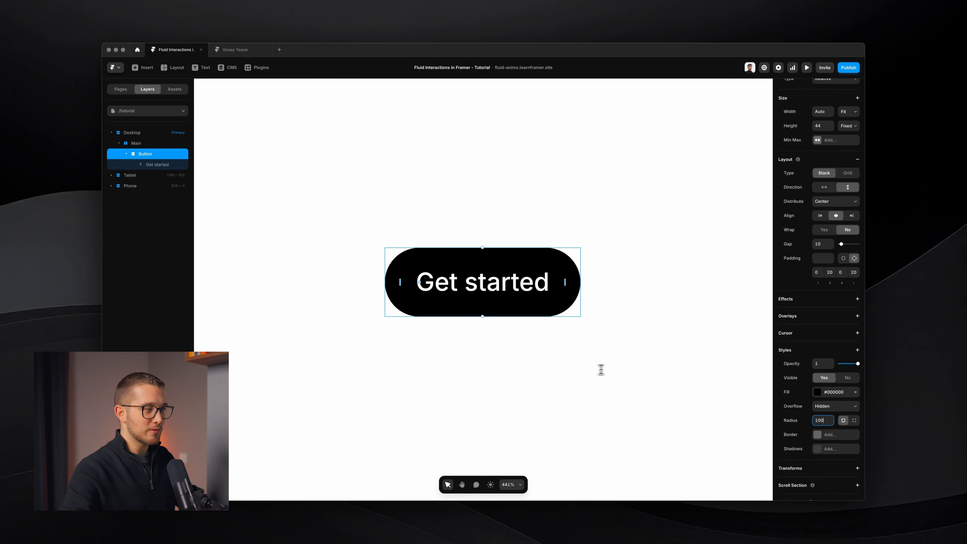
{"action": "scroll", "coordinate": [545, 324], "scroll_direction": "down", "scroll_amount": 2}
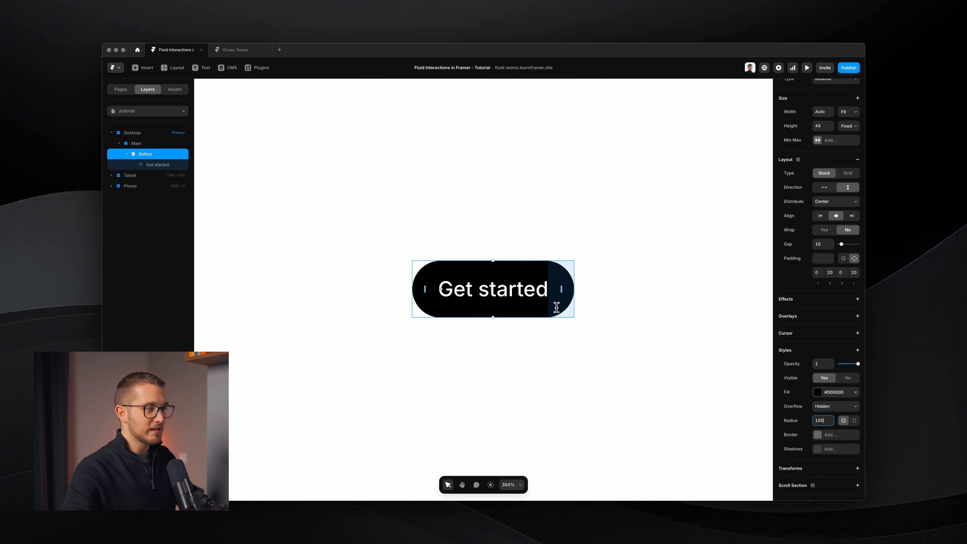
Step: Preview the page and test whether the button's label text can be selected
{"action": "key", "text": "super+p"}
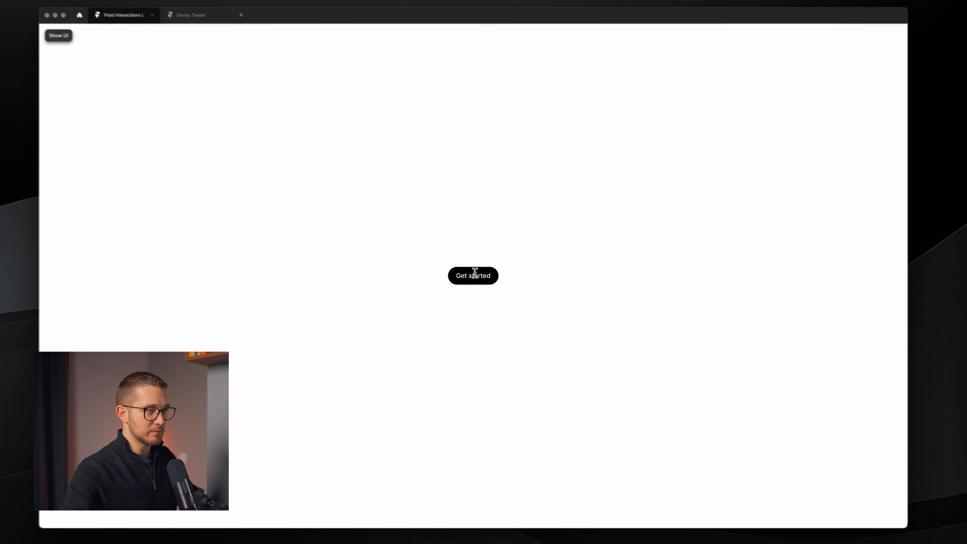
{"action": "triple_click", "coordinate": [483, 273]}
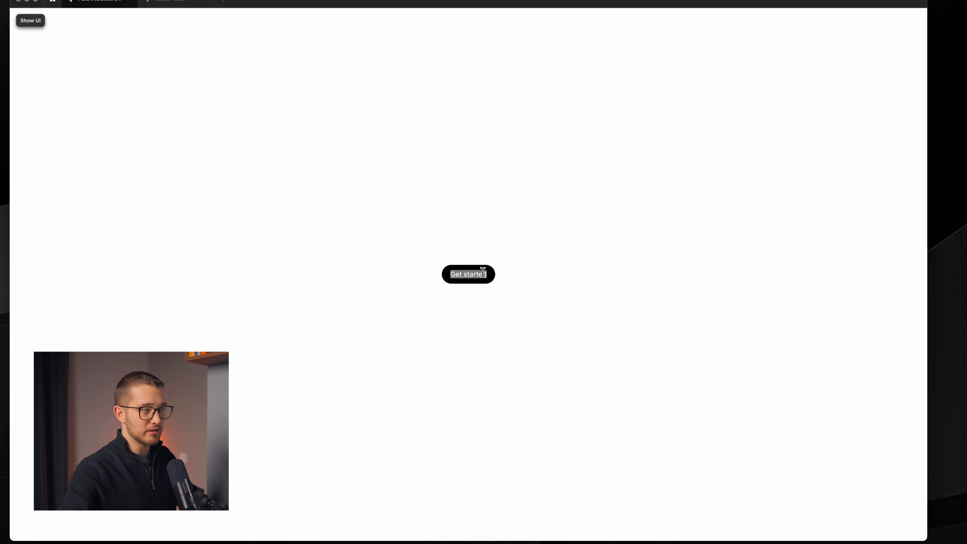
{"action": "key", "text": "super+p"}
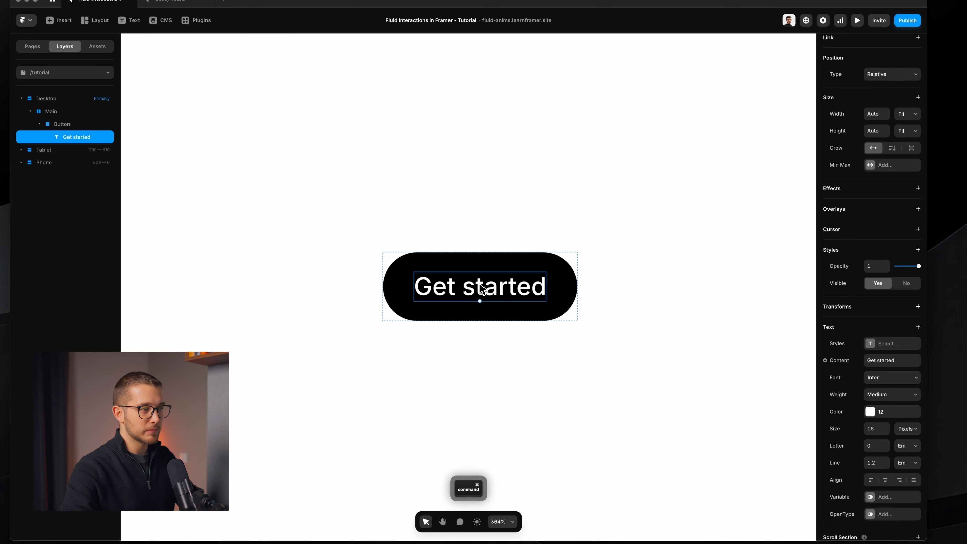
Step: Add a User Select style of None to the "Get started" text and check the button in the preview
{"action": "left_click", "coordinate": [889, 252]}
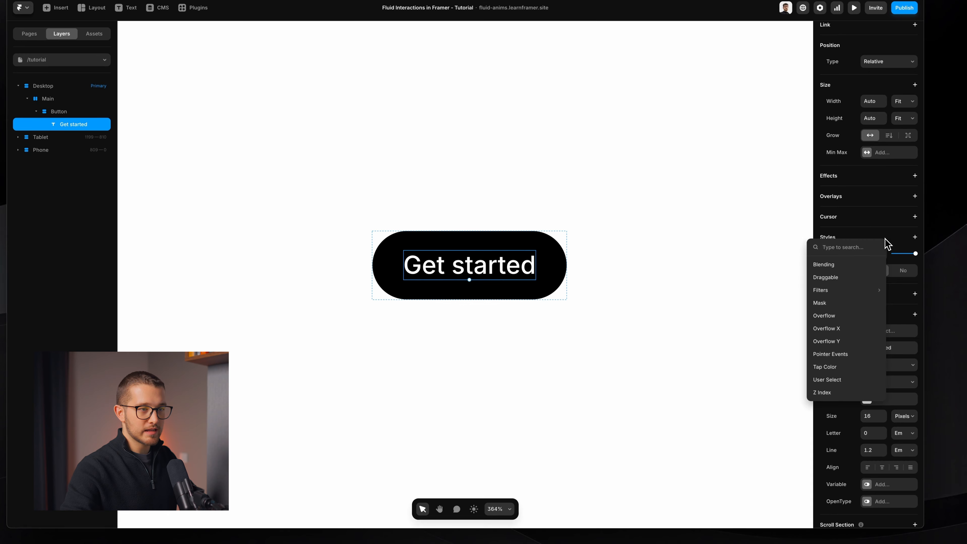
{"action": "left_click", "coordinate": [846, 380]}
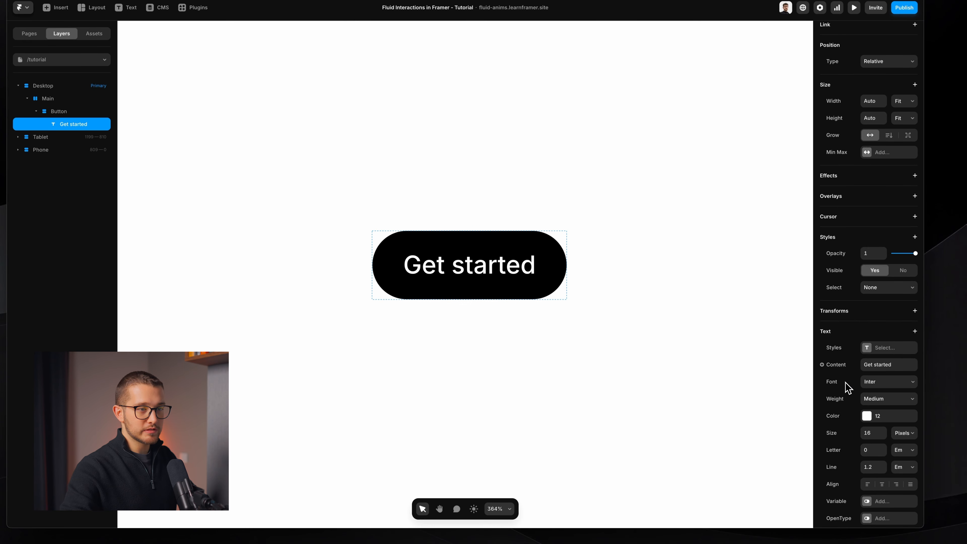
{"action": "left_click", "coordinate": [652, 310]}
{"action": "key", "text": "super+p"}
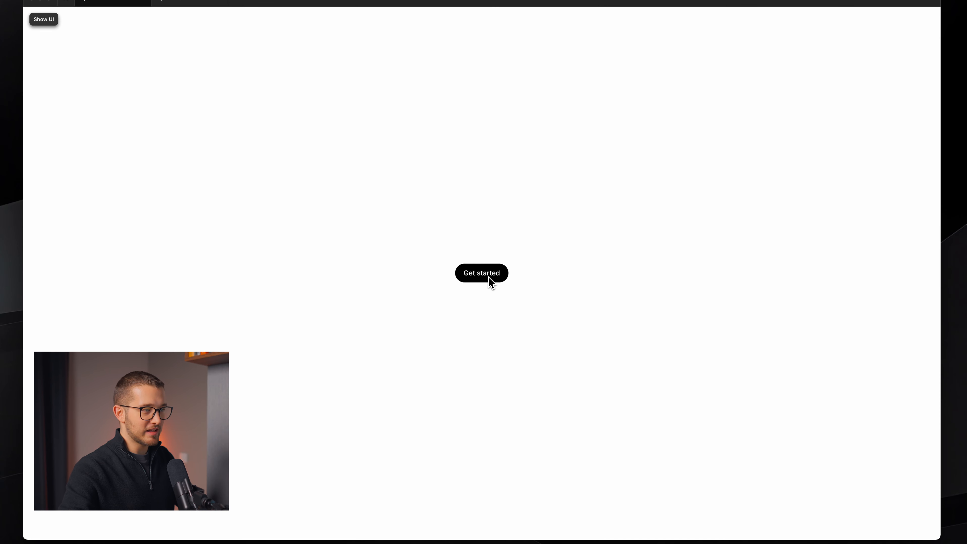
{"action": "key", "text": "Escape"}
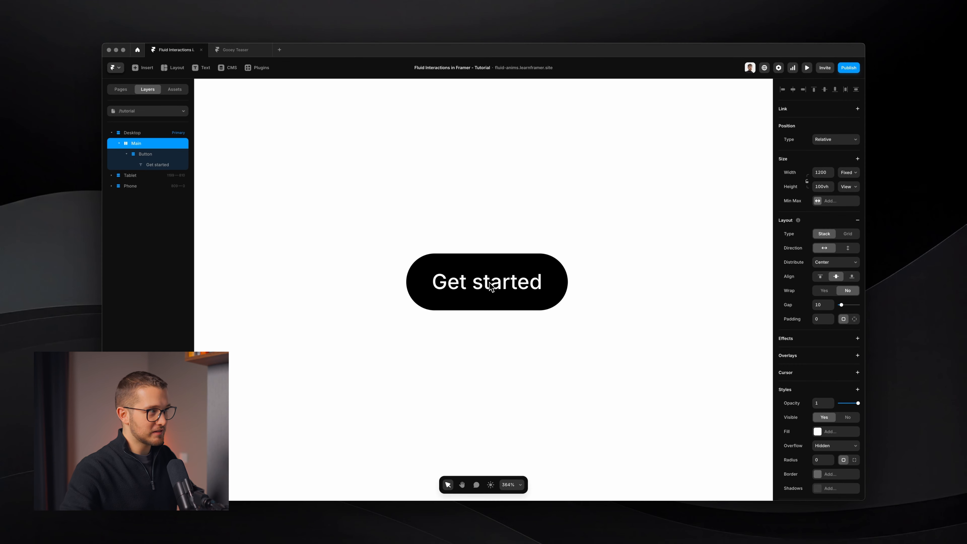
Step: Duplicate the Button stack and set the Main stack's direction to vertical
{"action": "left_click", "coordinate": [551, 272]}
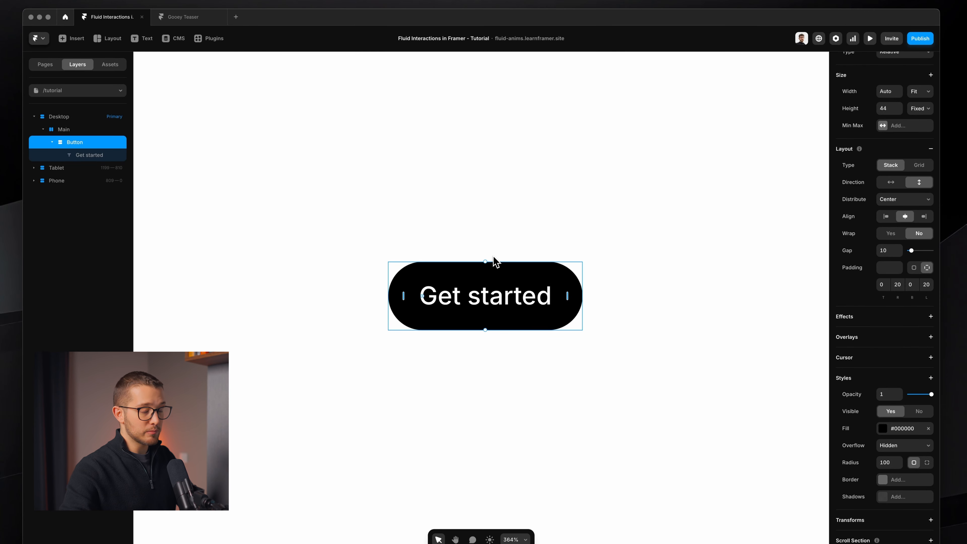
{"action": "key", "text": "ctrl+d"}
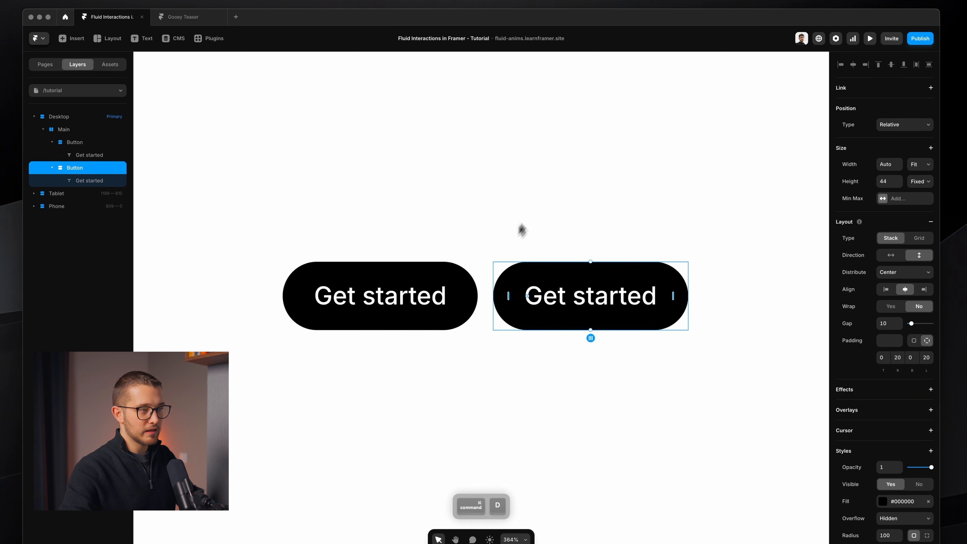
{"action": "left_click", "coordinate": [533, 209], "text": "ctrl"}
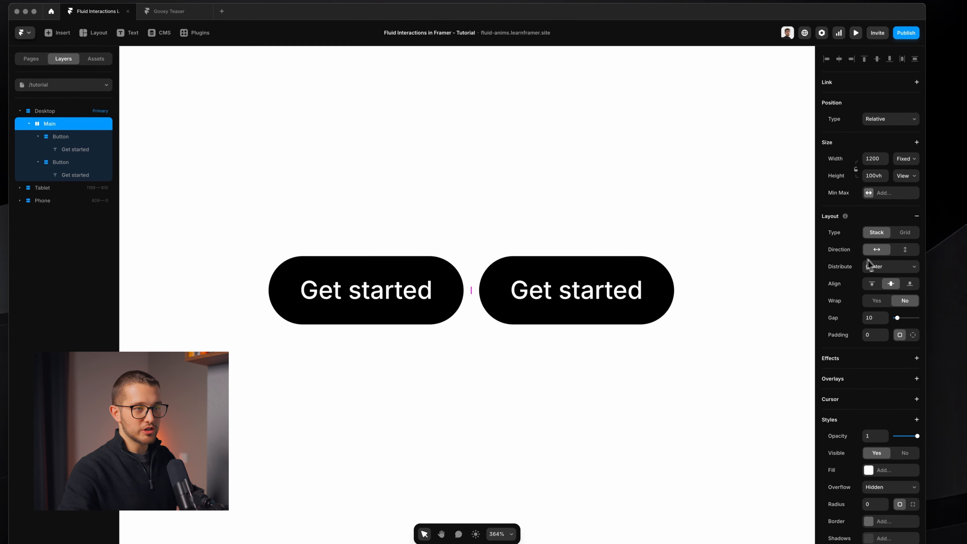
{"action": "left_click", "coordinate": [906, 249]}
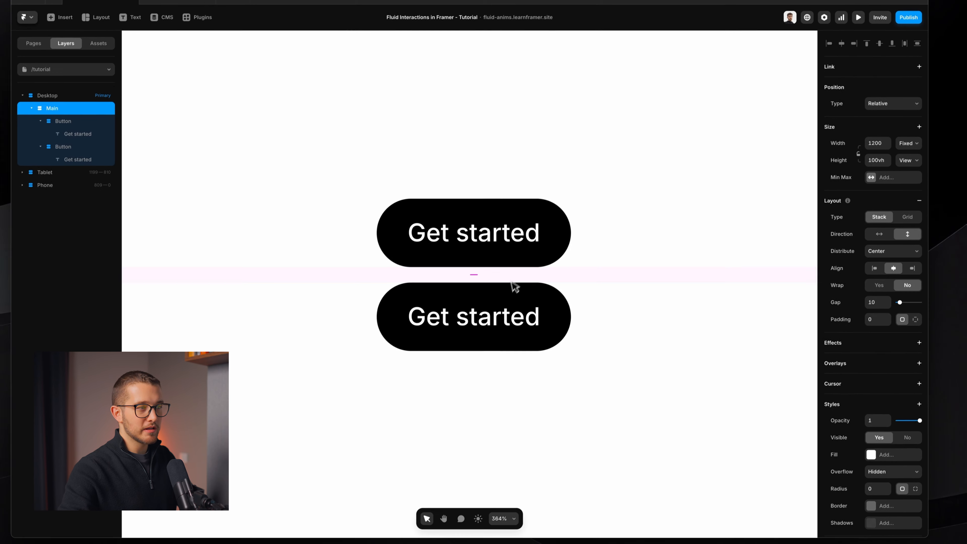
Step: Replace the upper button's label with "IT'S FREE"
{"action": "left_click", "coordinate": [518, 261]}
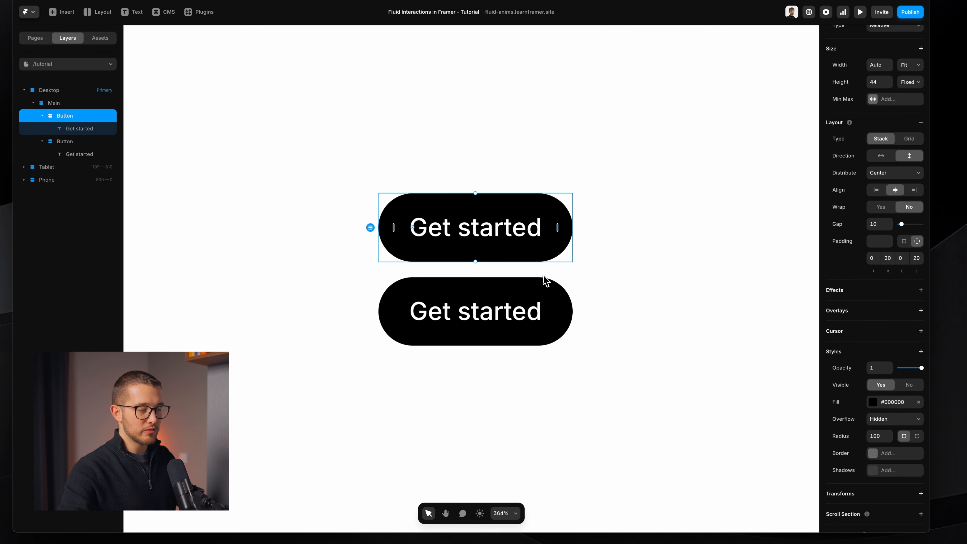
{"action": "left_click", "coordinate": [491, 231], "text": "super"}
{"action": "double_click", "coordinate": [491, 231]}
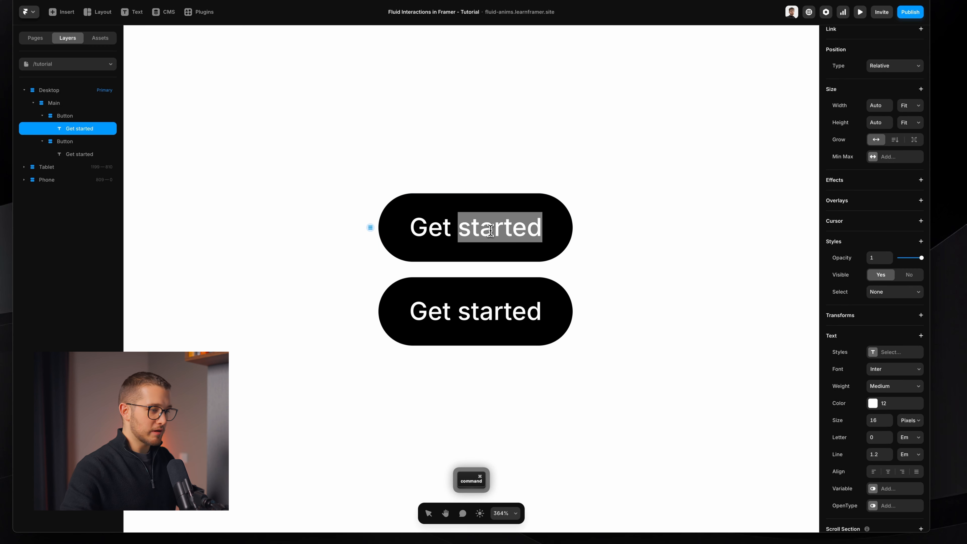
{"action": "type", "text": "IT"}
{"action": "key", "text": "super+BackSpace"}
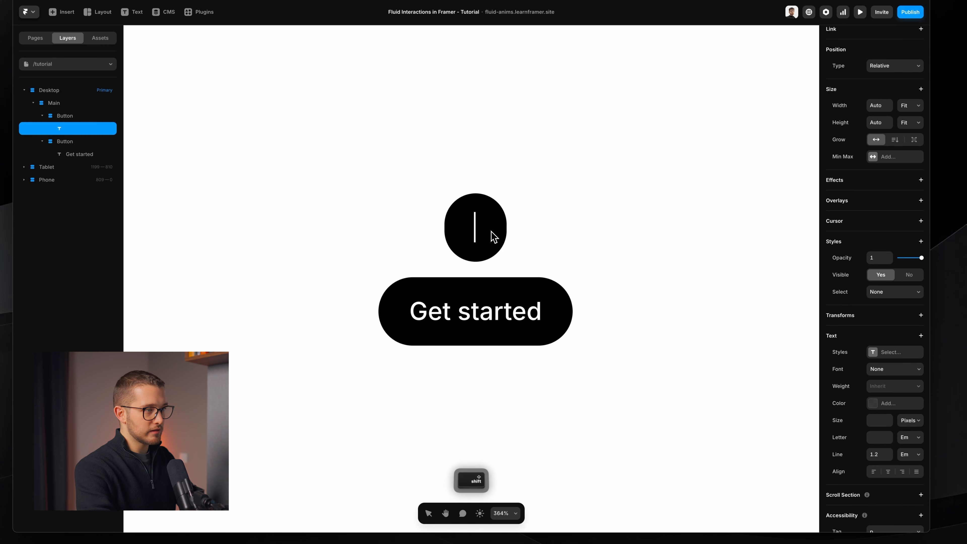
{"action": "type", "text": "IT'S FREE"}
Step: Set the font size of the whole "IT'S FREE" label to 12 pixels
{"action": "key", "text": "super+a"}
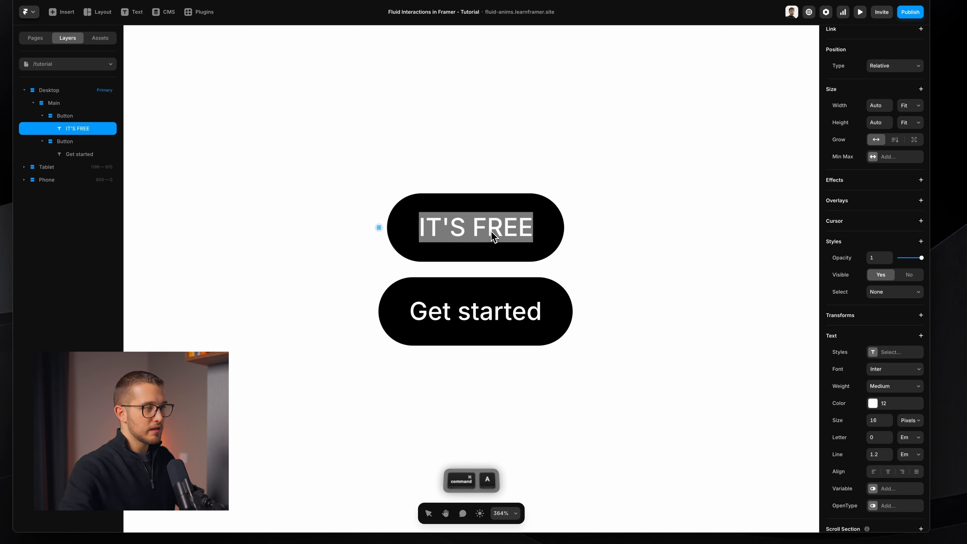
{"action": "left_click", "coordinate": [875, 421]}
{"action": "key", "text": "Down"}
{"action": "key", "text": "Down"}
{"action": "key", "text": "Down"}
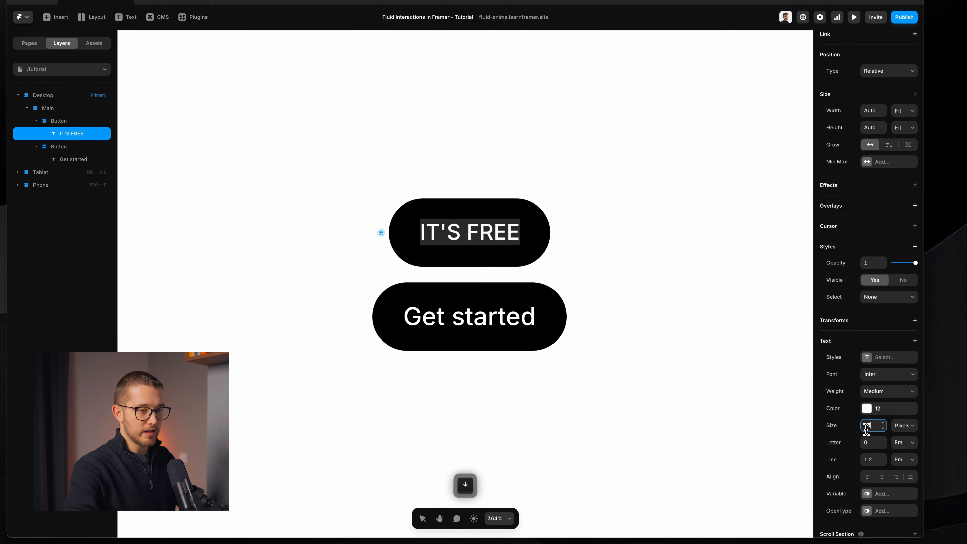
{"action": "key", "text": "Down"}
Step: Change the "IT'S FREE" label's font to DM Mono
{"action": "left_click", "coordinate": [876, 408]}
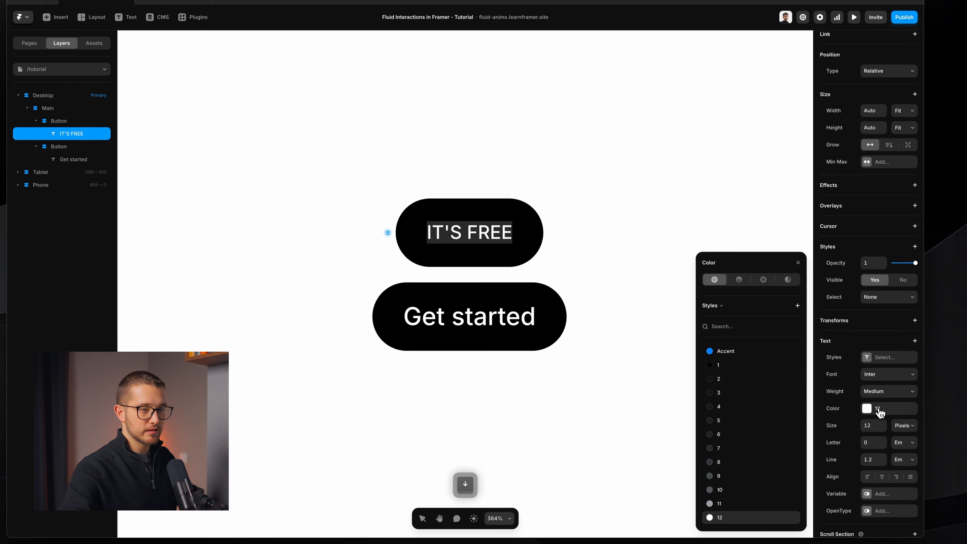
{"action": "left_click", "coordinate": [877, 406]}
{"action": "left_click", "coordinate": [883, 377]}
{"action": "type", "text": "dm monoú"}
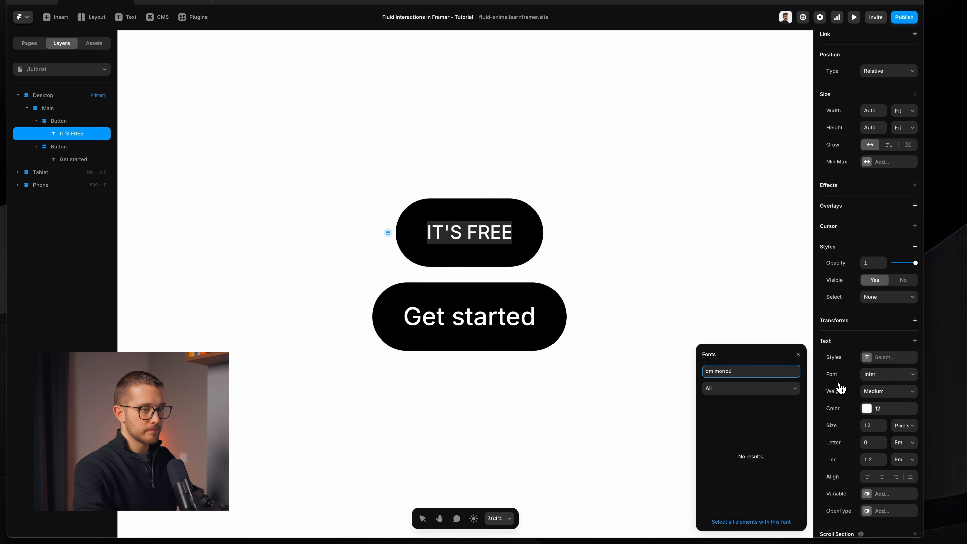
{"action": "key", "text": "BackSpace"}
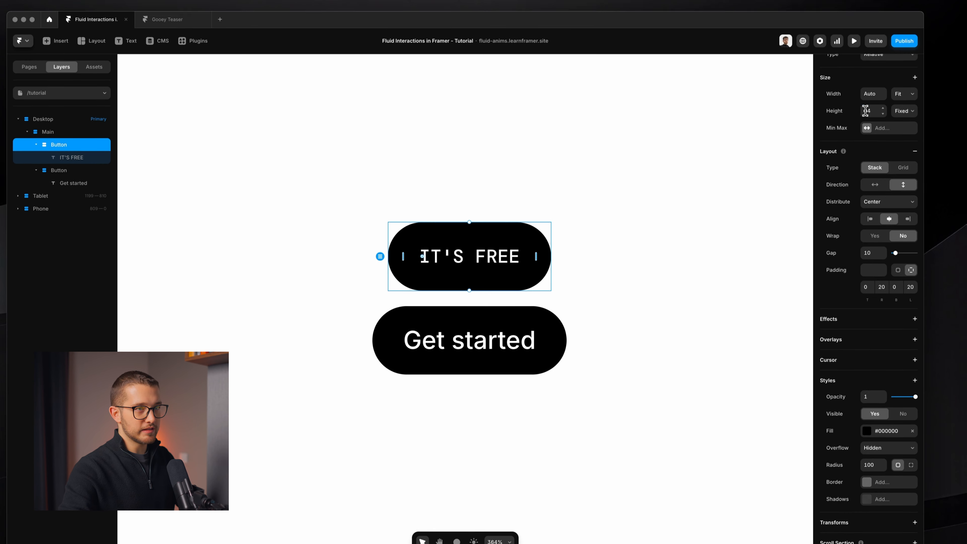
Step: Set the height of the "IT'S FREE" button stack to 28
{"action": "left_click_drag", "start_coordinate": [863, 87], "coordinate": [894, 86]}
{"action": "type", "text": "28"}
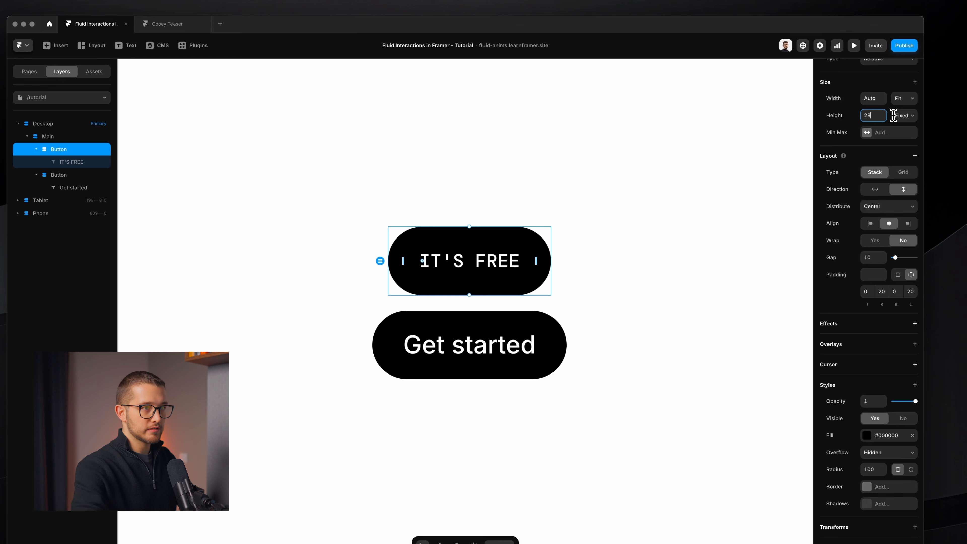
{"action": "key", "text": "Return"}
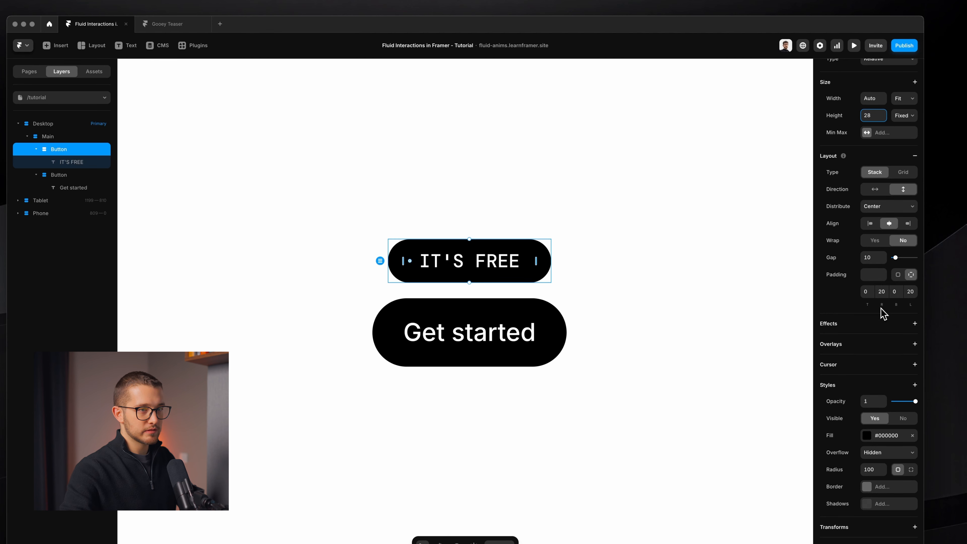
Step: Set the "IT'S FREE" button's right and left padding to 12 each
{"action": "key", "text": "Down"}
{"action": "key", "text": "Down"}
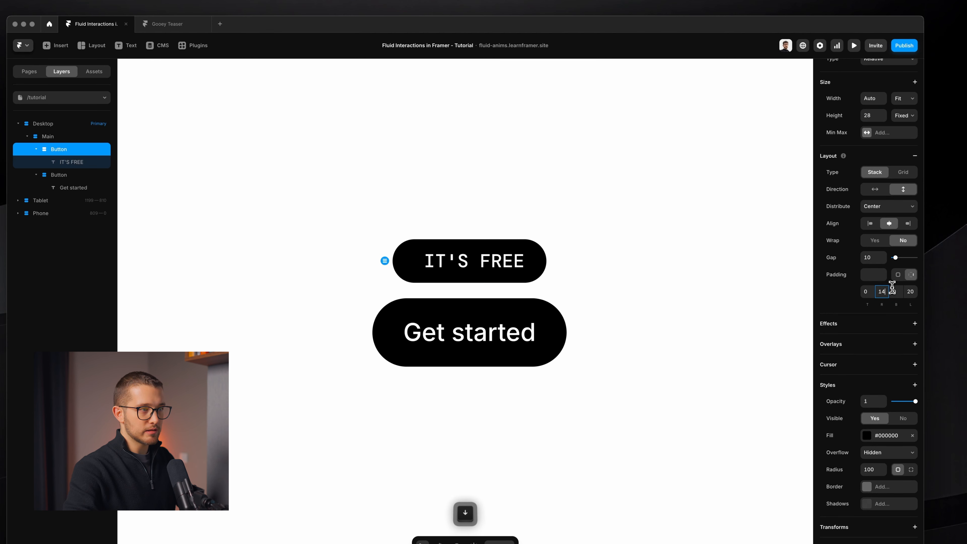
{"action": "left_click", "coordinate": [911, 292]}
{"action": "type", "text": "12"}
{"action": "key", "text": "Return"}
{"action": "left_click", "coordinate": [630, 320]}
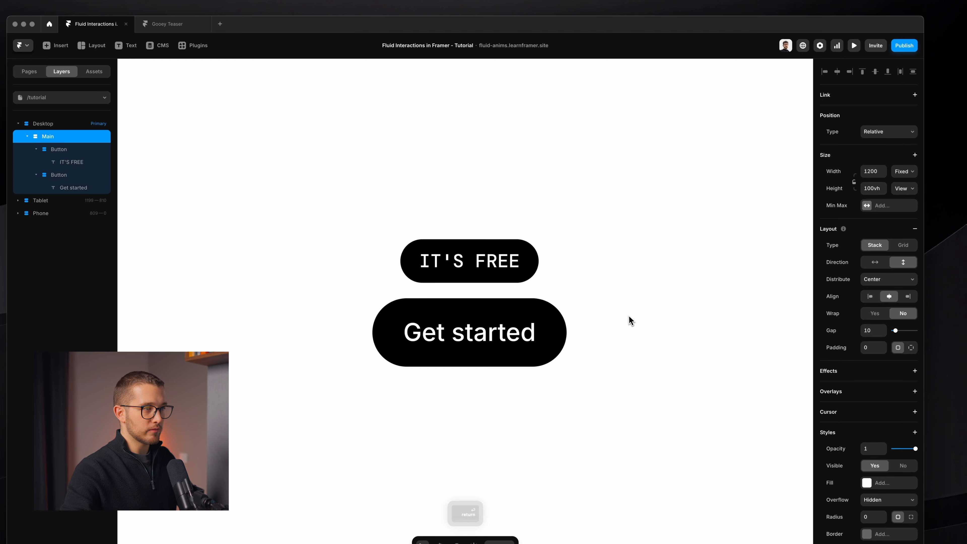
Step: Rename the "IT'S FREE" button's layer to Tooltip
{"action": "left_click", "coordinate": [535, 276], "text": "super"}
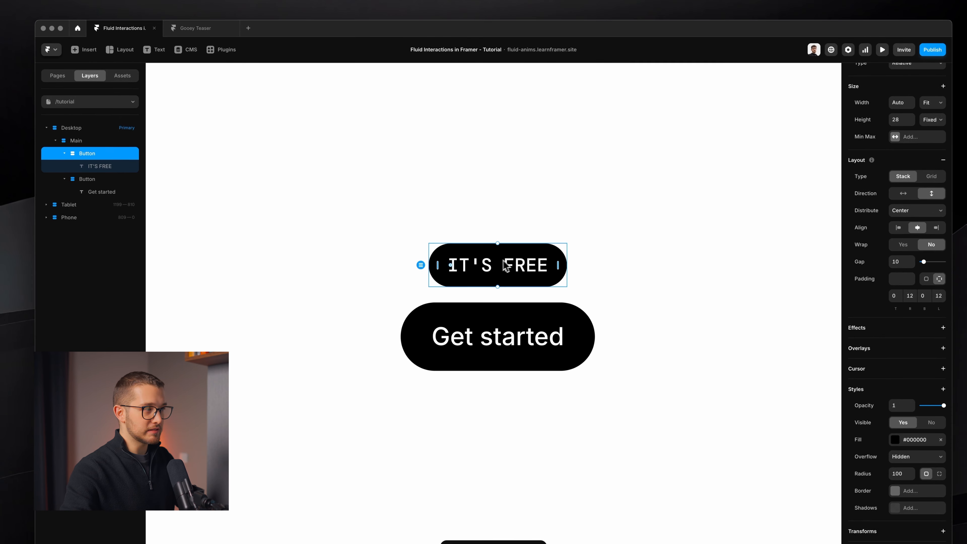
{"action": "double_click", "coordinate": [96, 154]}
{"action": "type", "text": "Too"}
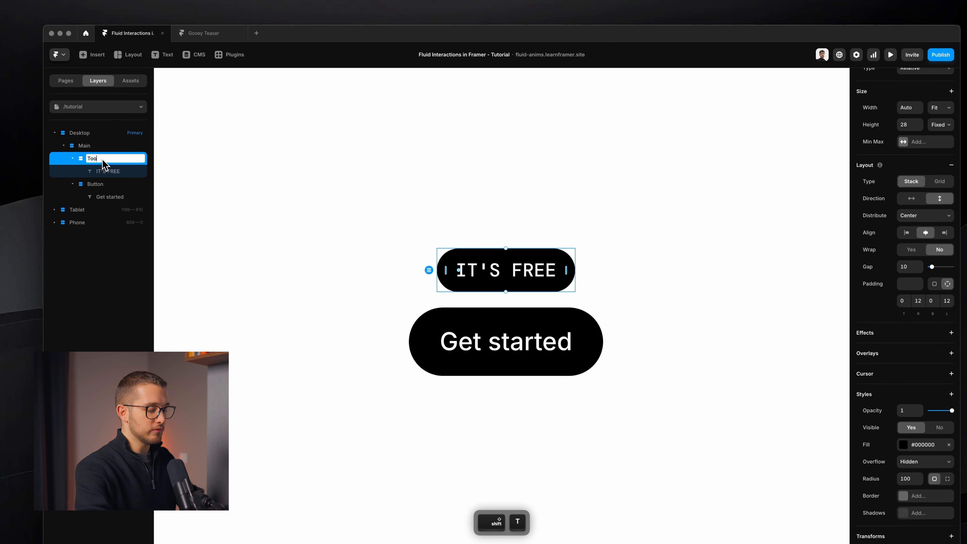
{"action": "type", "text": "ltip"}
{"action": "key", "text": "Return"}
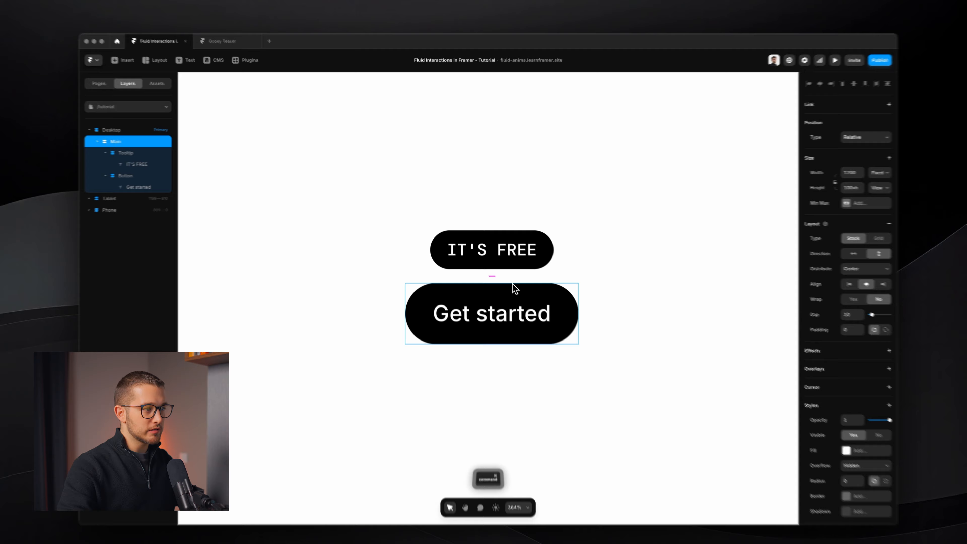
Step: Collapse the Tooltip and Button layers and wrap both together in a new stack
{"action": "left_click", "coordinate": [508, 296]}
{"action": "left_click", "coordinate": [72, 198]}
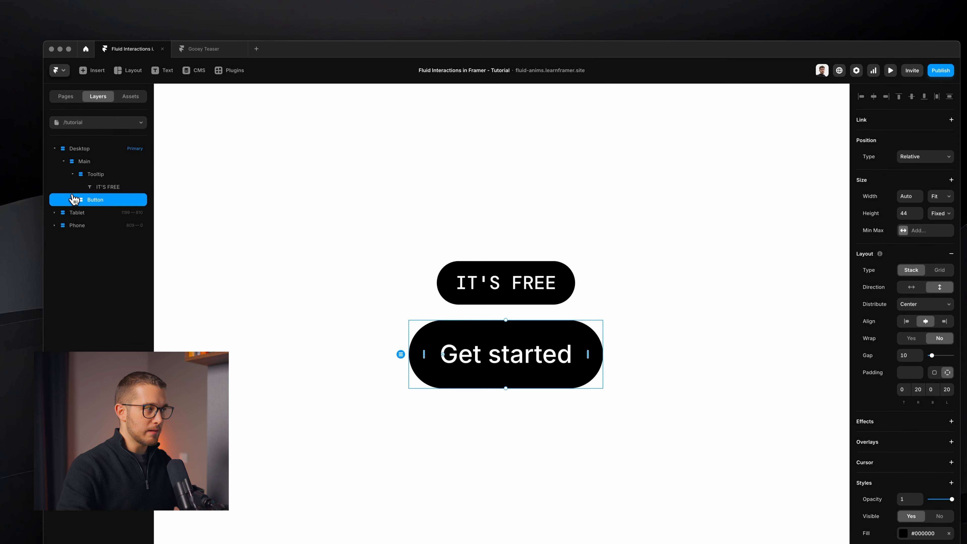
{"action": "left_click", "coordinate": [72, 172]}
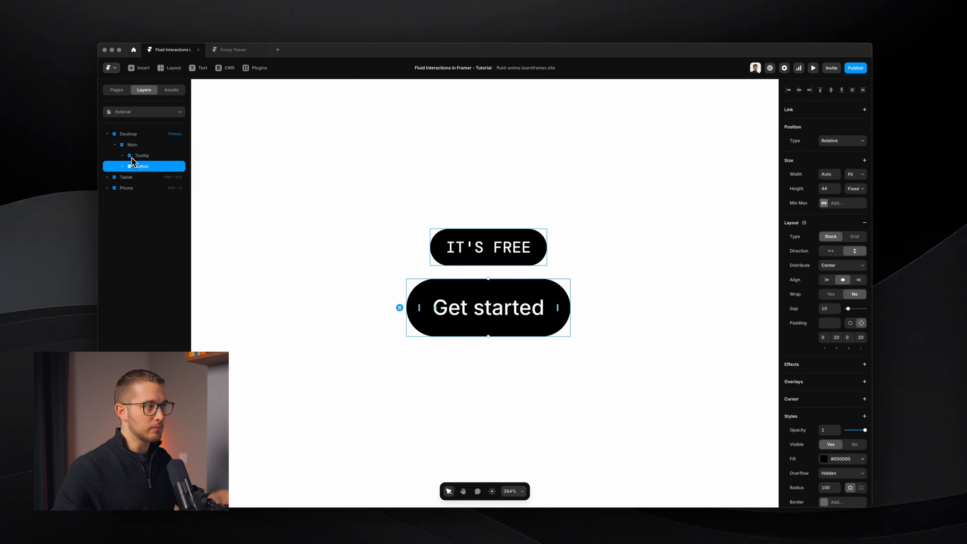
{"action": "left_click", "coordinate": [139, 156], "text": "super"}
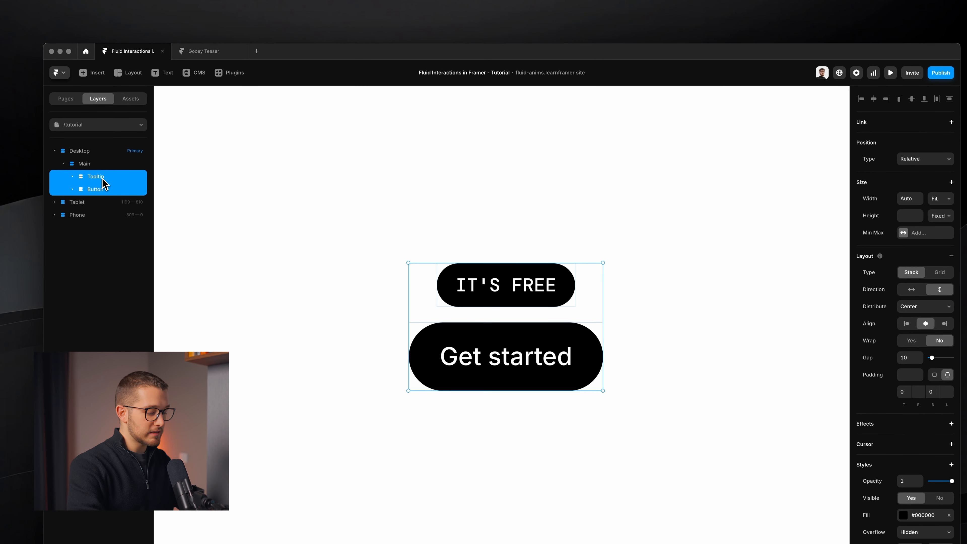
{"action": "key", "text": "super+alt+Return"}
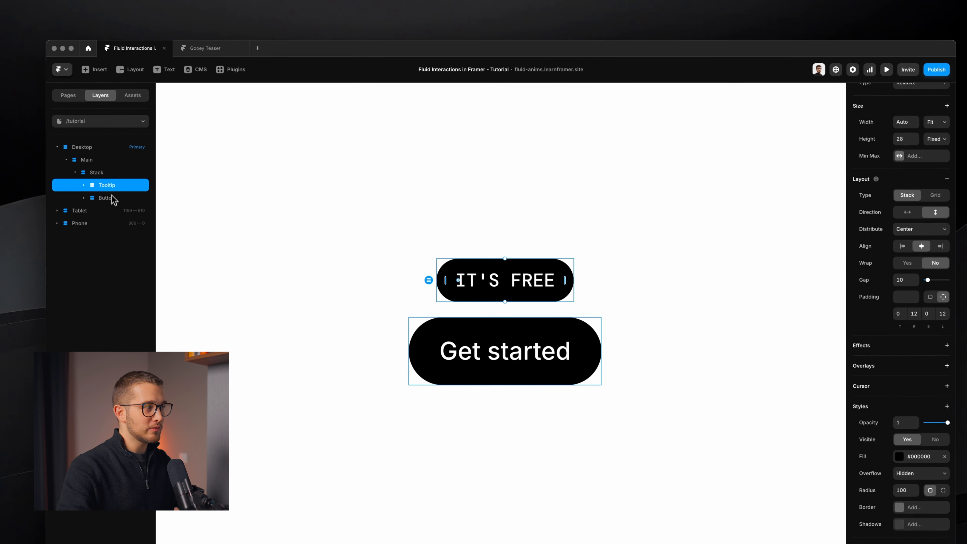
Step: Rename the stack wrapping the Tooltip and Button layers to "Tooltip Button Com..."
{"action": "left_click", "coordinate": [112, 195]}
{"action": "left_click", "coordinate": [114, 176]}
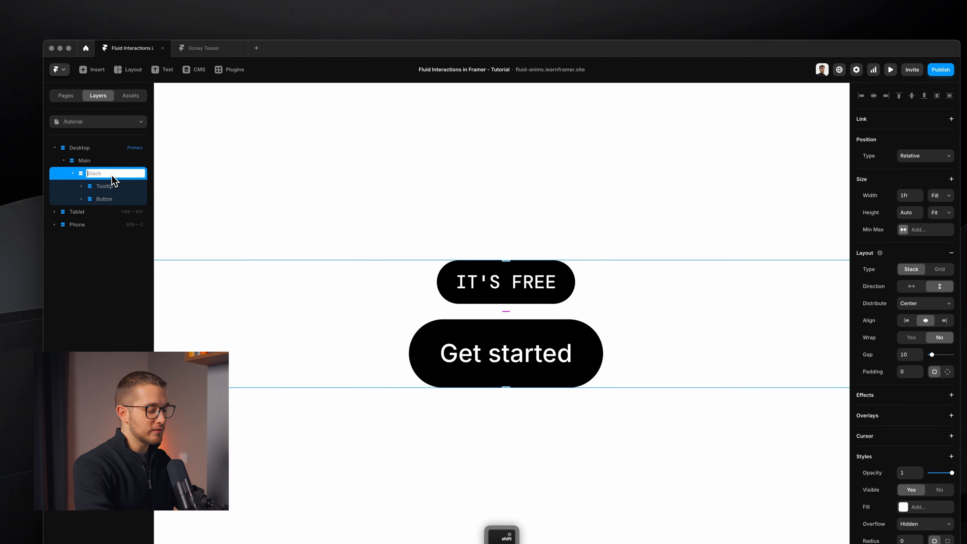
{"action": "type", "text": "Tooltip Button Com..."}
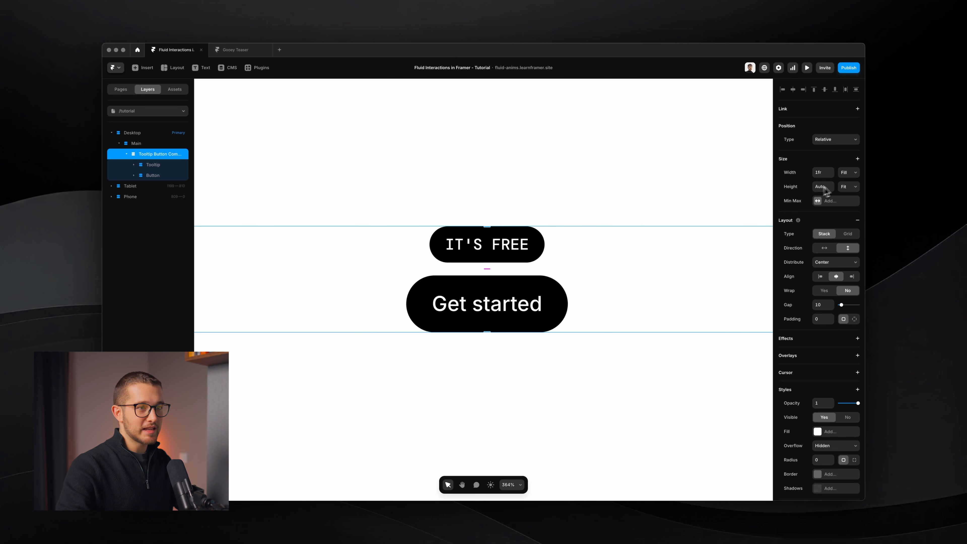
Step: Set the wrapping stack's width to Fit Content and select the Button stack inside it
{"action": "left_click", "coordinate": [847, 173]}
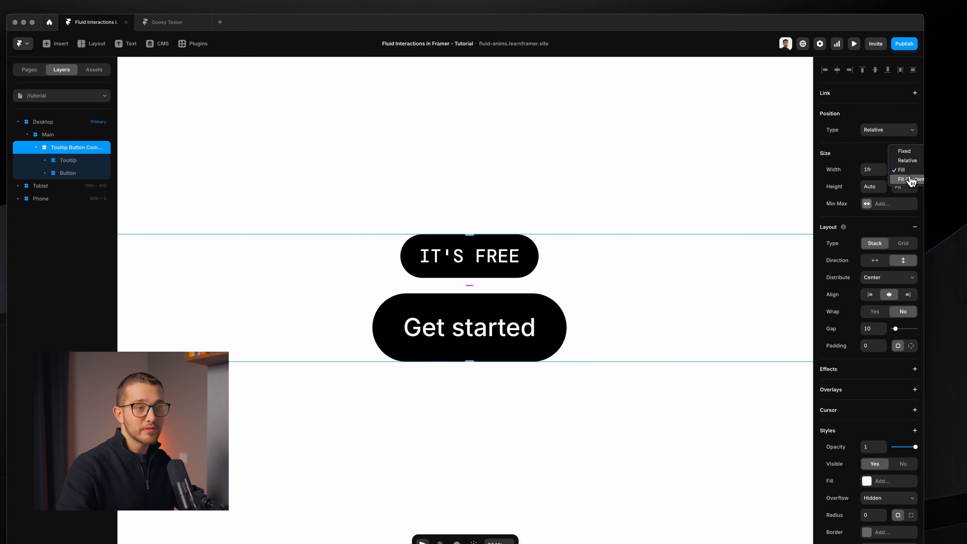
{"action": "key", "text": "super+shift+4"}
{"action": "left_click_drag", "start_coordinate": [378, 227], "coordinate": [535, 346]}
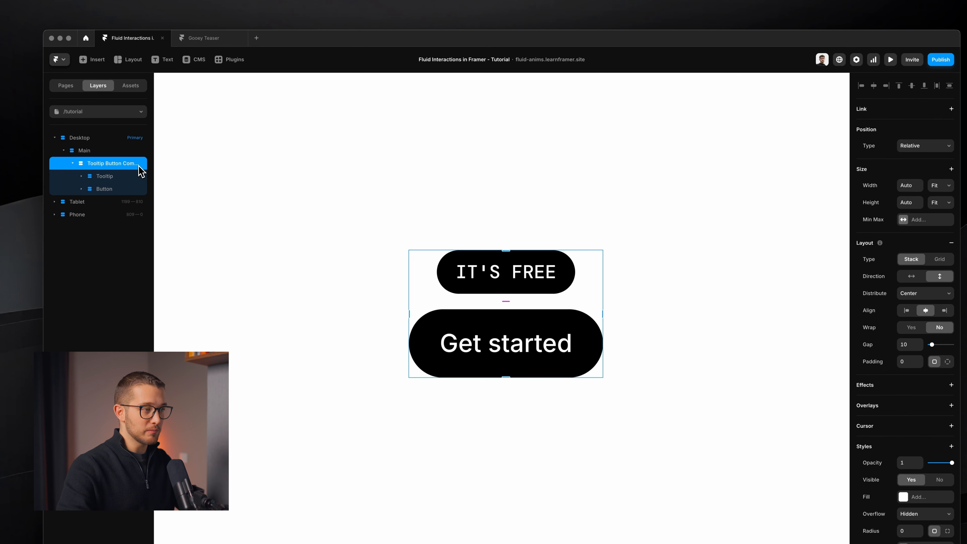
{"action": "left_click", "coordinate": [451, 288], "text": "super"}
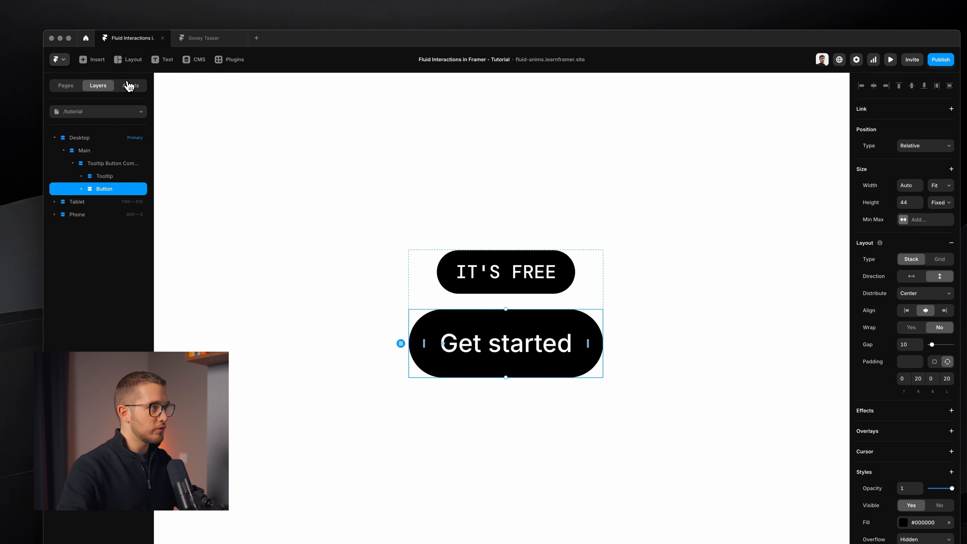
Step: Insert the Gooey Effect component into the Tooltip Button stack and place it above the Tooltip layer
{"action": "left_click", "coordinate": [129, 86]}
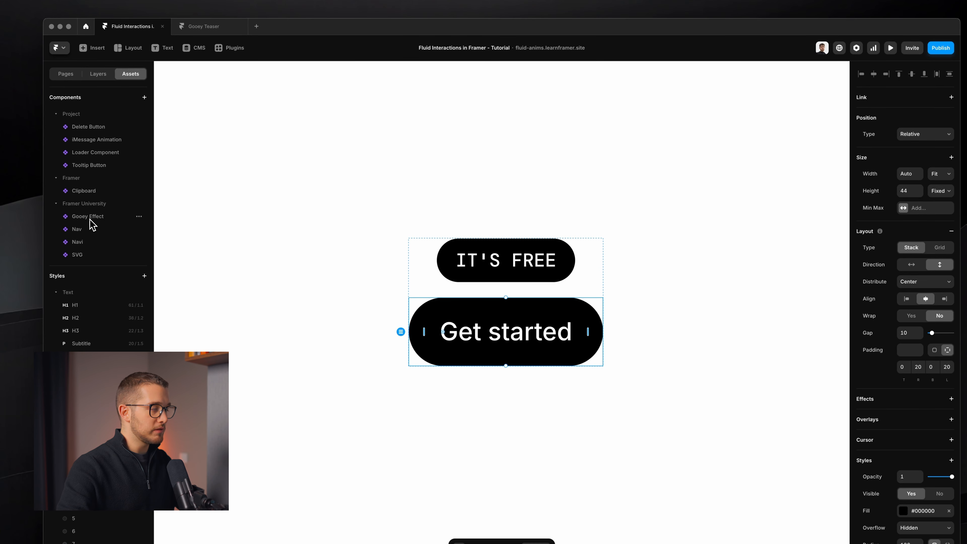
{"action": "left_click_drag", "start_coordinate": [90, 216], "coordinate": [438, 290]}
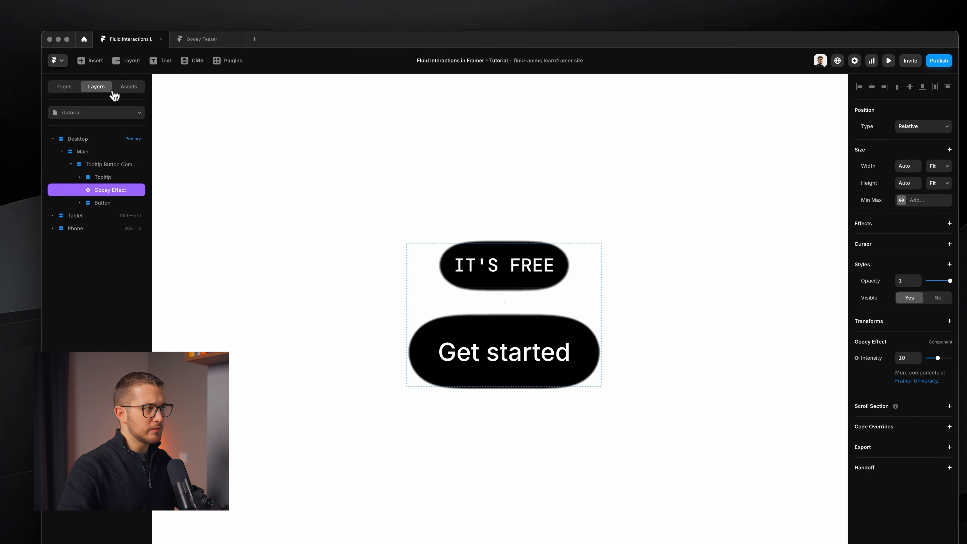
{"action": "left_click", "coordinate": [129, 87]}
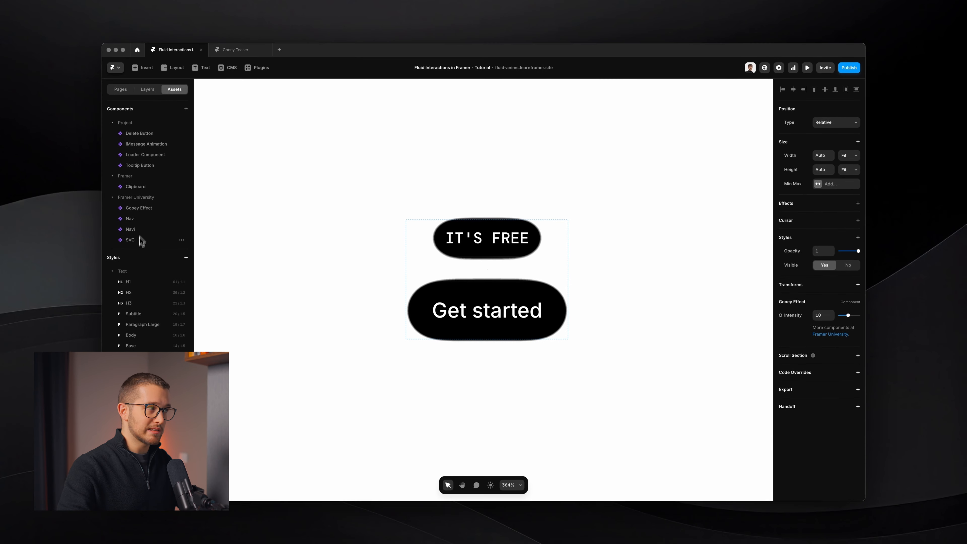
{"action": "left_click", "coordinate": [148, 90]}
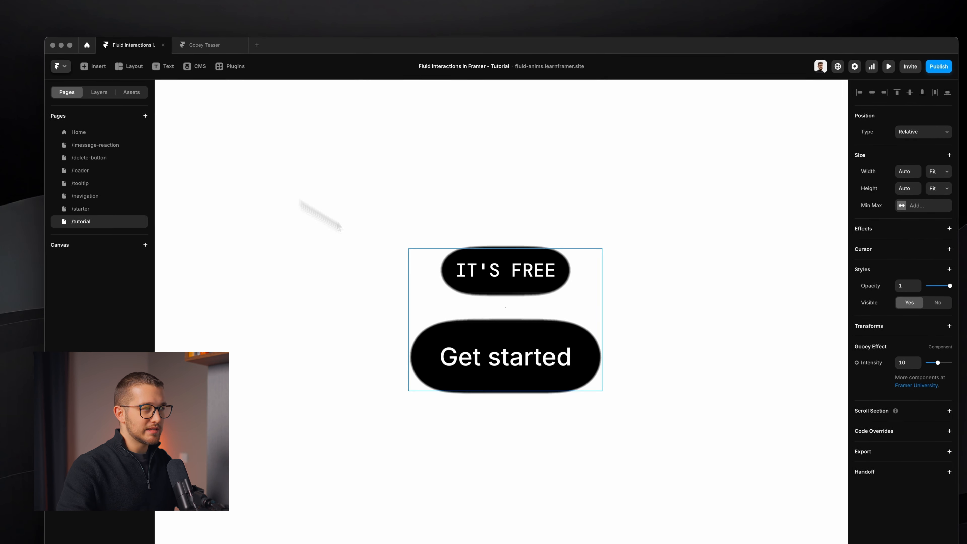
{"action": "left_click", "coordinate": [105, 187]}
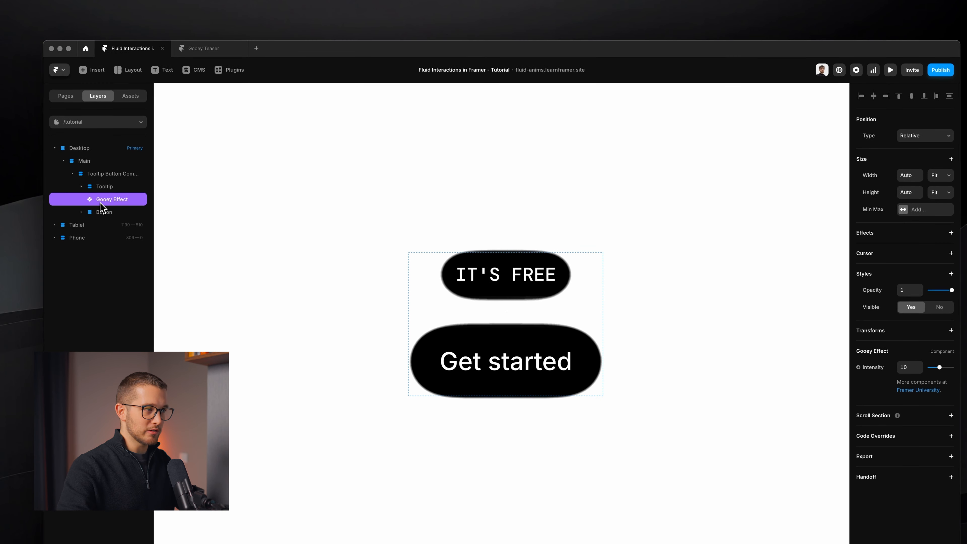
{"action": "left_click_drag", "start_coordinate": [106, 184], "coordinate": [106, 182]}
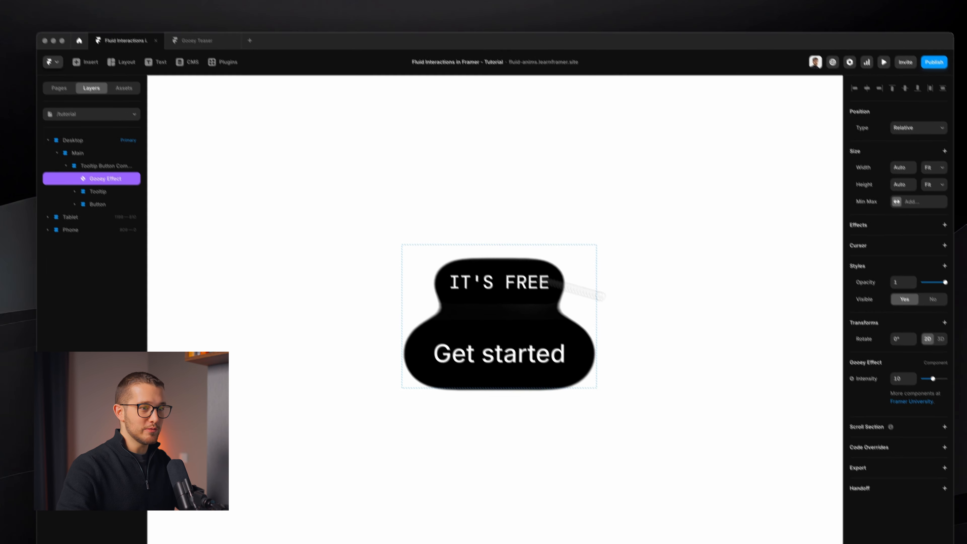
Step: Set the Gooey Effect intensity to 5
{"action": "left_click", "coordinate": [910, 368]}
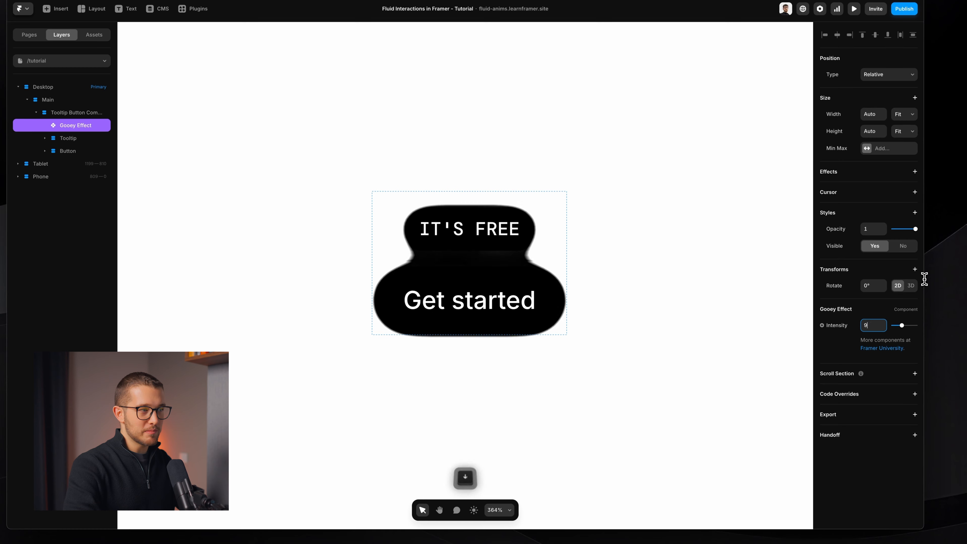
{"action": "key", "text": "Down"}
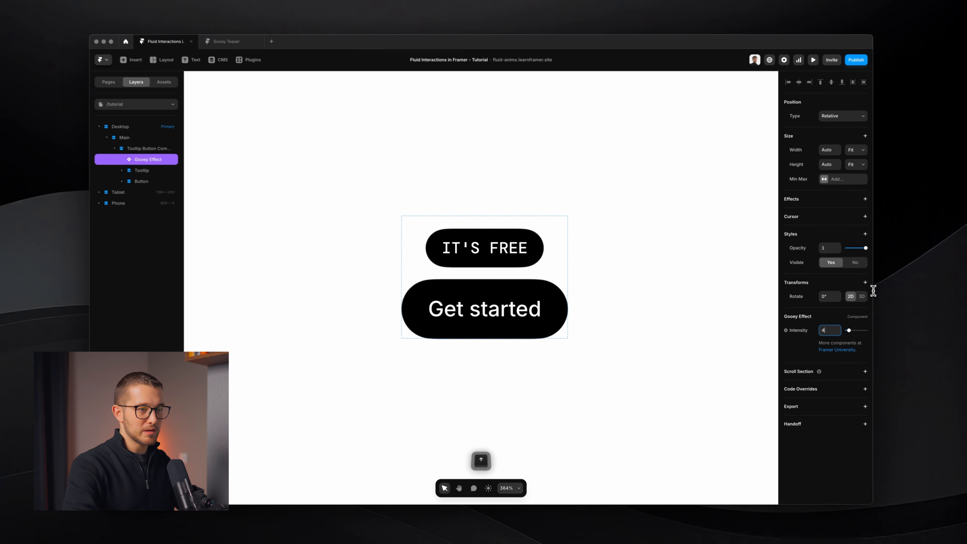
{"action": "key", "text": "Up"}
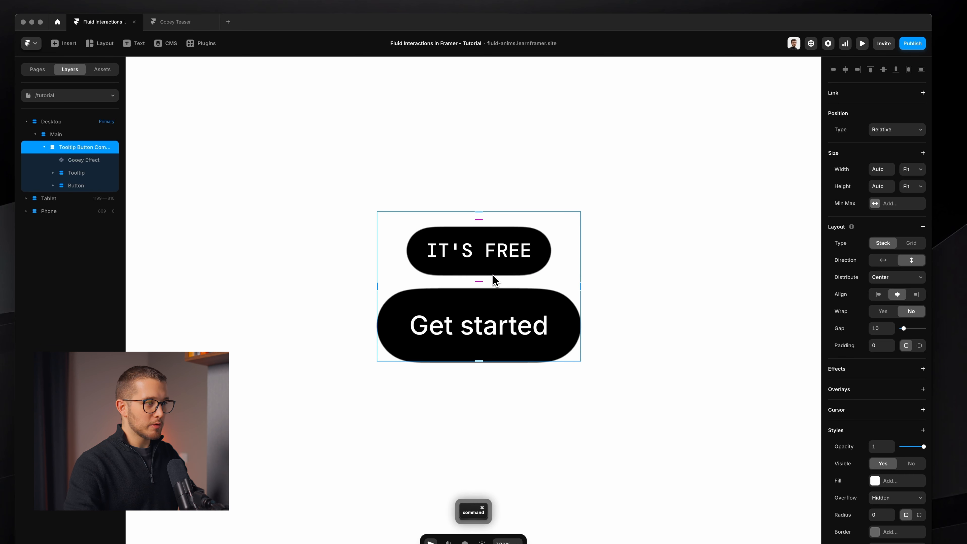
Step: Reorder the Tooltip below the Button in the stack and return it above the Button
{"action": "left_click", "coordinate": [493, 270]}
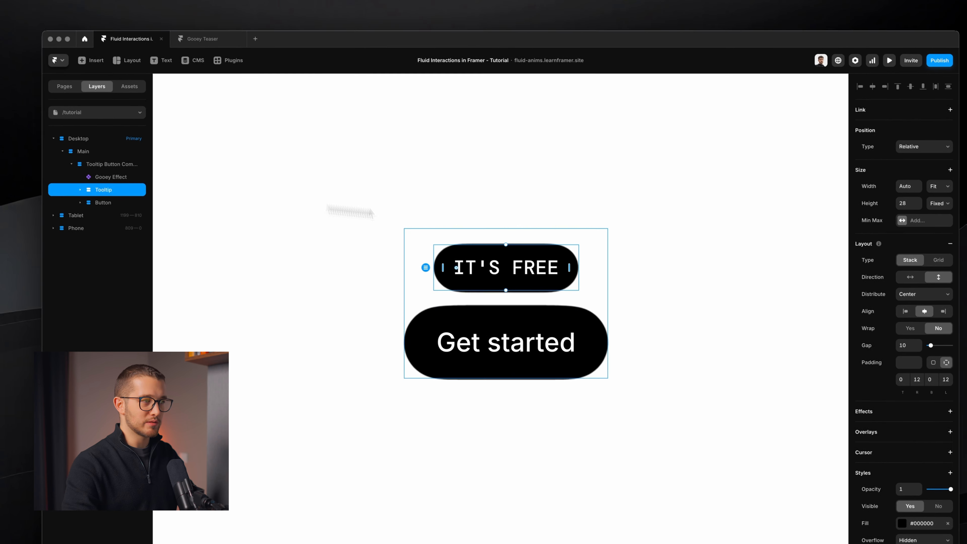
{"action": "key", "text": "Down"}
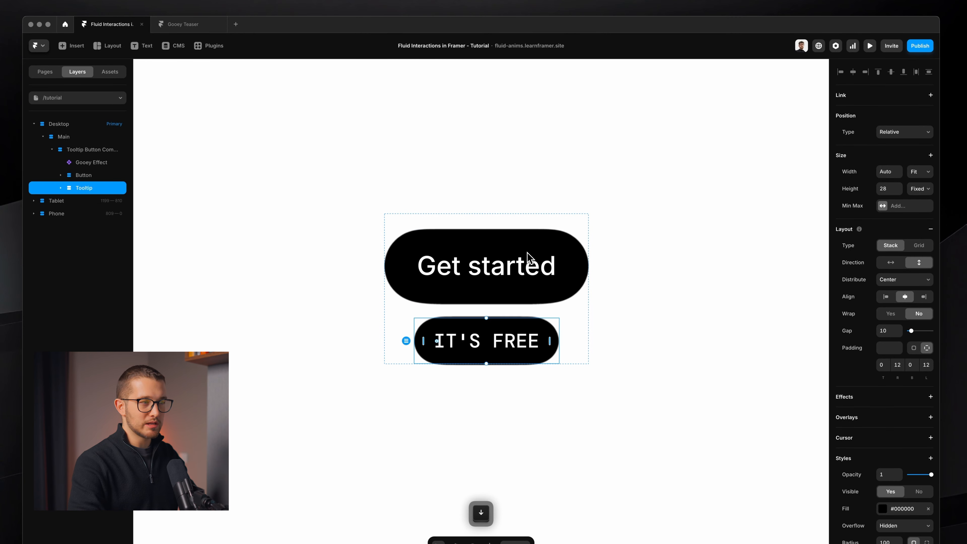
{"action": "key", "text": "Up"}
{"action": "key", "text": "Down"}
{"action": "key", "text": "Up"}
{"action": "key", "text": "Down"}
{"action": "key", "text": "Up"}
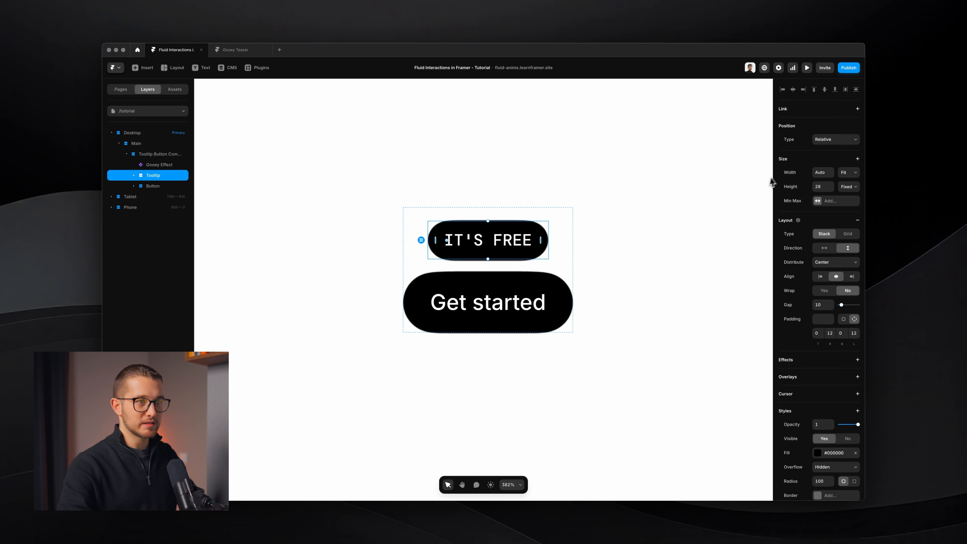
Step: Set the position type of both the Tooltip and Gooey Effect layers to Absolute
{"action": "left_click", "coordinate": [836, 139]}
{"action": "left_click", "coordinate": [834, 147]}
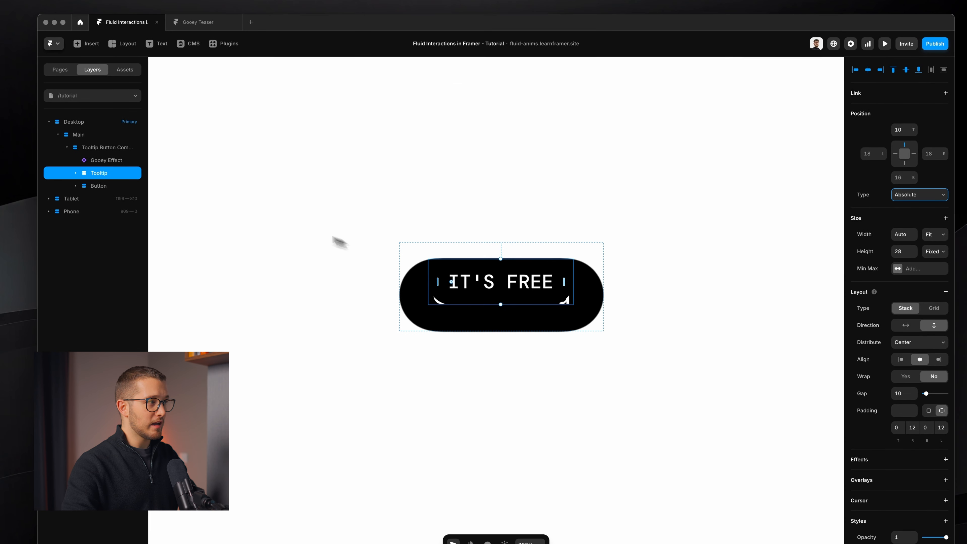
{"action": "left_click", "coordinate": [101, 159]}
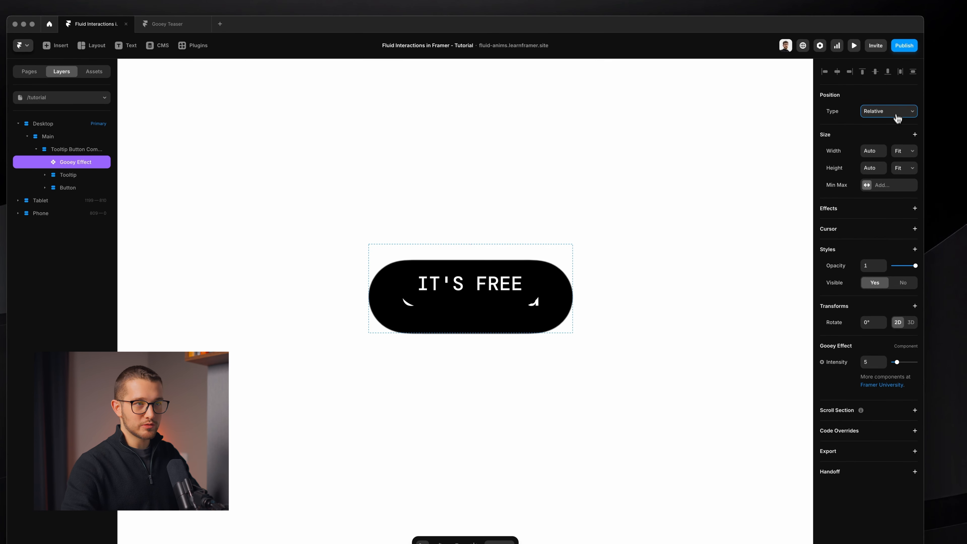
{"action": "left_click", "coordinate": [896, 103]}
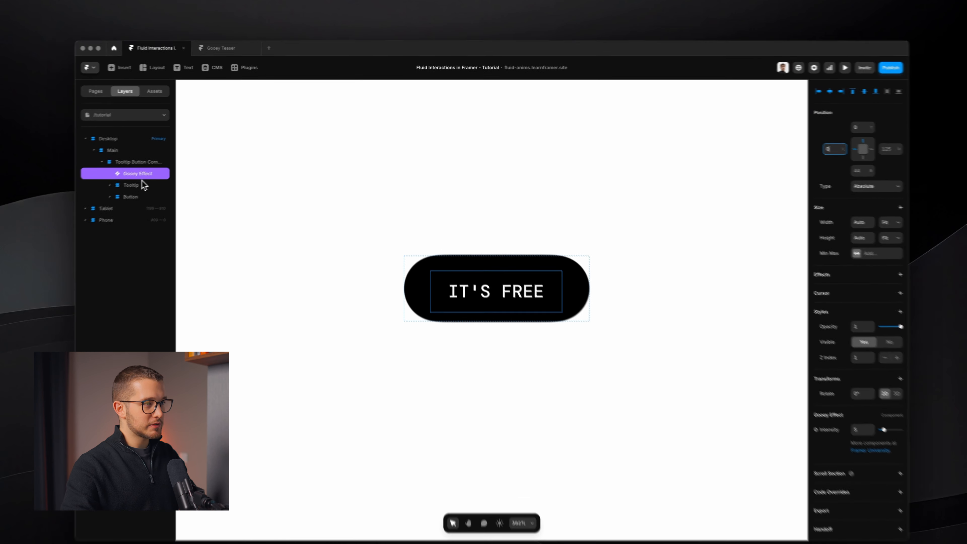
Step: Set the wrapping stack's overflow to Visible and move the Tooltip up to a top offset of -36
{"action": "left_click", "coordinate": [142, 185]}
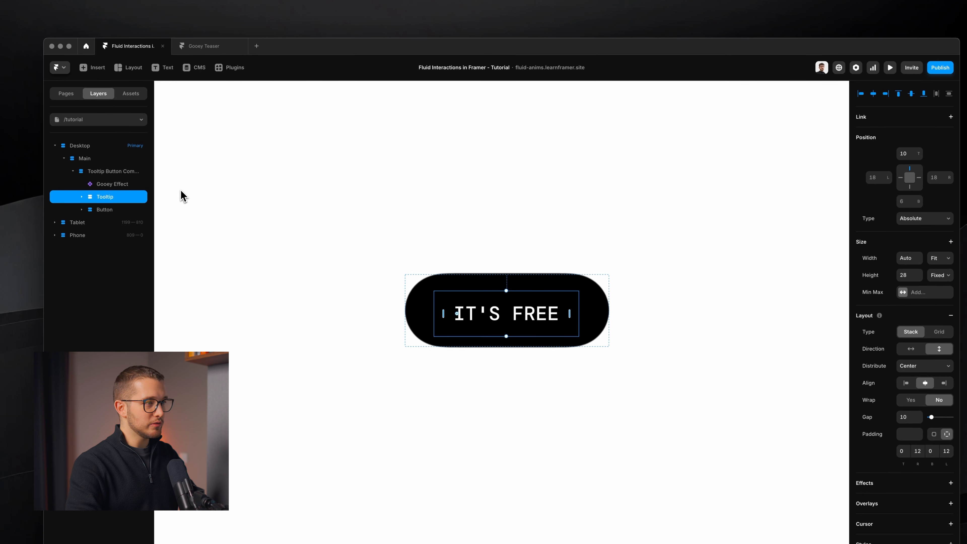
{"action": "key", "text": "shift+Up"}
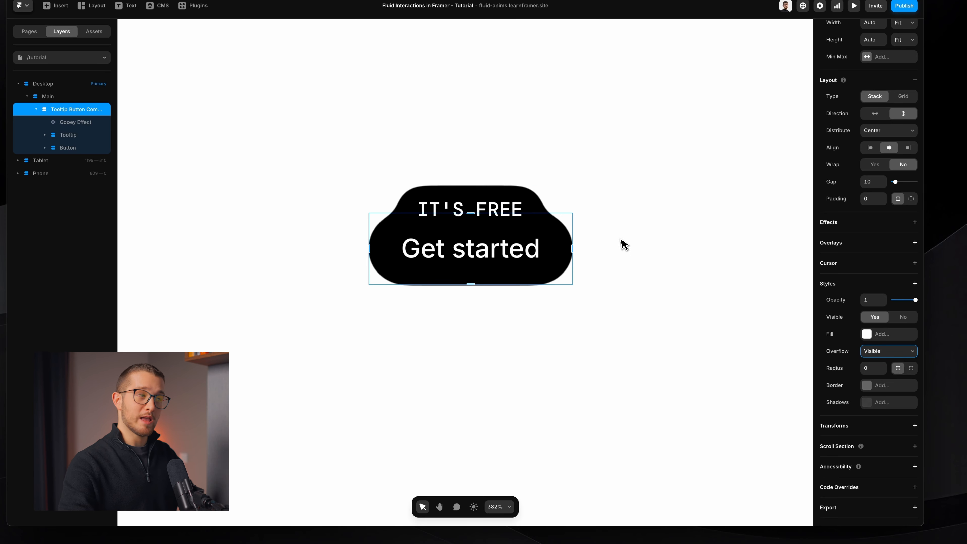
{"action": "left_click", "coordinate": [511, 236], "text": "super"}
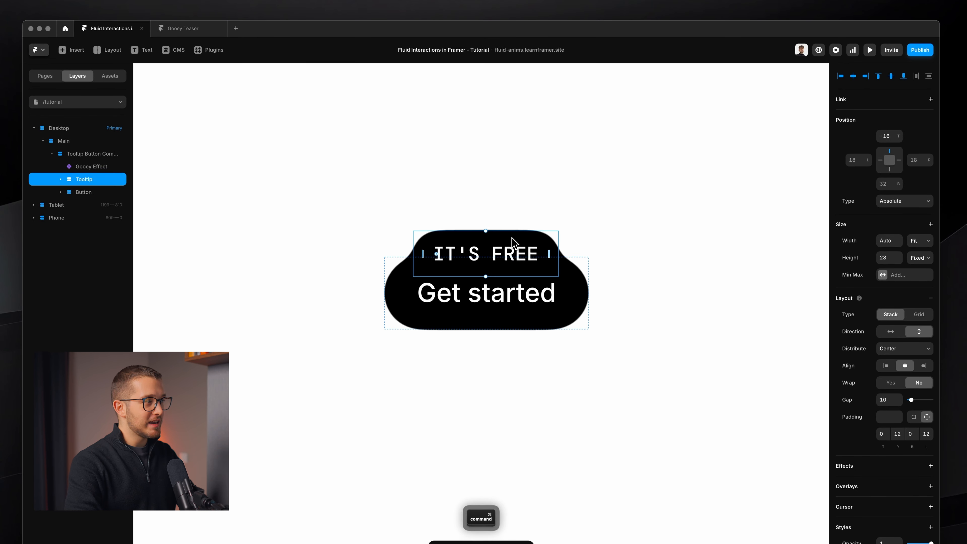
{"action": "key", "text": "shift+Up"}
{"action": "key", "text": "shift+Up"}
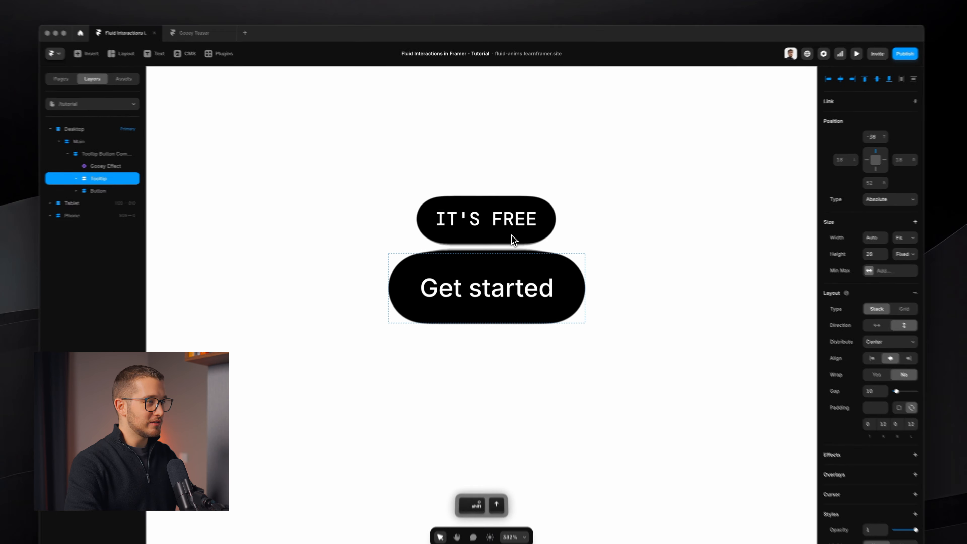
Step: Move the Tooltip down over the "Get started" button to a top offset of 2
{"action": "key", "text": "Down"}
{"action": "key", "text": "Down"}
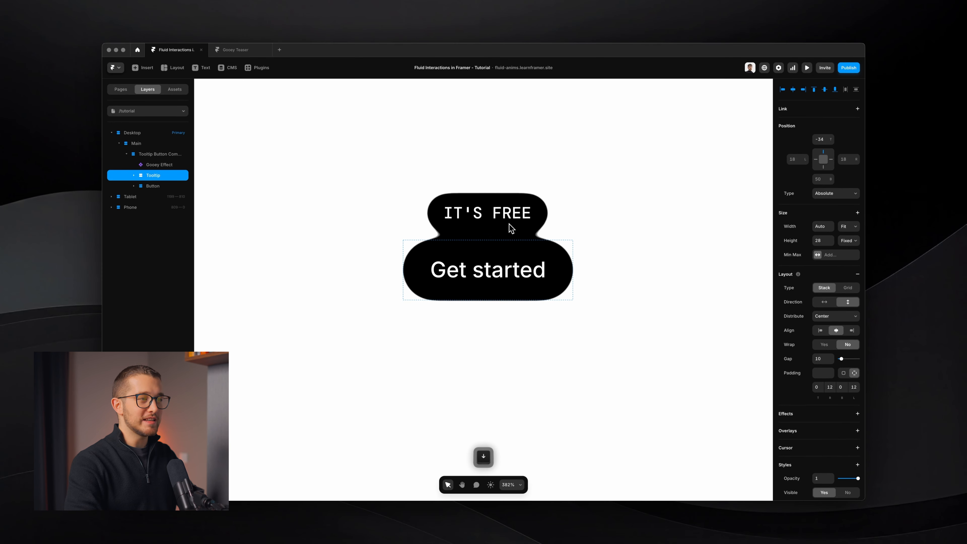
{"action": "key", "text": "Down"}
{"action": "key", "text": "Down"}
{"action": "key", "text": "Down"}
{"action": "key", "text": "Down"}
{"action": "key", "text": "Down"}
{"action": "key", "text": "Down"}
{"action": "key", "text": "Down"}
{"action": "key", "text": "Down"}
{"action": "key", "text": "Down"}
{"action": "key", "text": "Down"}
{"action": "key", "text": "Down"}
{"action": "key", "text": "Down"}
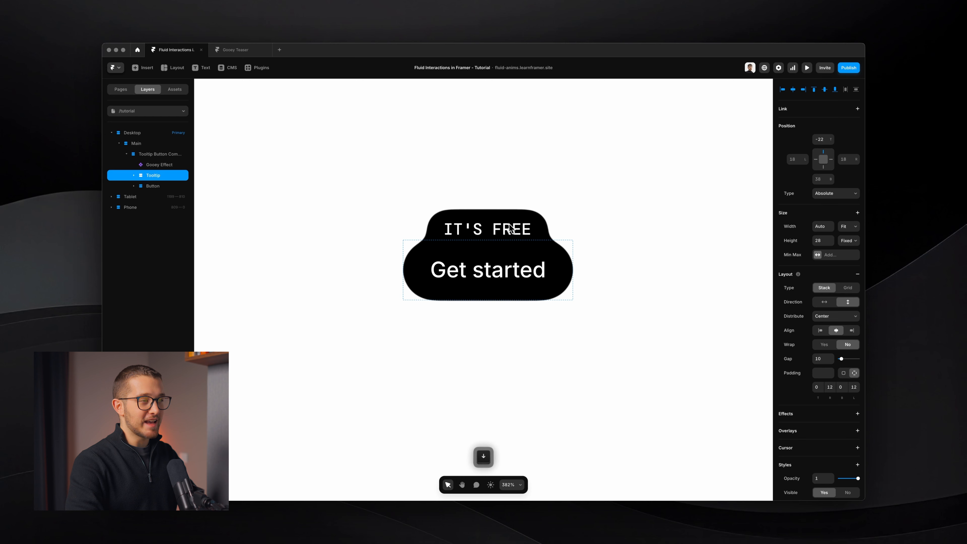
{"action": "key", "text": "shift+Down"}
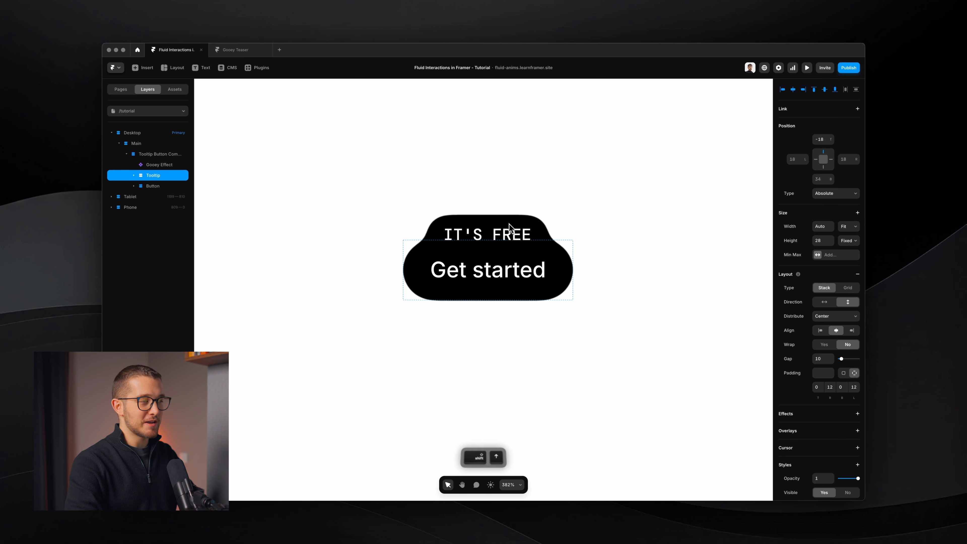
{"action": "key", "text": "shift+Down"}
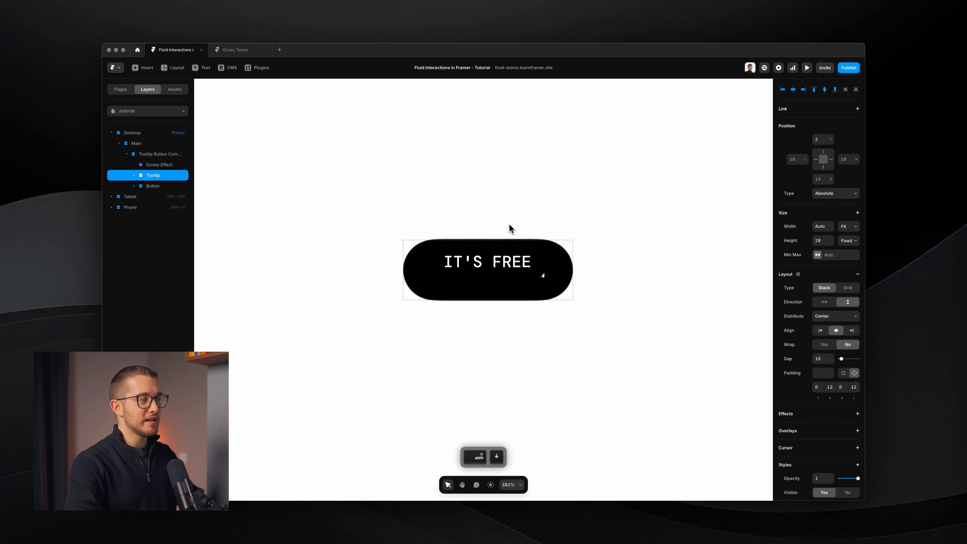
Step: Move the Tooltip up to a top offset of -14, partly overlapping the "Get started" button
{"action": "key", "text": "shift+Up"}
{"action": "key", "text": "shift+Up"}
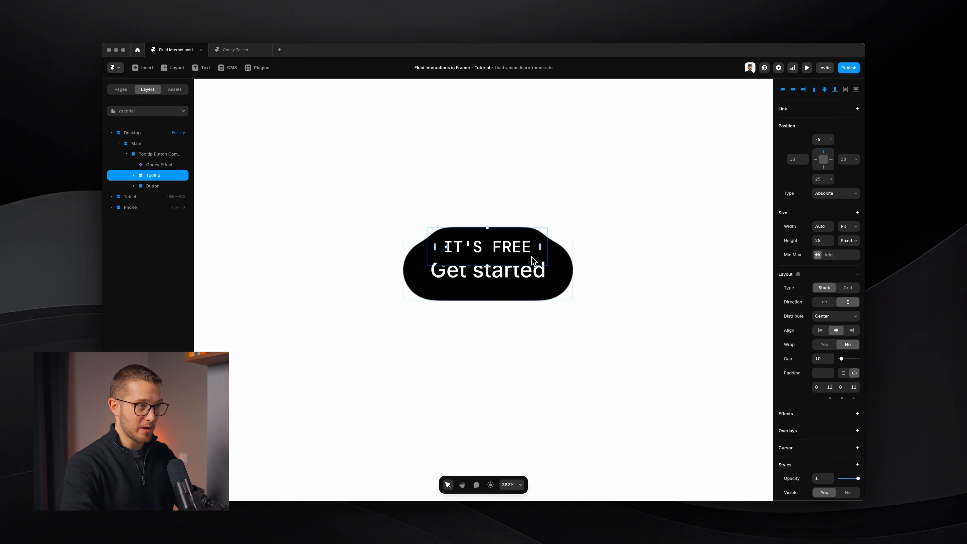
{"action": "key", "text": "shift+Down"}
{"action": "key", "text": "shift+Up"}
{"action": "key", "text": "Up"}
{"action": "key", "text": "Up"}
{"action": "key", "text": "Up"}
{"action": "key", "text": "Up"}
{"action": "key", "text": "Up"}
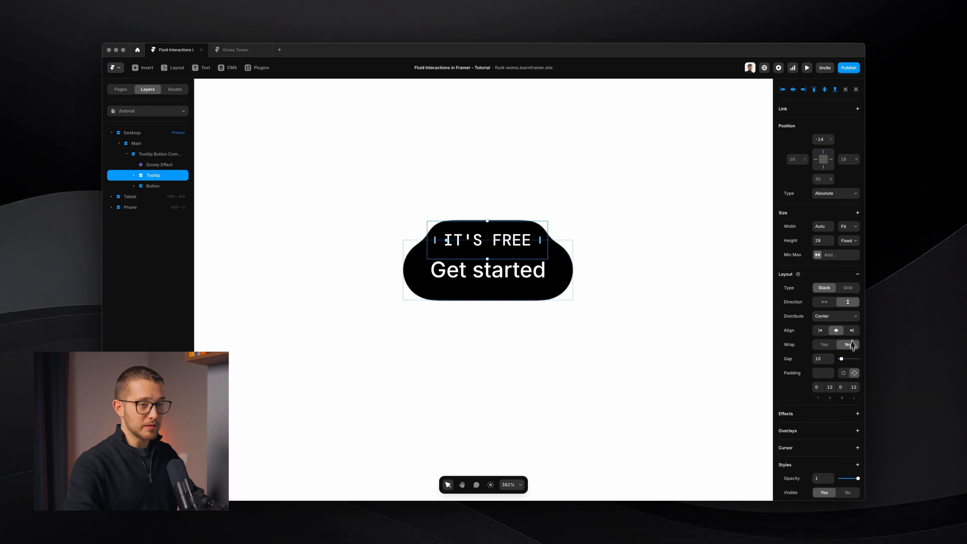
Step: Add a Z Index style to the Button layer and raise it above the Tooltip's Z Index of 1
{"action": "scroll", "coordinate": [838, 381], "scroll_direction": "down", "scroll_amount": 5}
{"action": "left_click", "coordinate": [837, 379]}
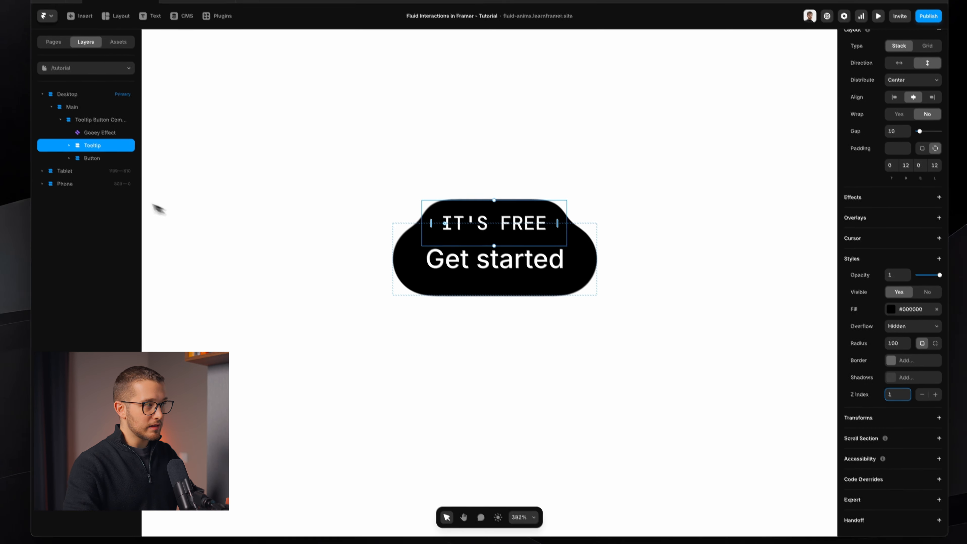
{"action": "left_click", "coordinate": [119, 158]}
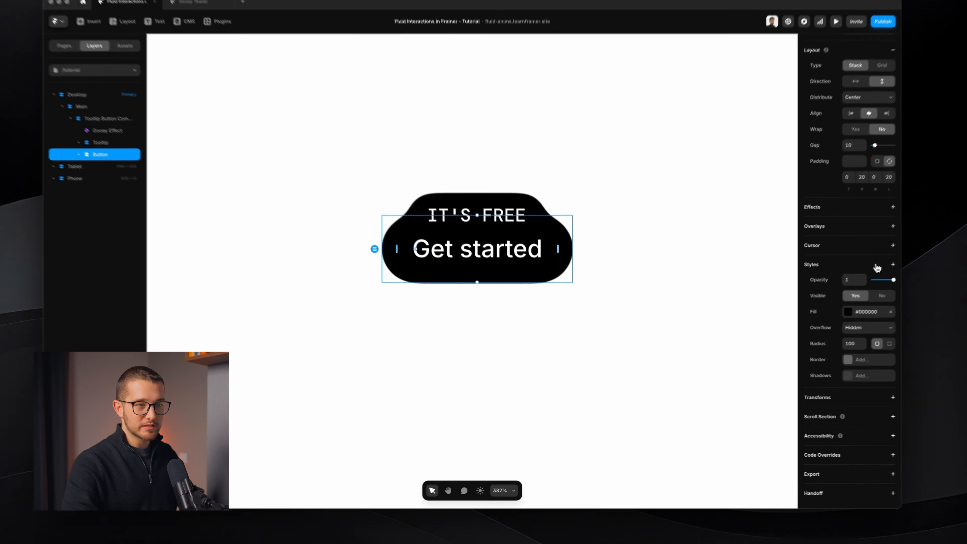
{"action": "left_click", "coordinate": [883, 264]}
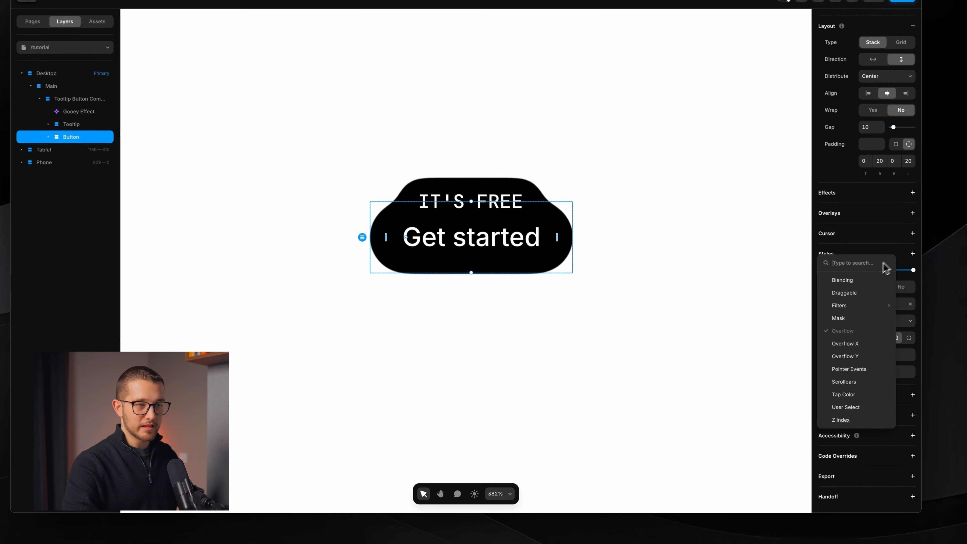
{"action": "left_click", "coordinate": [847, 424]}
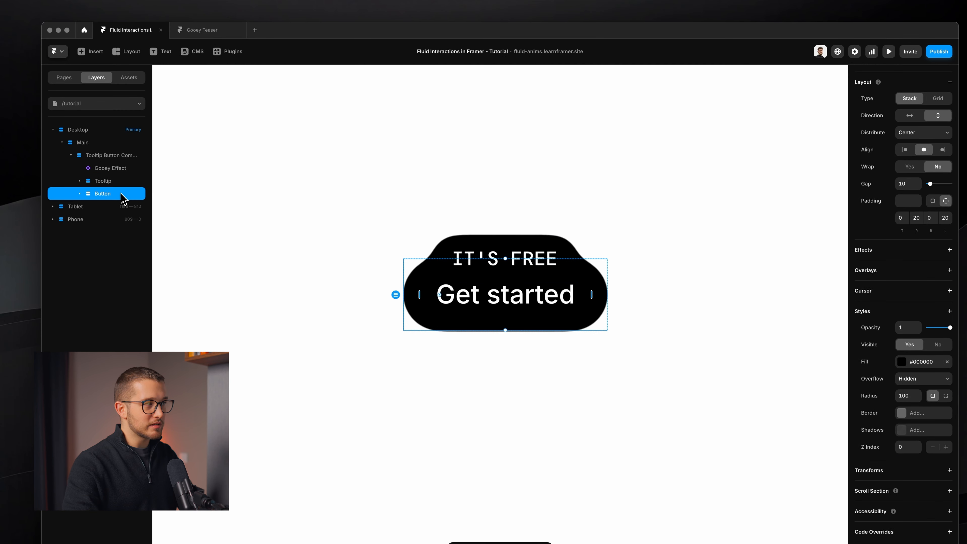
{"action": "left_click", "coordinate": [901, 448]}
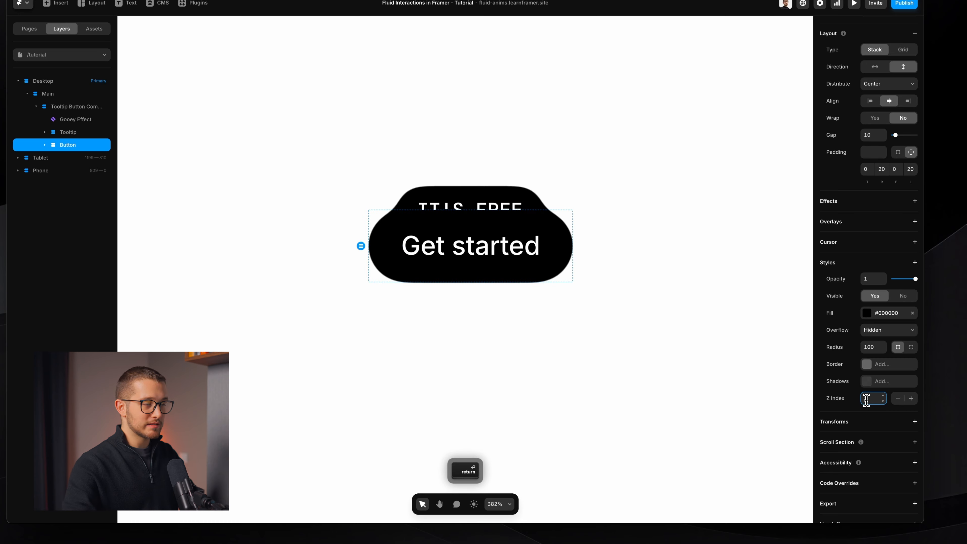
Step: Slide the Tooltip in and out from behind the "Get started" button to check the stacking order
{"action": "left_click", "coordinate": [500, 204]}
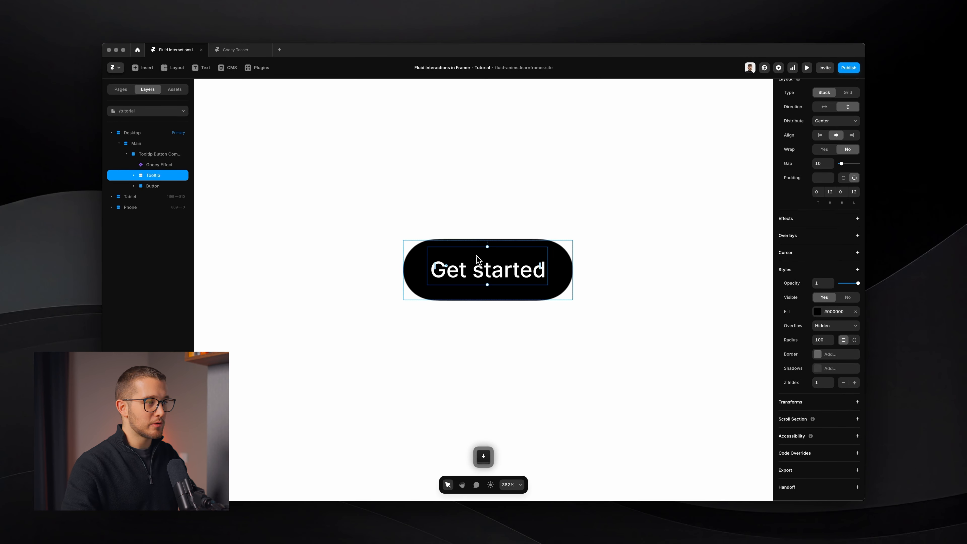
{"action": "key", "text": "alt+h"}
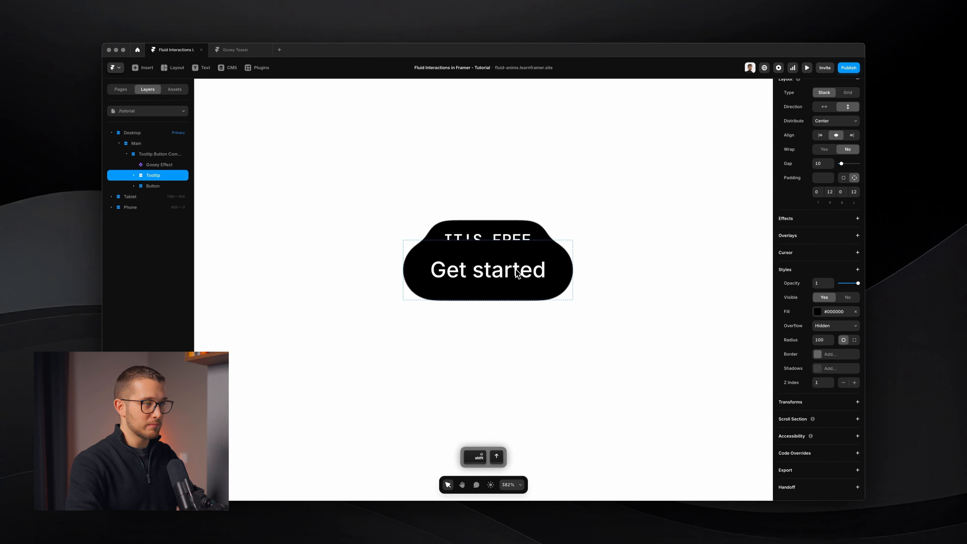
{"action": "key", "text": "shift+Down"}
{"action": "key", "text": "shift+Down"}
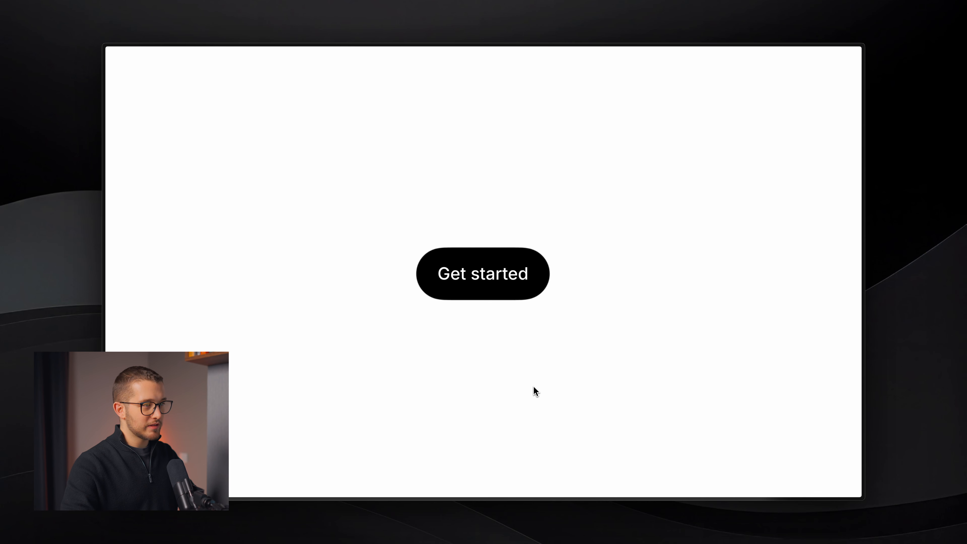
Step: Examine the tooltip's hover animation on the "Get started" button in the preview
{"action": "mouse_move", "coordinate": [501, 276]}
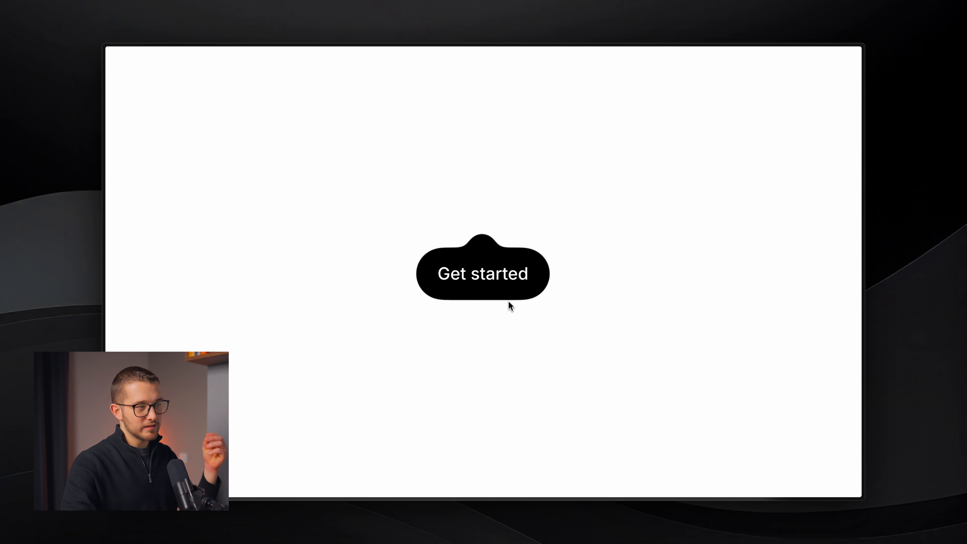
{"action": "mouse_move", "coordinate": [509, 299]}
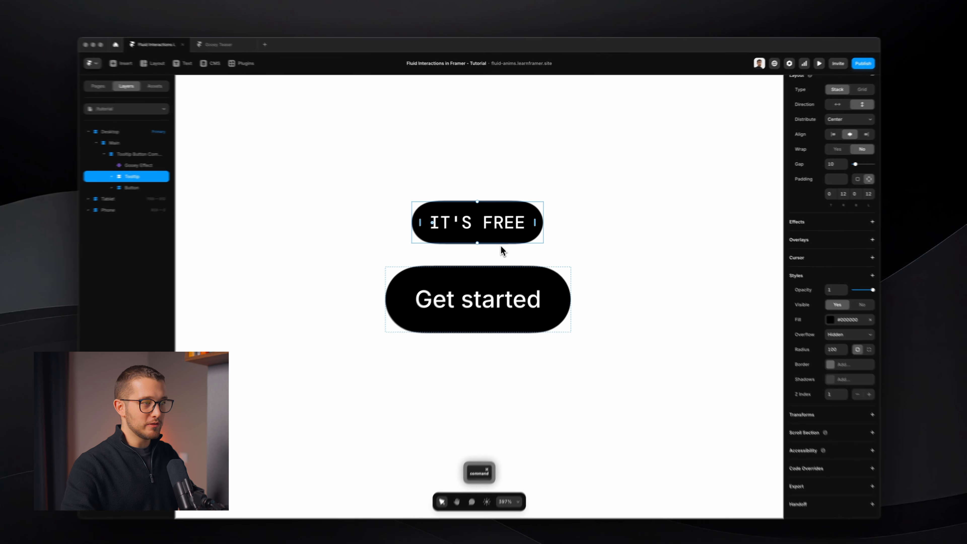
Step: Set the Tooltip's width to 28 so that it matches its height and forms a circle
{"action": "left_click", "coordinate": [505, 229], "text": "super"}
{"action": "left_click", "coordinate": [515, 243]}
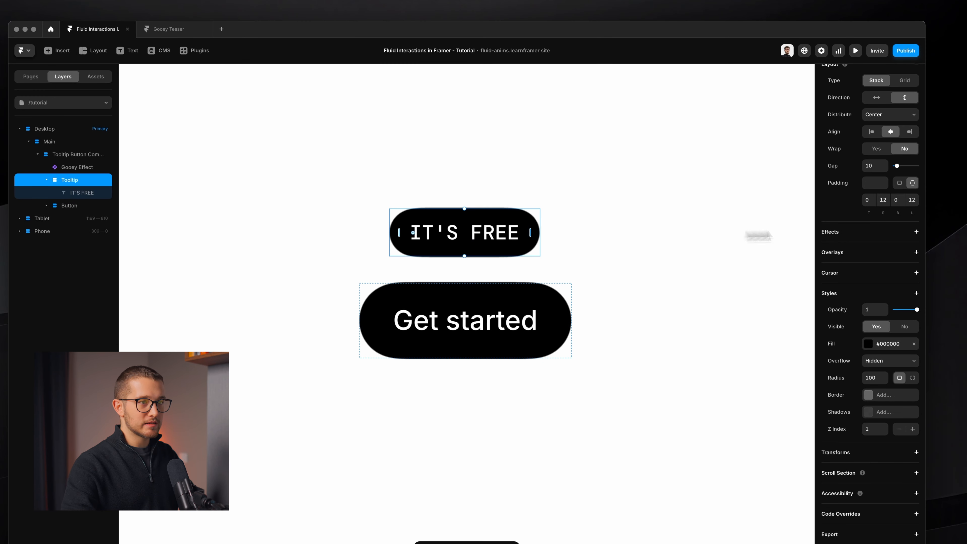
{"action": "scroll", "coordinate": [853, 190], "scroll_direction": "up", "scroll_amount": 5}
{"action": "left_click", "coordinate": [901, 223]}
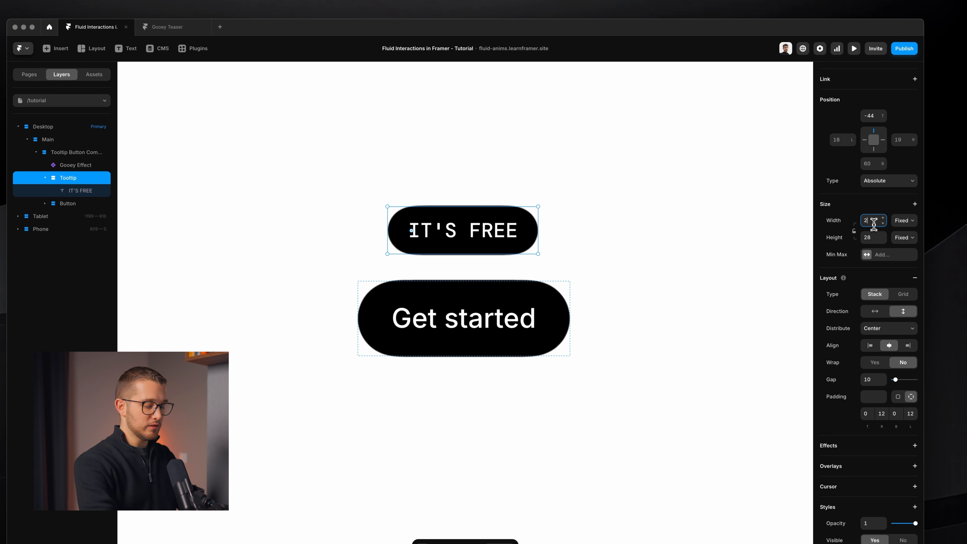
{"action": "key", "text": "Return"}
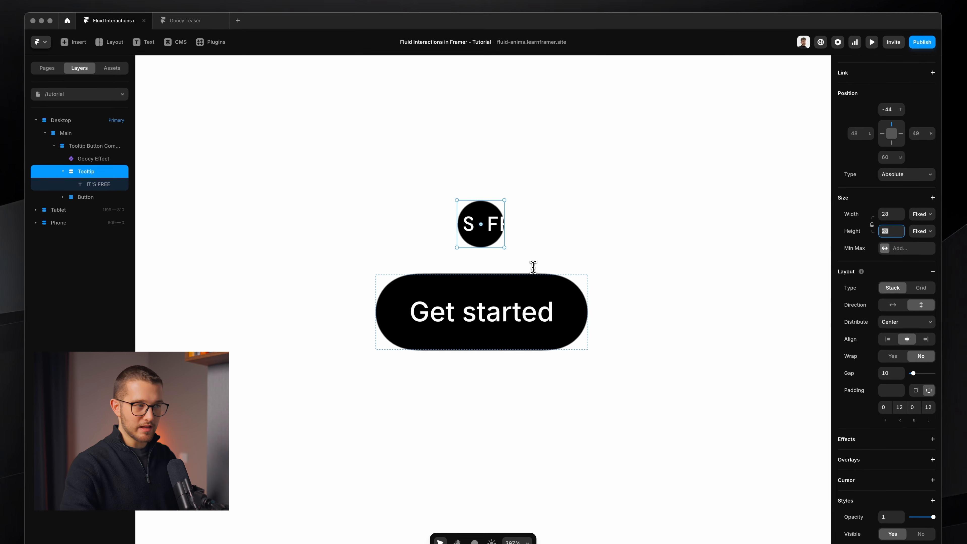
Step: Hide the "IT'S FREE" text with an opacity of 0, a Blur filter of 2 and an added transform
{"action": "left_click", "coordinate": [491, 232], "text": "super"}
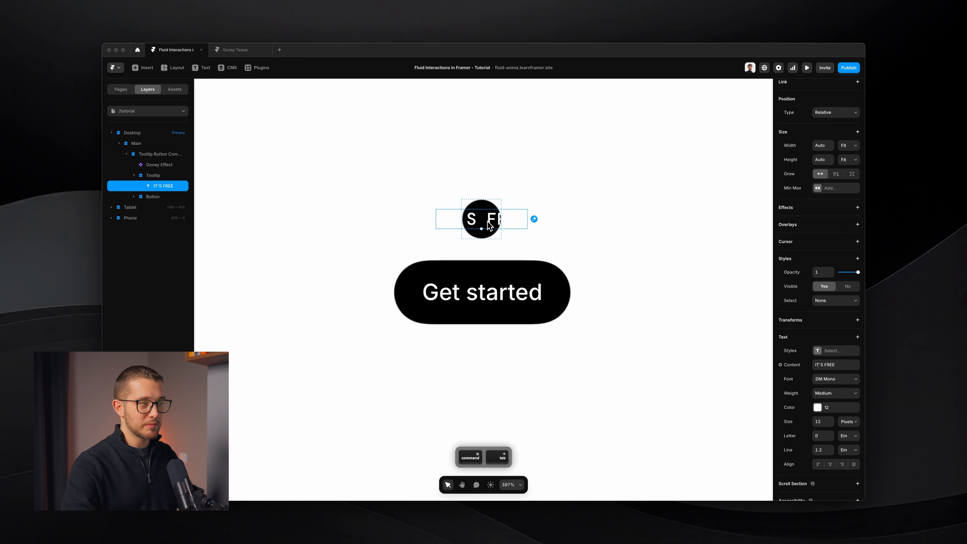
{"action": "key", "text": "super+Tab"}
{"action": "mouse_move", "coordinate": [508, 276]}
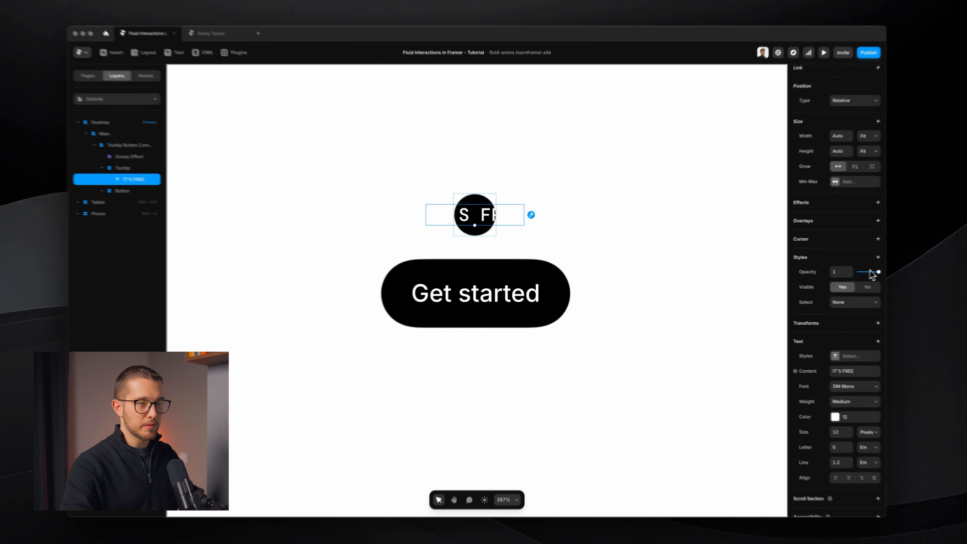
{"action": "left_click", "coordinate": [878, 257]}
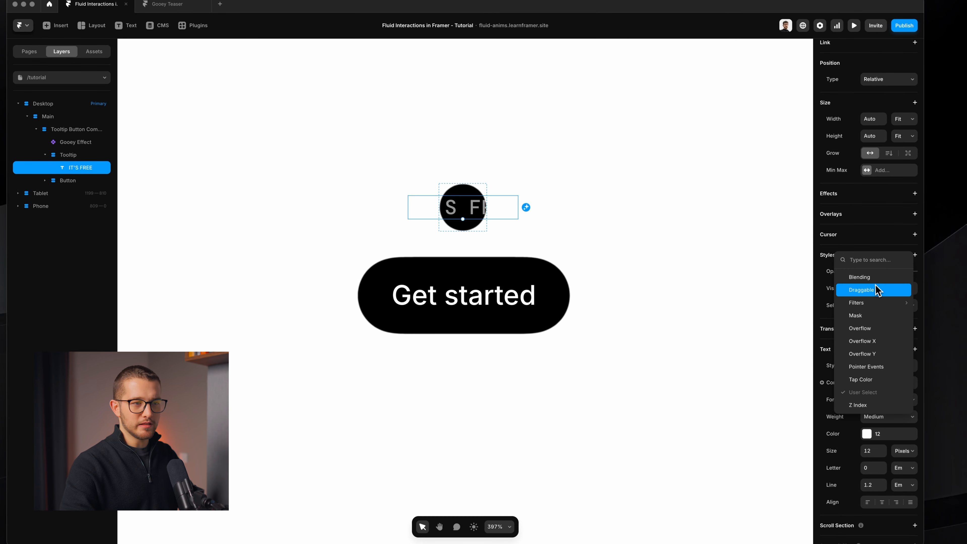
{"action": "mouse_move", "coordinate": [872, 305]}
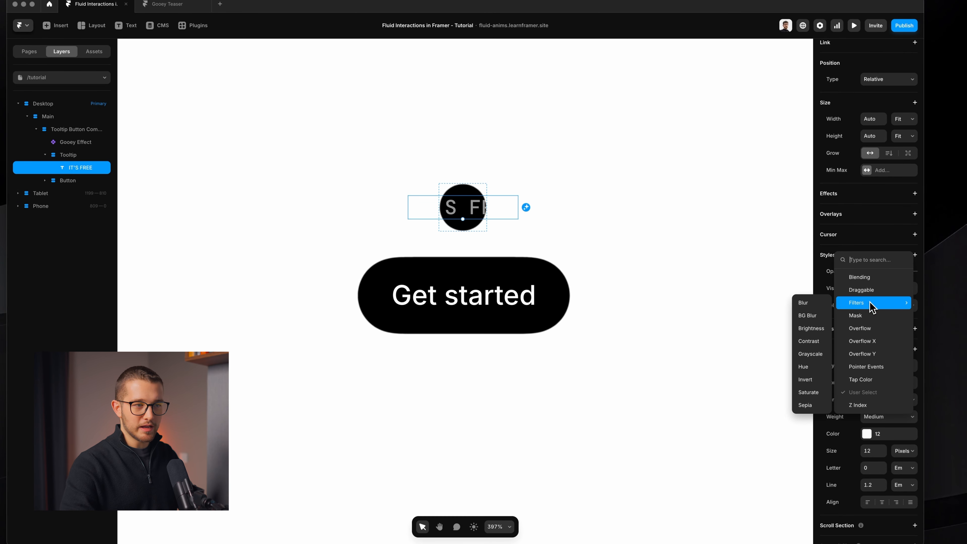
{"action": "left_click", "coordinate": [823, 304]}
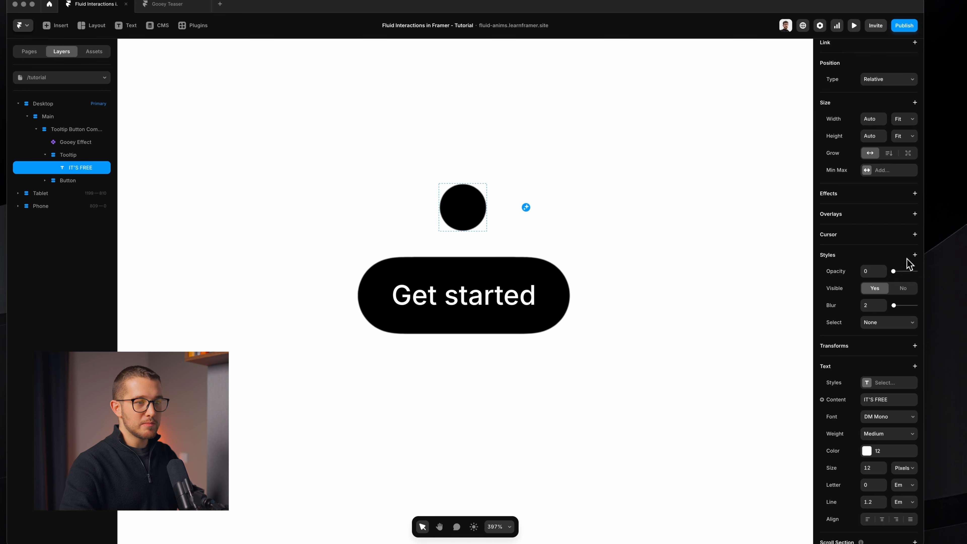
{"action": "left_click", "coordinate": [914, 346]}
{"action": "left_click", "coordinate": [899, 352]}
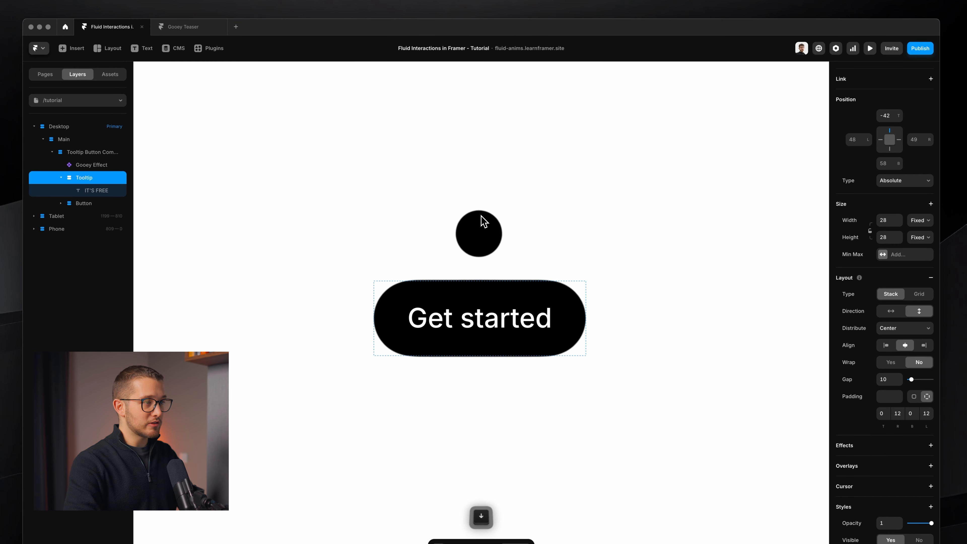
Step: Move the Tooltip circle down to a top offset of 2, behind the "Get started" button
{"action": "key", "text": "shift+Down"}
{"action": "key", "text": "shift+Down"}
{"action": "key", "text": "shift+Down"}
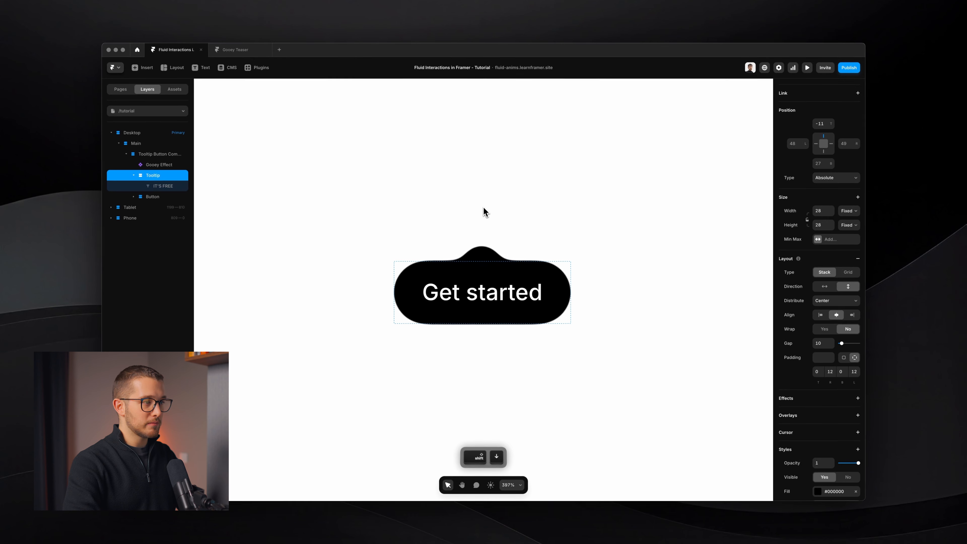
{"action": "key", "text": "shift+Down"}
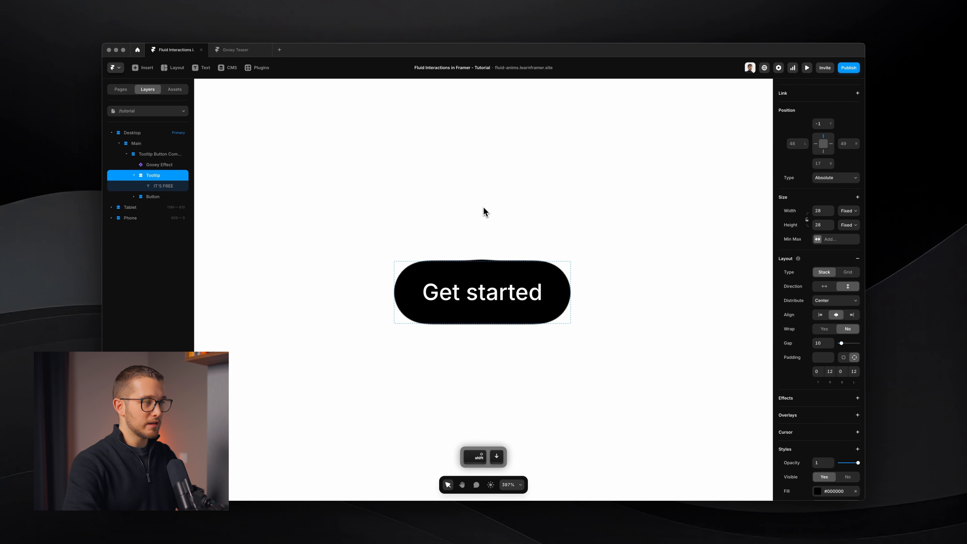
{"action": "key", "text": "Down"}
{"action": "key", "text": "Down"}
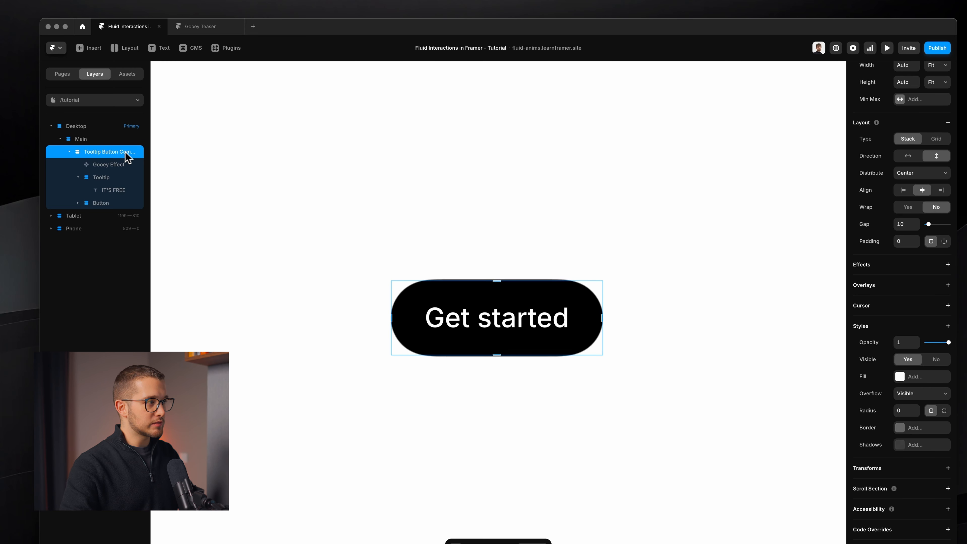
Step: Create a component named "Tooltip Button Component" from the tooltip button frame and switch its canvas to the light theme
{"action": "right_click", "coordinate": [125, 156]}
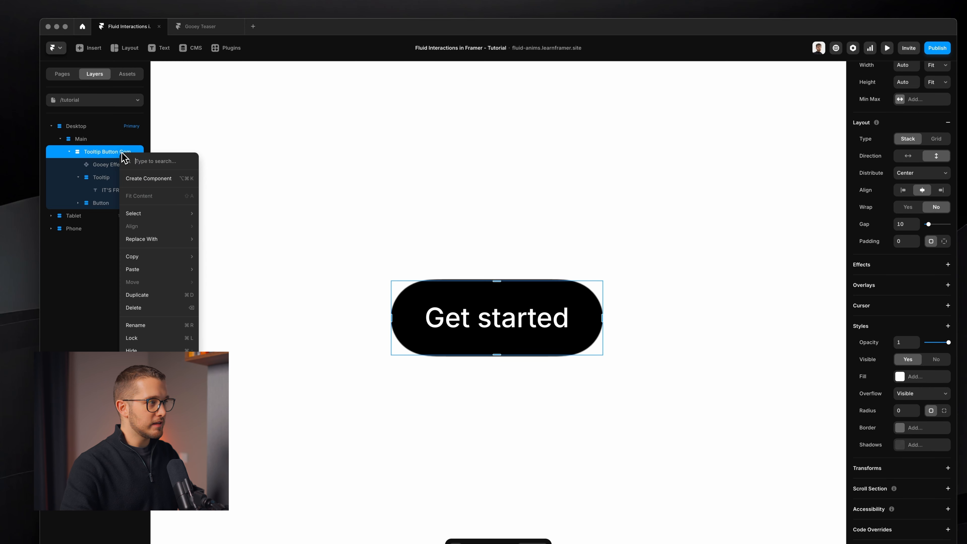
{"action": "left_click", "coordinate": [145, 182]}
{"action": "key", "text": "Return"}
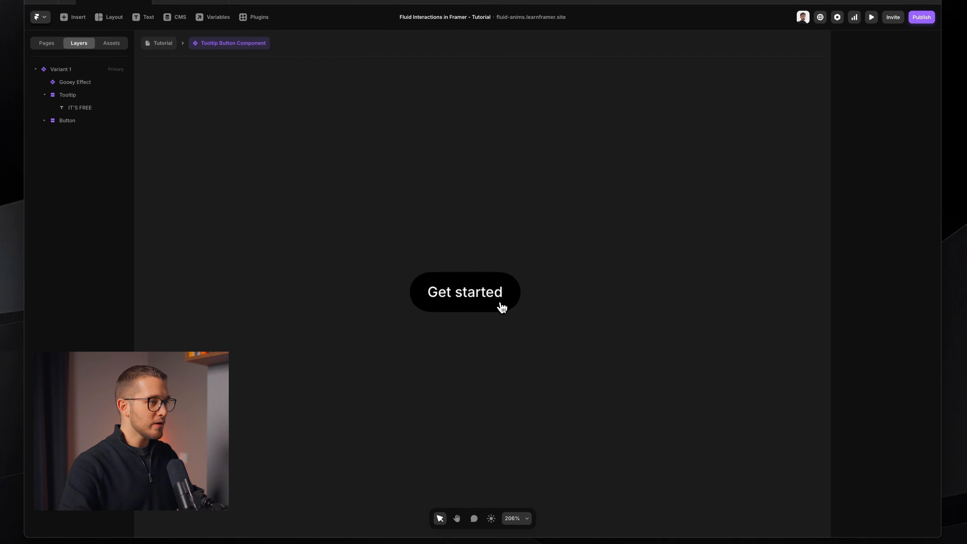
{"action": "scroll", "coordinate": [500, 304], "scroll_direction": "up", "scroll_amount": 3}
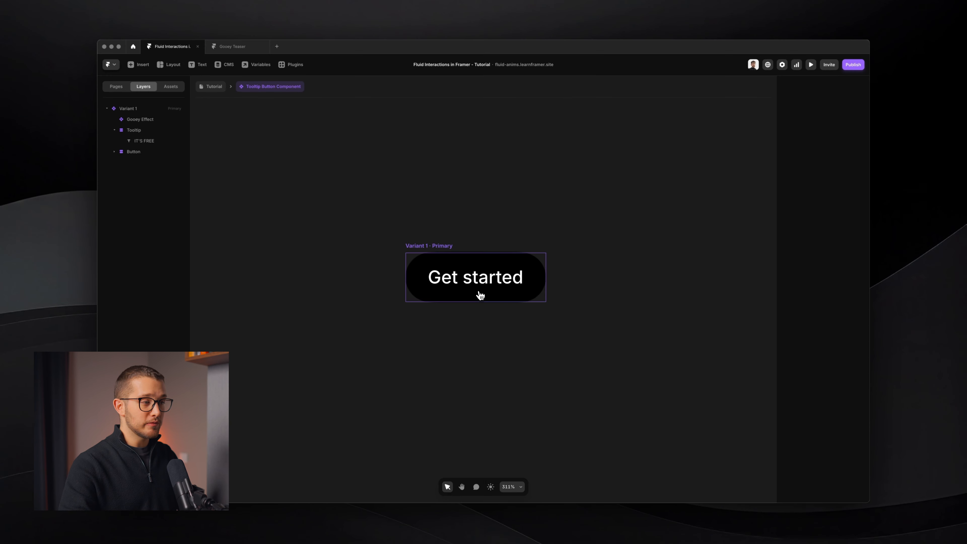
{"action": "left_click", "coordinate": [491, 485]}
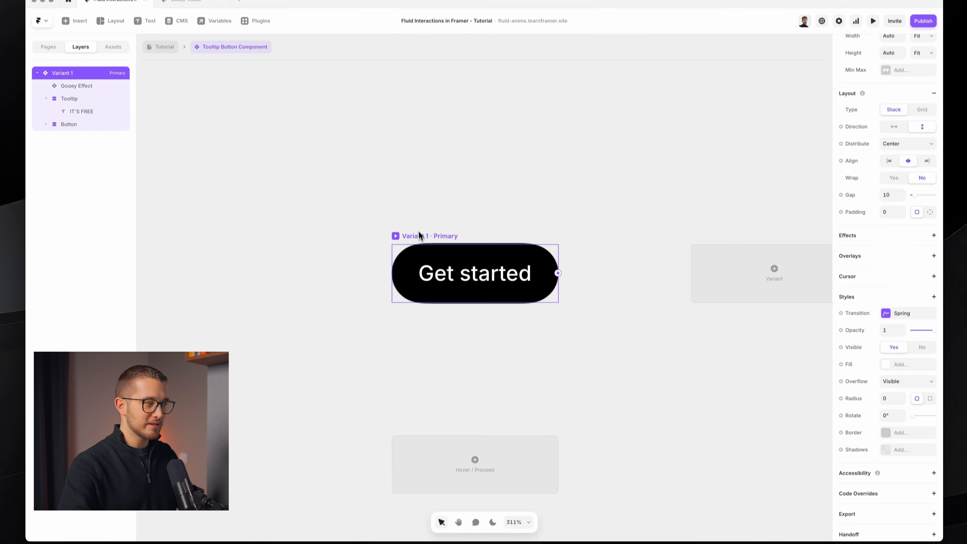
Step: Rename the component's primary variant to "Start"
{"action": "double_click", "coordinate": [420, 202]}
{"action": "key", "text": "shift"}
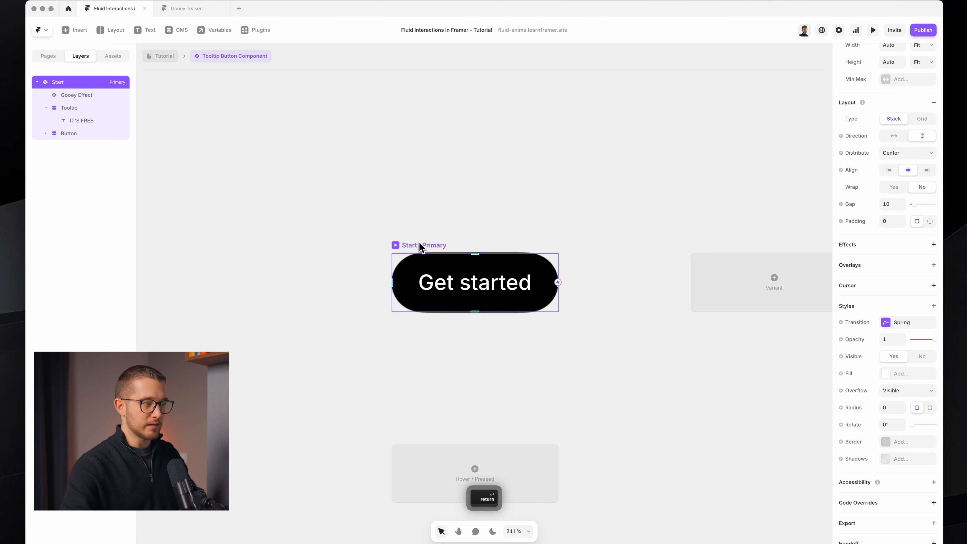
{"action": "key", "text": "shift+super+4"}
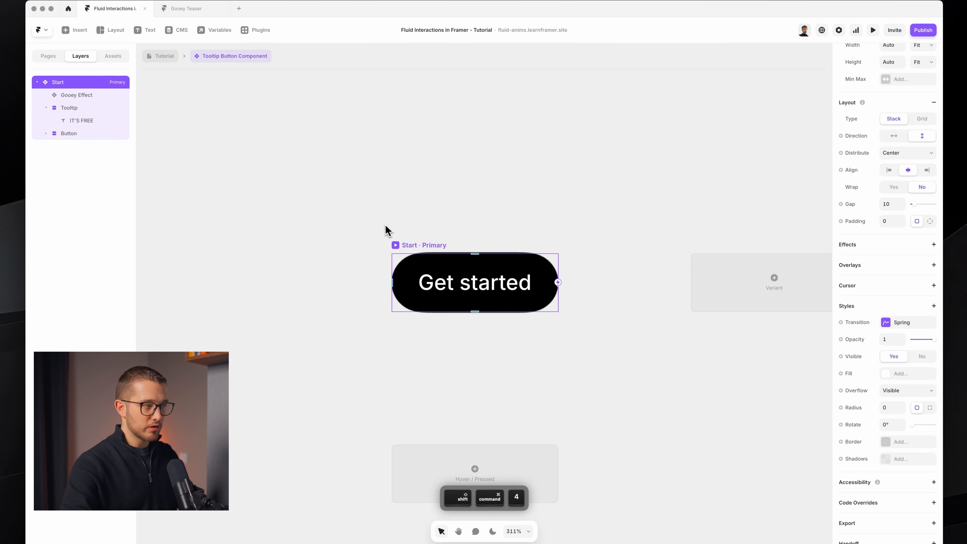
{"action": "left_click_drag", "start_coordinate": [378, 222], "coordinate": [574, 338]}
{"action": "key", "text": "Escape"}
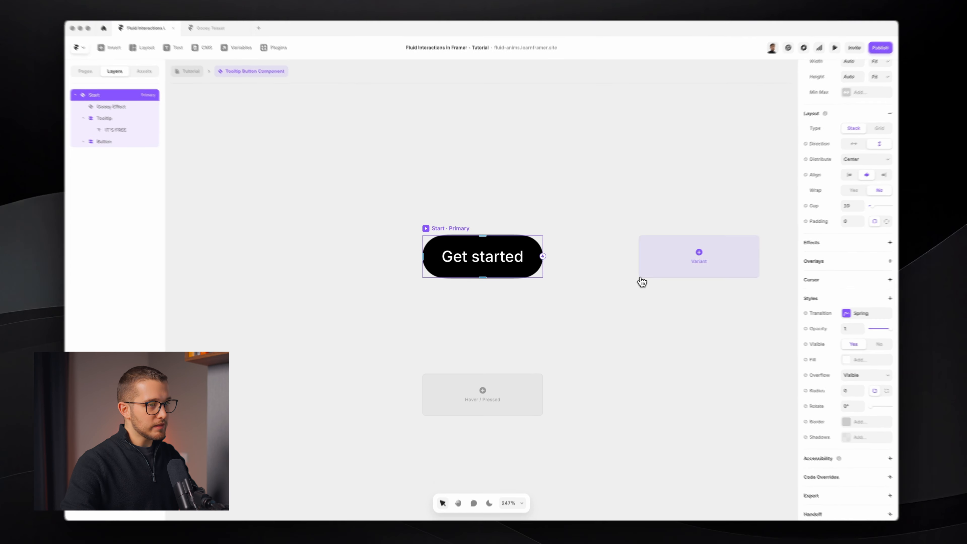
Step: Add a second variant to the tooltip button component
{"action": "left_click", "coordinate": [640, 280]}
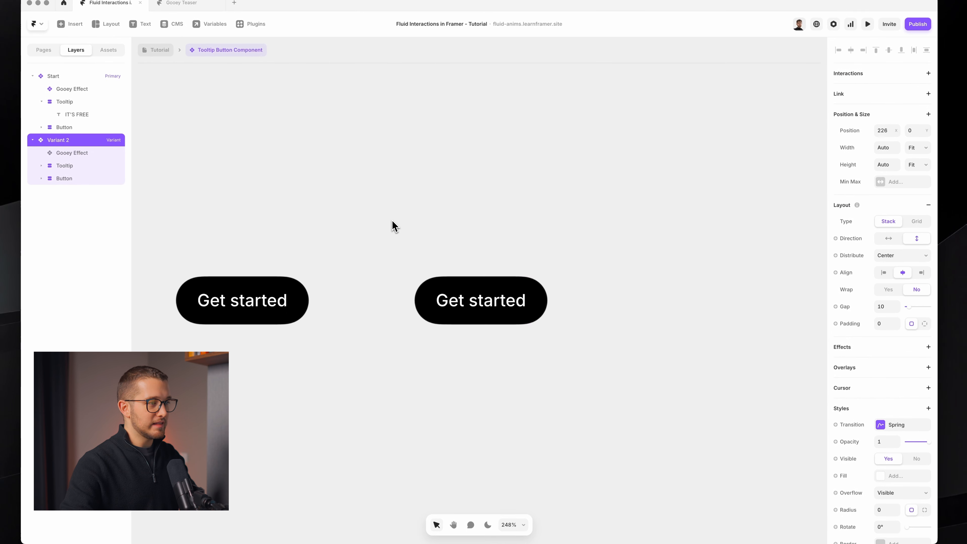
Step: Switch to the preview and examine the start, middle and end stages of the tooltip's hover animation
{"action": "key", "text": "super+Tab"}
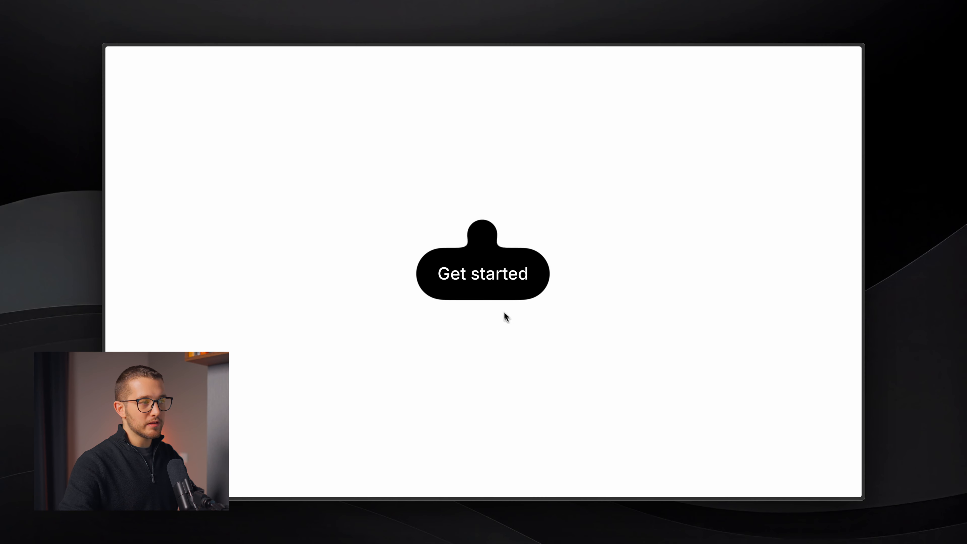
{"action": "key", "text": "super+shift+4"}
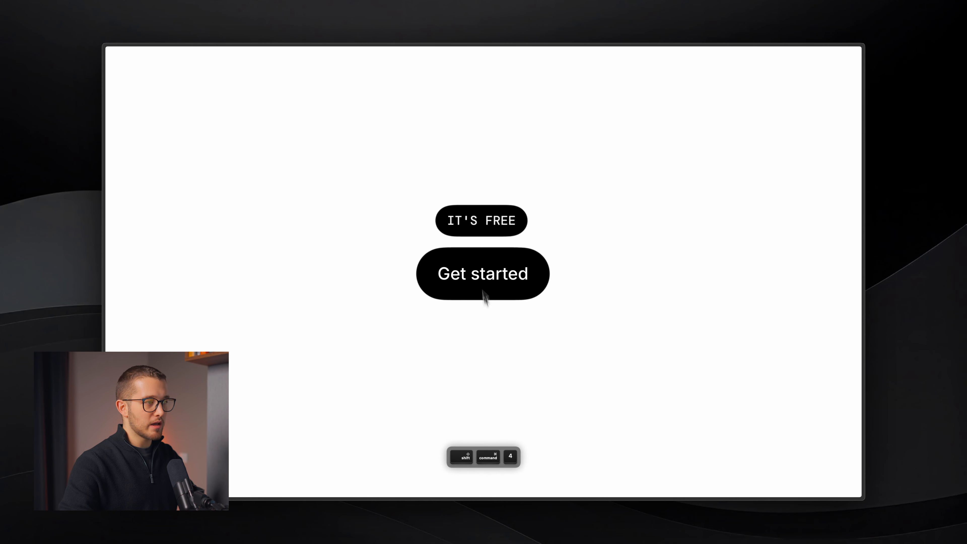
{"action": "key", "text": "Escape"}
{"action": "key", "text": "Escape"}
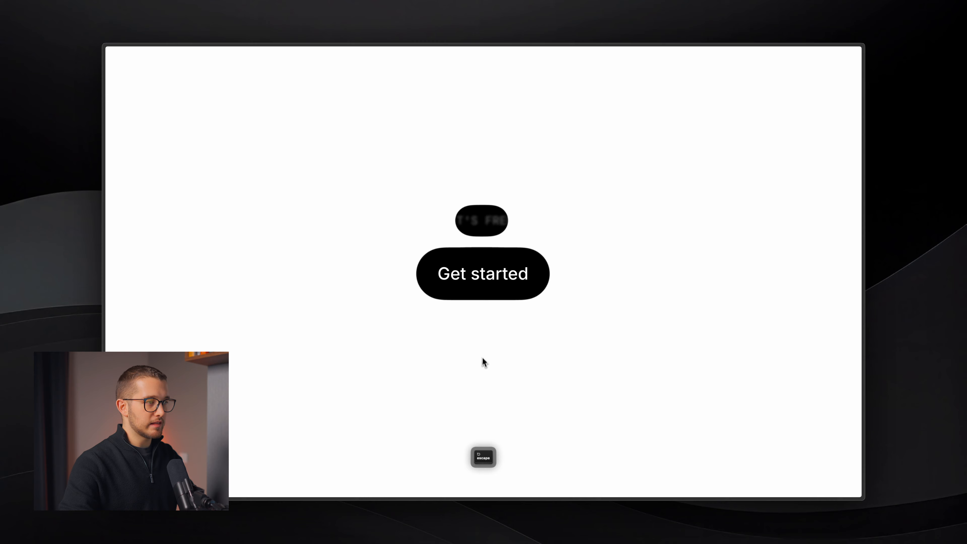
{"action": "key", "text": "Escape"}
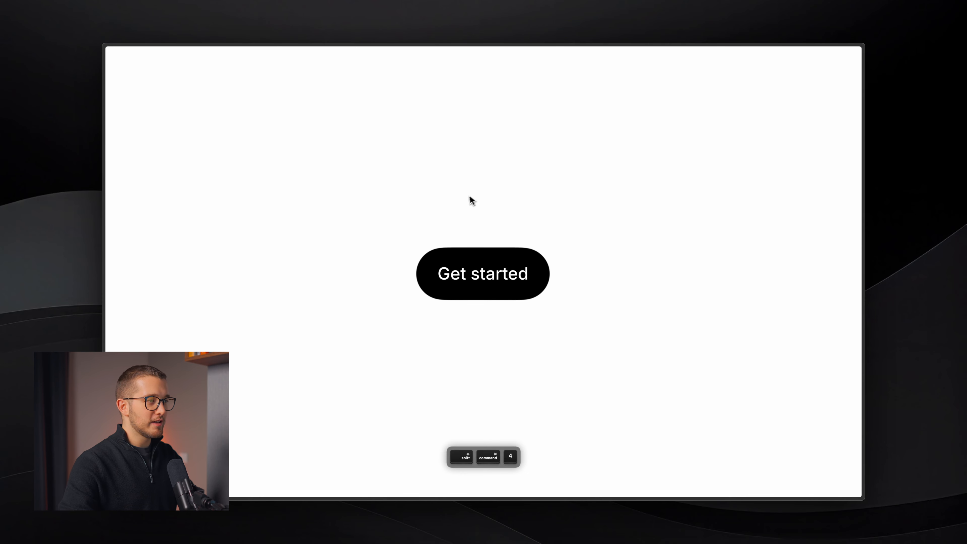
{"action": "left_click_drag", "start_coordinate": [466, 206], "coordinate": [496, 234]}
{"action": "key", "text": "space"}
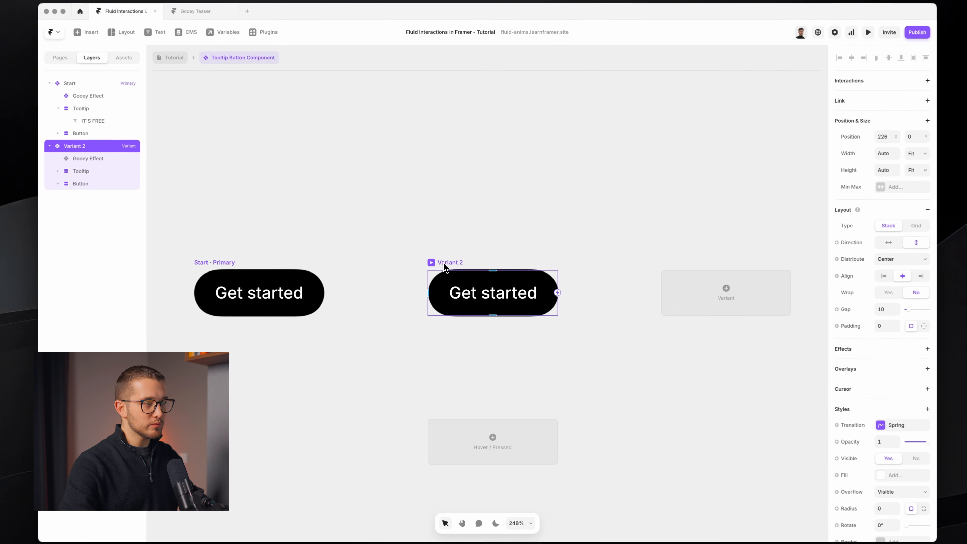
Step: Rename Variant 2 to "Mid →"
{"action": "key", "text": "super+r"}
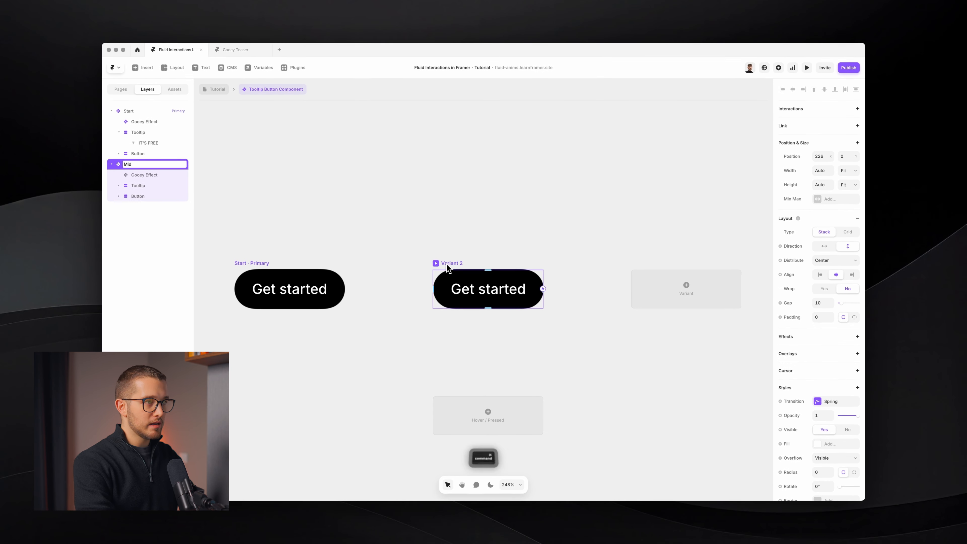
{"action": "key", "text": "ctrl+super+space"}
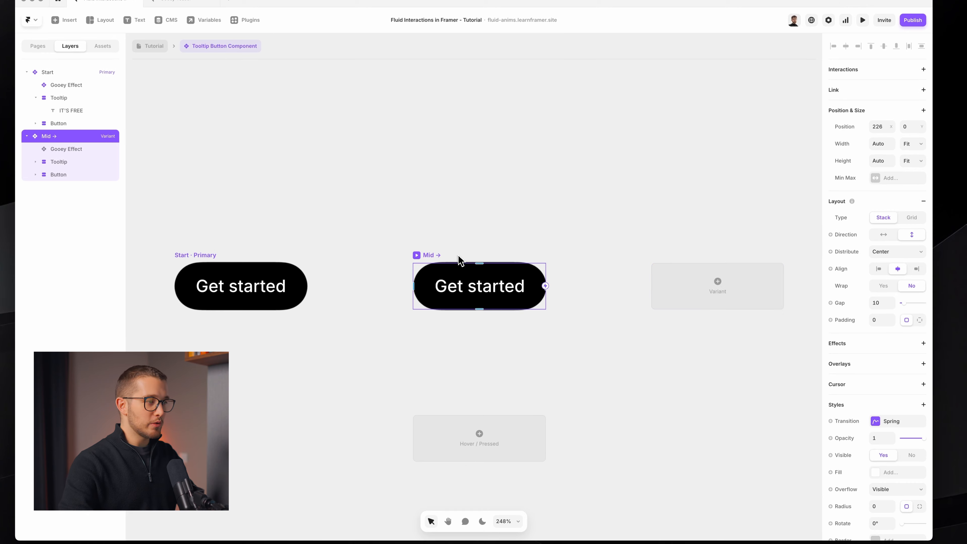
Step: Move the Tooltip in the "Mid →" variant up to a top offset of -42 and check its gap to the button
{"action": "left_click", "coordinate": [63, 161]}
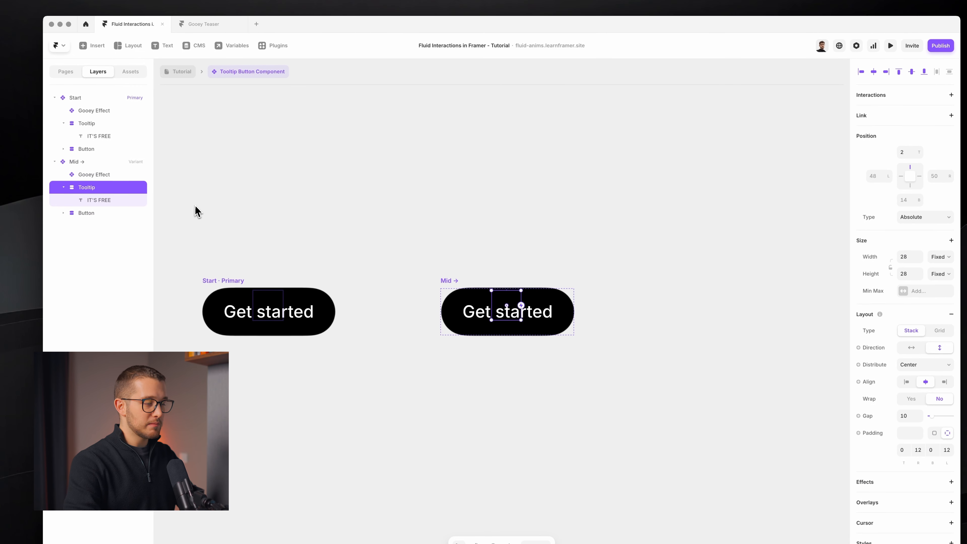
{"action": "key", "text": "shift+Up"}
{"action": "key", "text": "shift+Up"}
{"action": "key", "text": "shift+Down"}
{"action": "key", "text": "Up"}
{"action": "key", "text": "Up"}
{"action": "key", "text": "Up"}
{"action": "key", "text": "alt"}
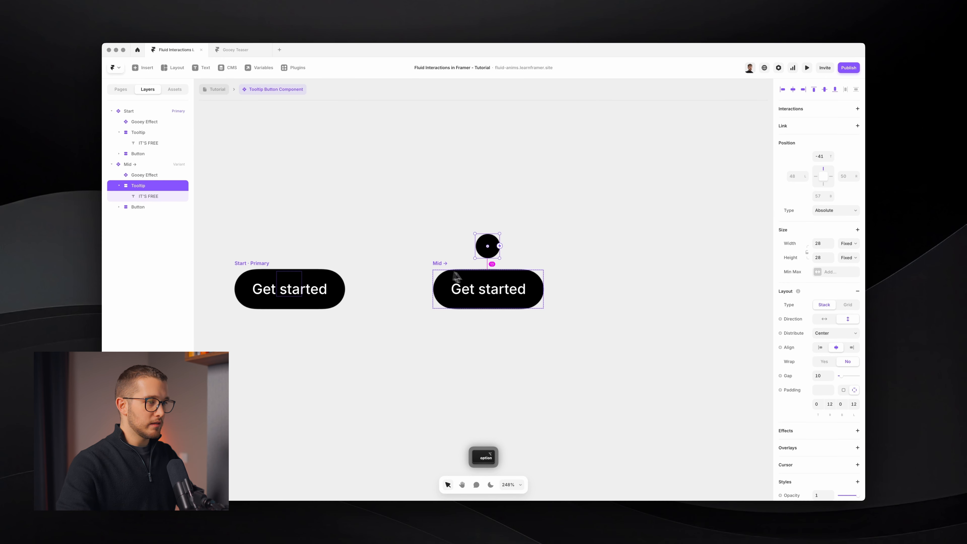
{"action": "key", "text": "alt+Up"}
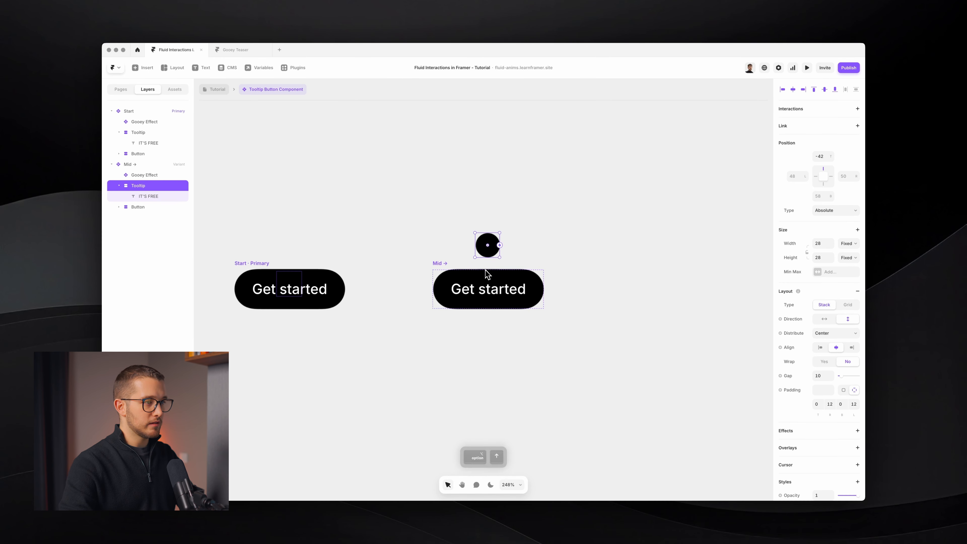
{"action": "scroll", "coordinate": [488, 282], "scroll_direction": "up", "scroll_amount": 3}
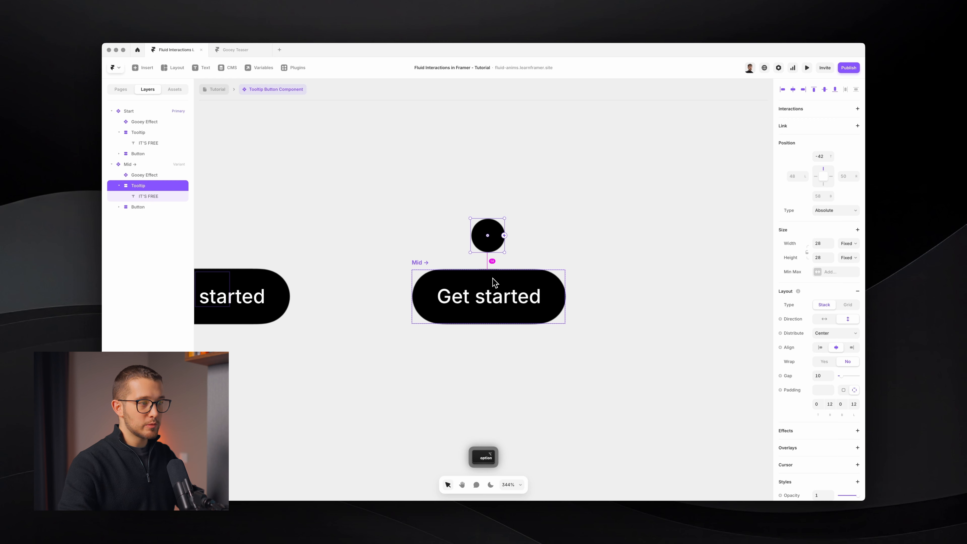
{"action": "scroll", "coordinate": [493, 277], "scroll_direction": "down", "scroll_amount": 4}
Step: Add a third variant based on "Mid →" and name it "End"
{"action": "left_click", "coordinate": [494, 275]}
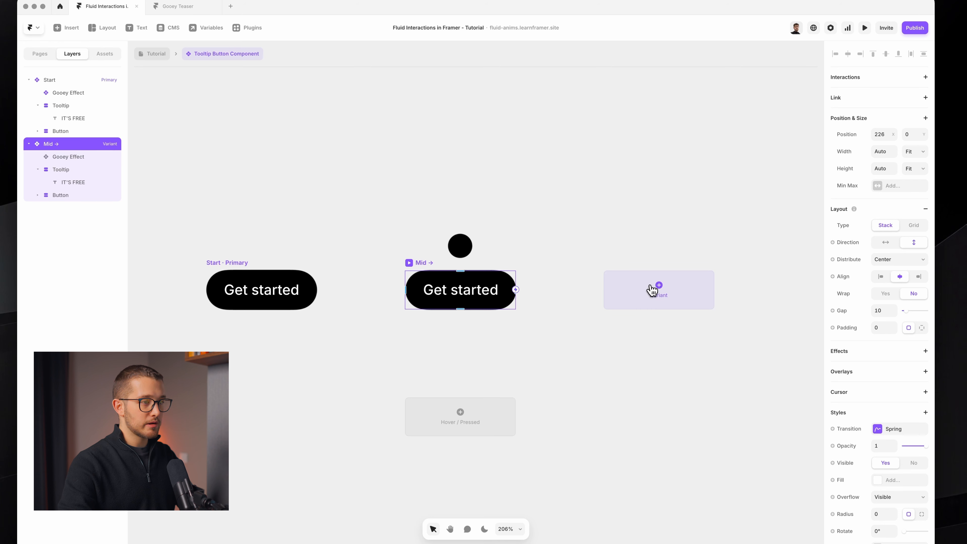
{"action": "left_click", "coordinate": [635, 304]}
{"action": "key", "text": "super+r"}
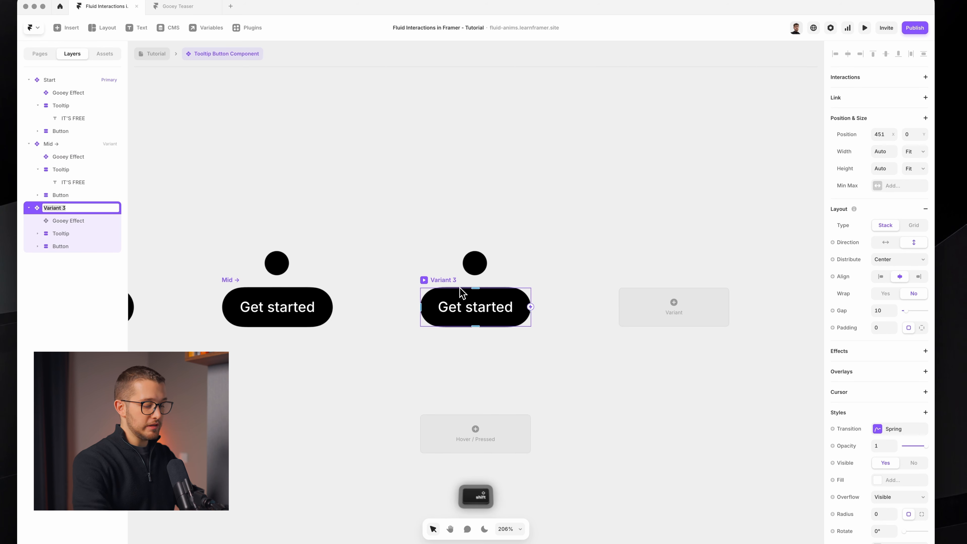
{"action": "key", "text": "Return"}
Step: Set the width of the Tooltip in the End variant to Fit
{"action": "scroll", "coordinate": [434, 240], "scroll_direction": "up", "scroll_amount": 3}
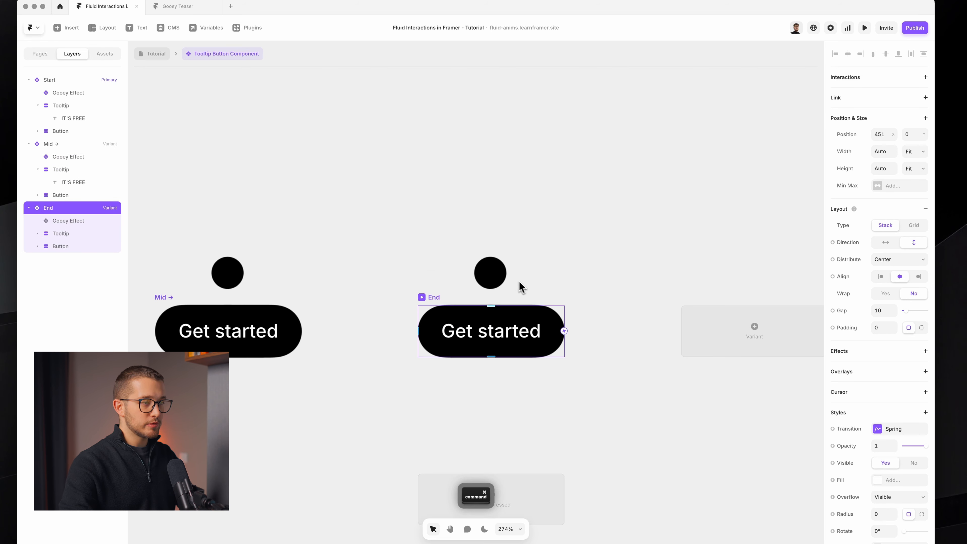
{"action": "left_click", "coordinate": [506, 278], "text": "super"}
{"action": "left_click", "coordinate": [502, 269]}
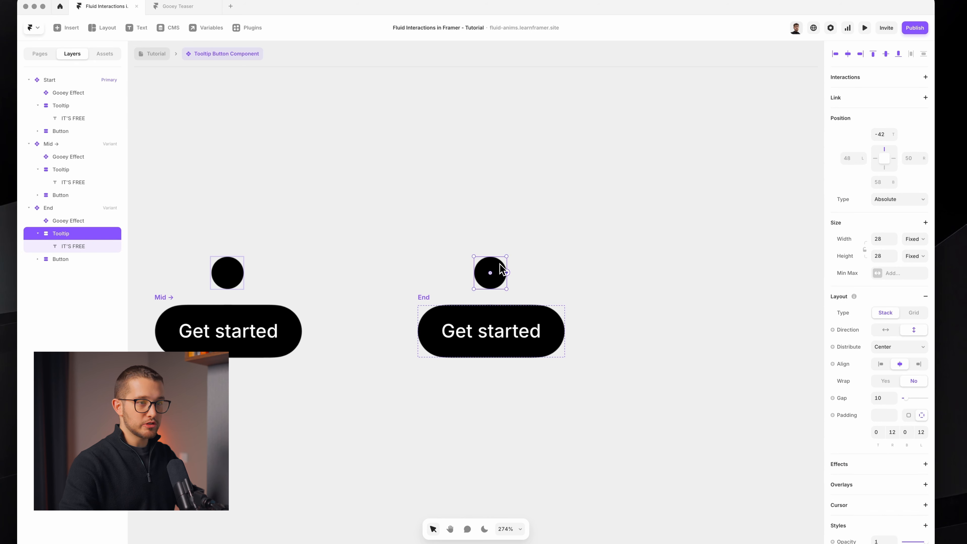
{"action": "left_click", "coordinate": [914, 239]}
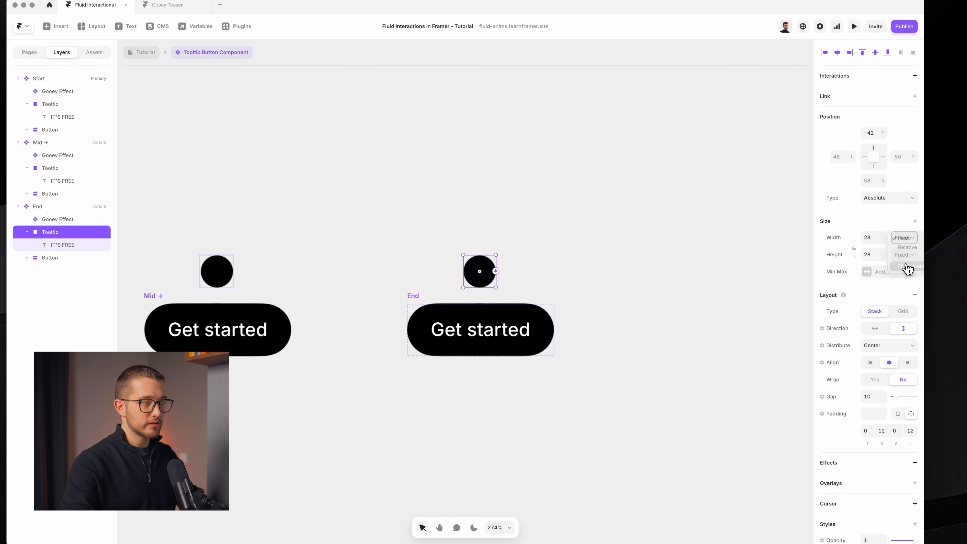
{"action": "left_click", "coordinate": [906, 266]}
Step: Set the "IT'S FREE" text in the End variant's tooltip to opacity 1 and blur 0
{"action": "left_click", "coordinate": [485, 277], "text": "super"}
{"action": "left_click", "coordinate": [875, 325]}
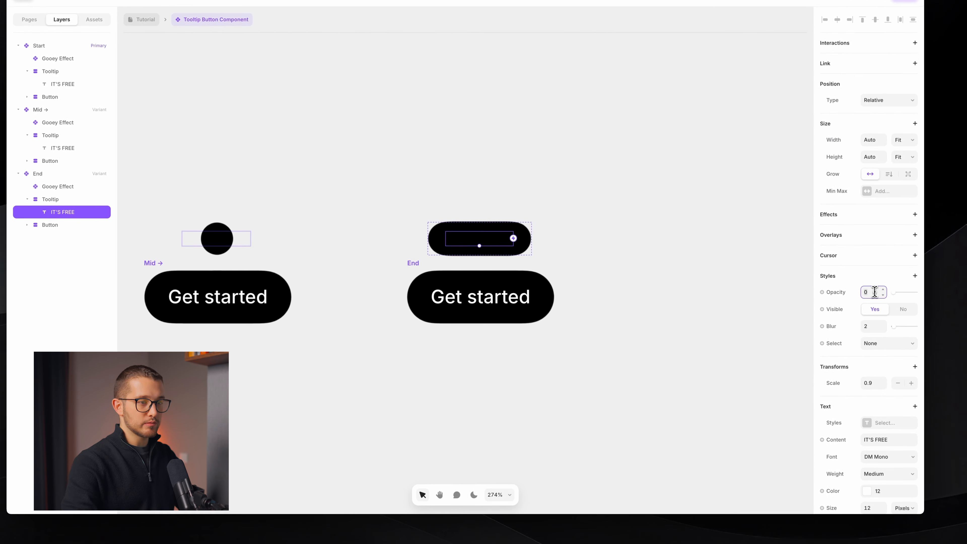
{"action": "type", "text": "1"}
{"action": "key", "text": "Return"}
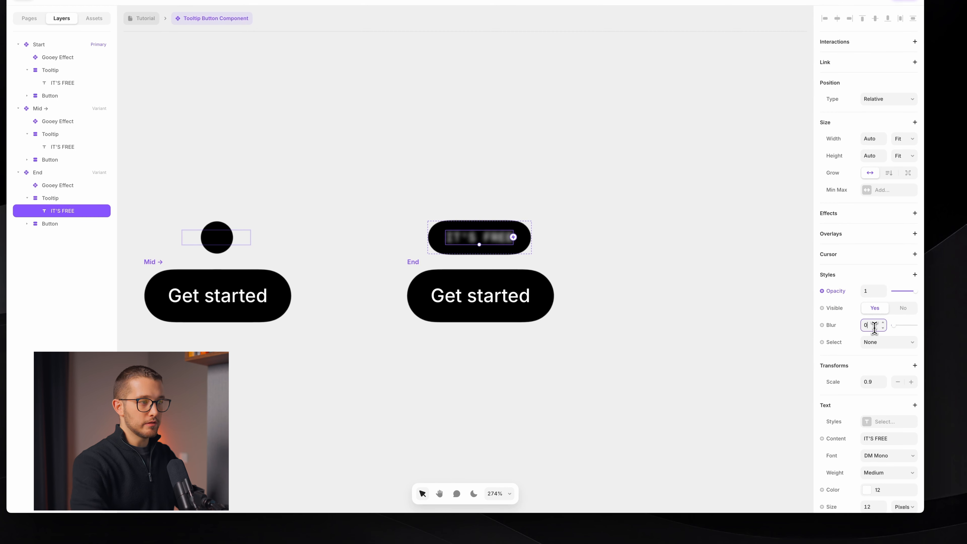
{"action": "left_click", "coordinate": [875, 327]}
{"action": "type", "text": "0"}
{"action": "key", "text": "Return"}
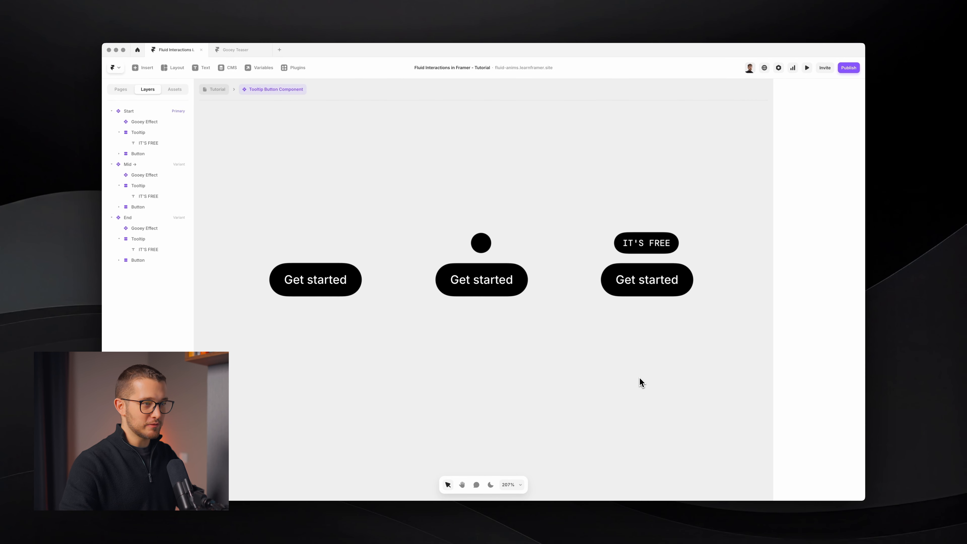
Step: Preview the button component and go over its Start and "Mid →" variants
{"action": "key", "text": "super+p"}
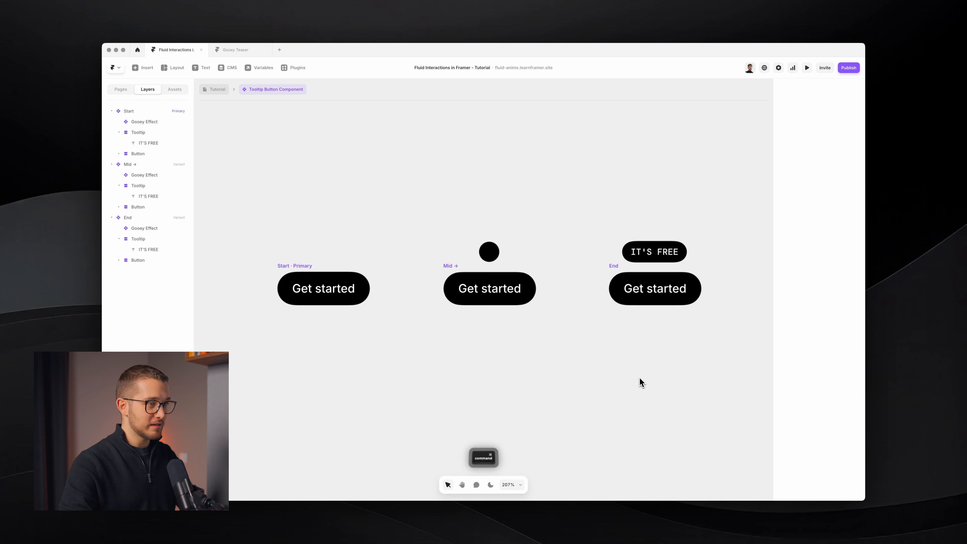
{"action": "mouse_move", "coordinate": [507, 277]}
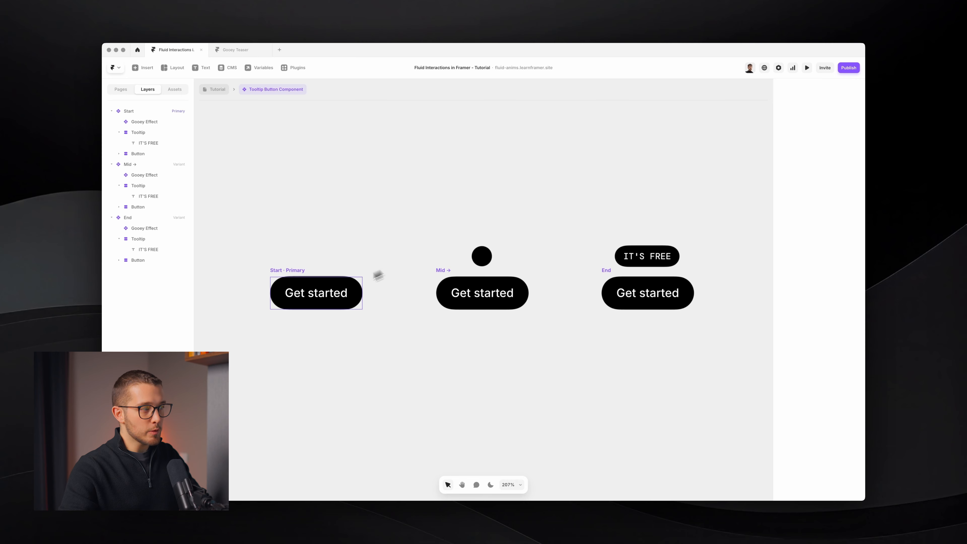
{"action": "left_click", "coordinate": [292, 275]}
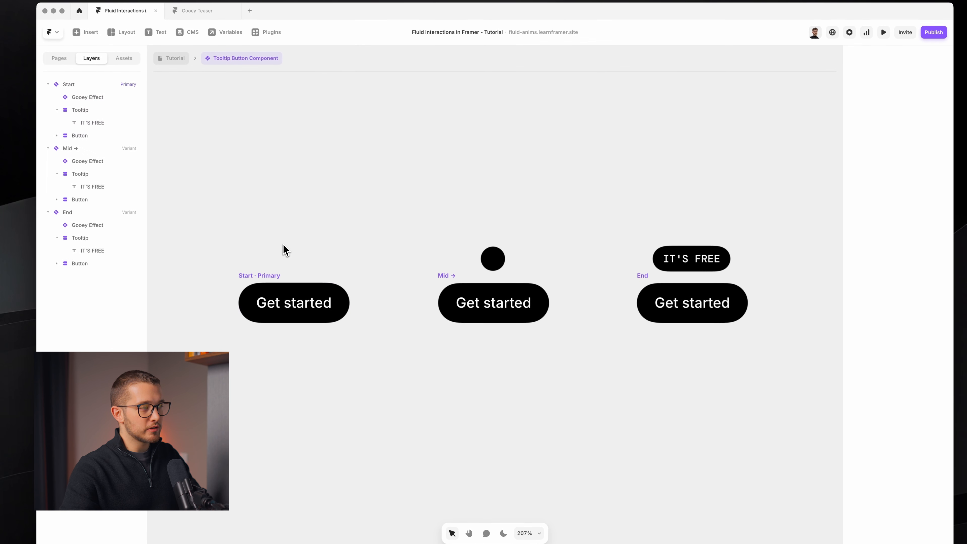
{"action": "left_click", "coordinate": [443, 276]}
Step: Connect the Start variant to the "Mid →" variant with an interaction triggered on Mouse Enter
{"action": "left_click", "coordinate": [282, 275]}
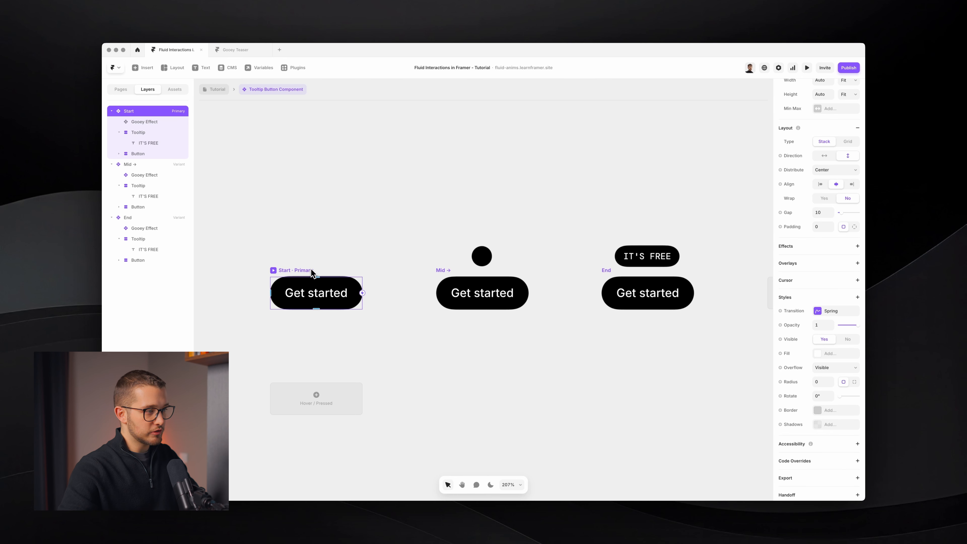
{"action": "left_click_drag", "start_coordinate": [360, 296], "coordinate": [446, 274]}
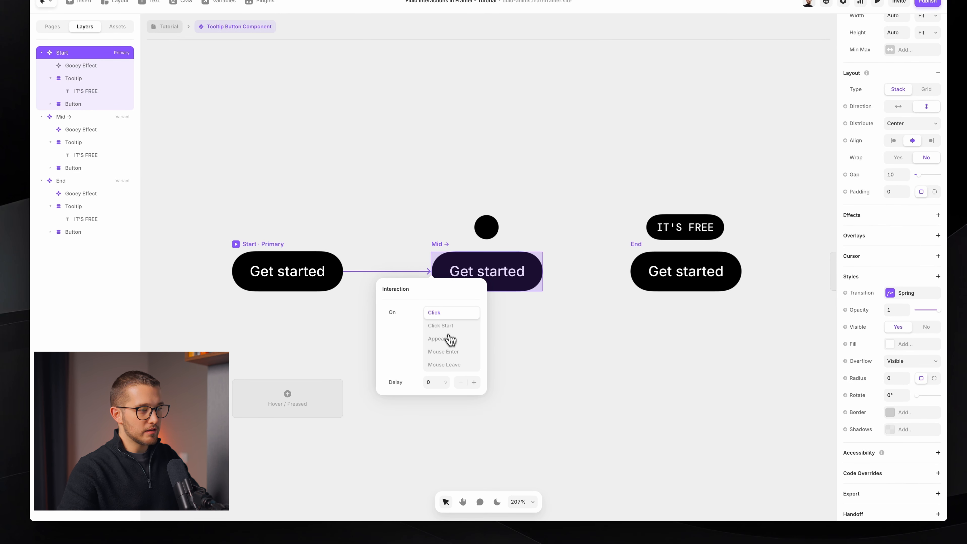
{"action": "left_click", "coordinate": [510, 366]}
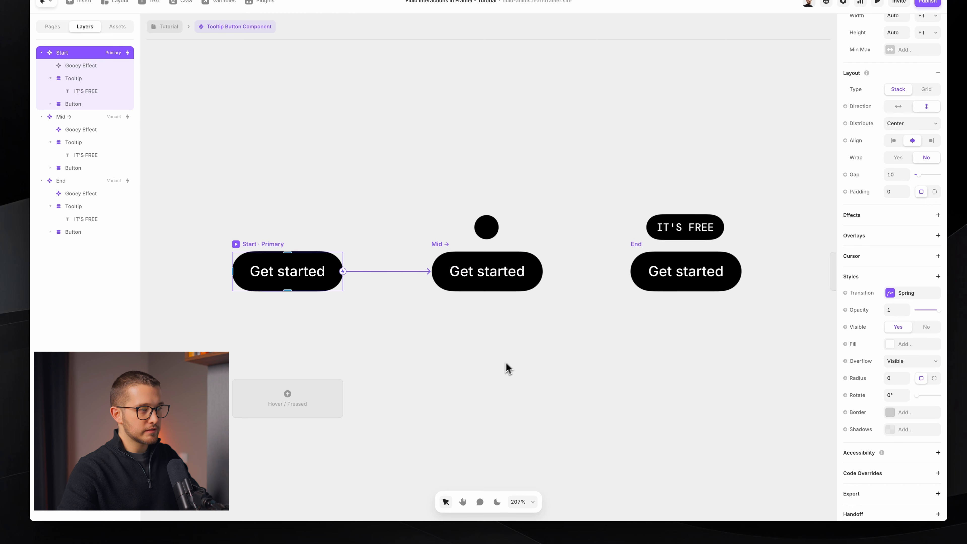
Step: Preview the component, hover the button to test the change to "Mid →", and reload to replay it
{"action": "key", "text": "super+p"}
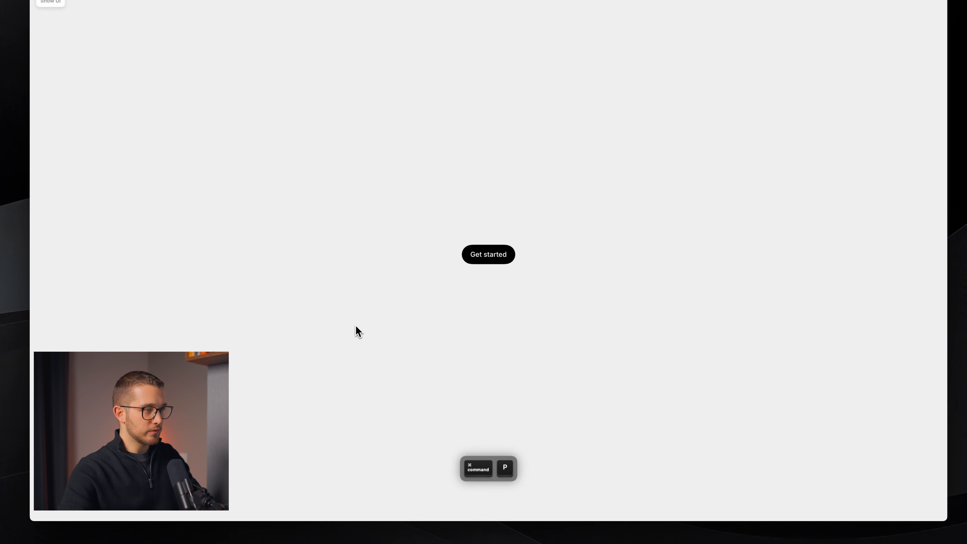
{"action": "mouse_move", "coordinate": [496, 283]}
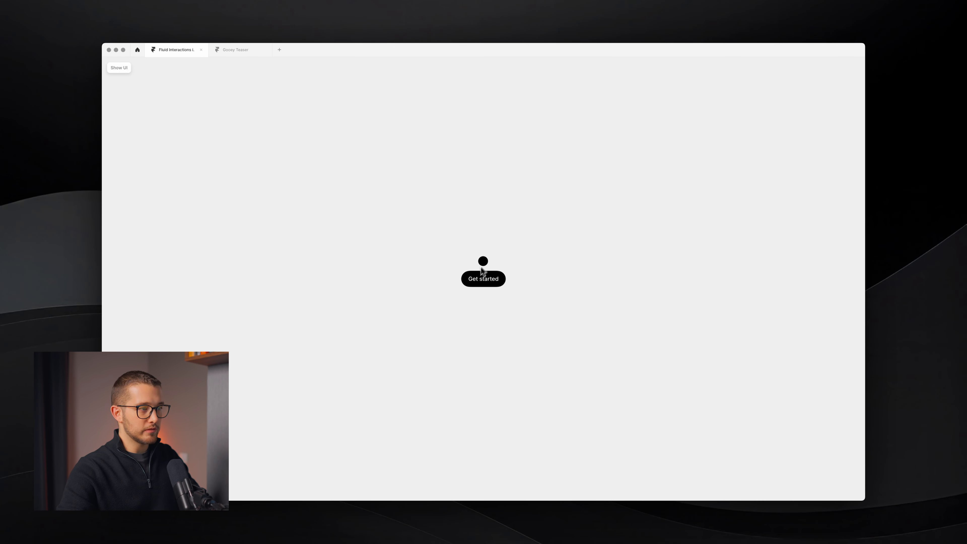
{"action": "key", "text": "super+r"}
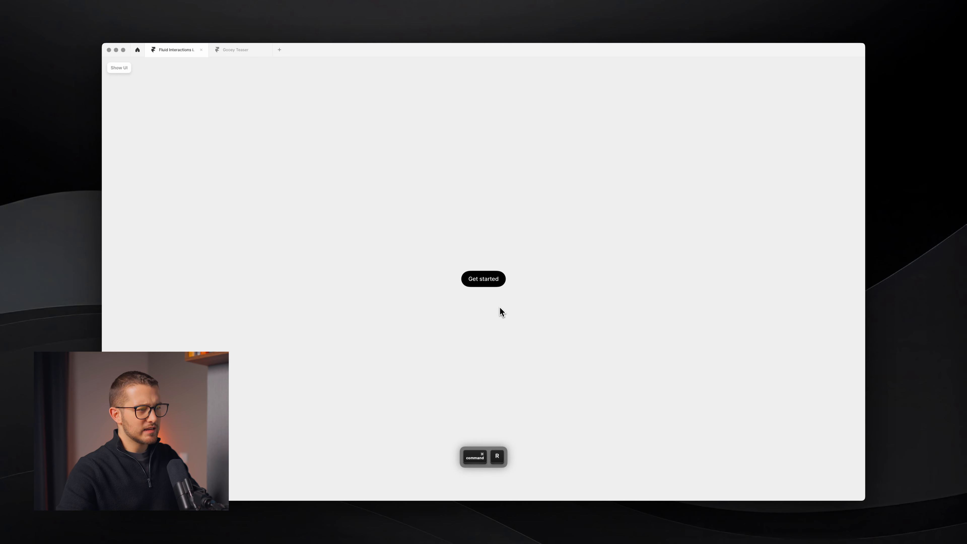
{"action": "mouse_move", "coordinate": [496, 284]}
{"action": "key", "text": "Escape"}
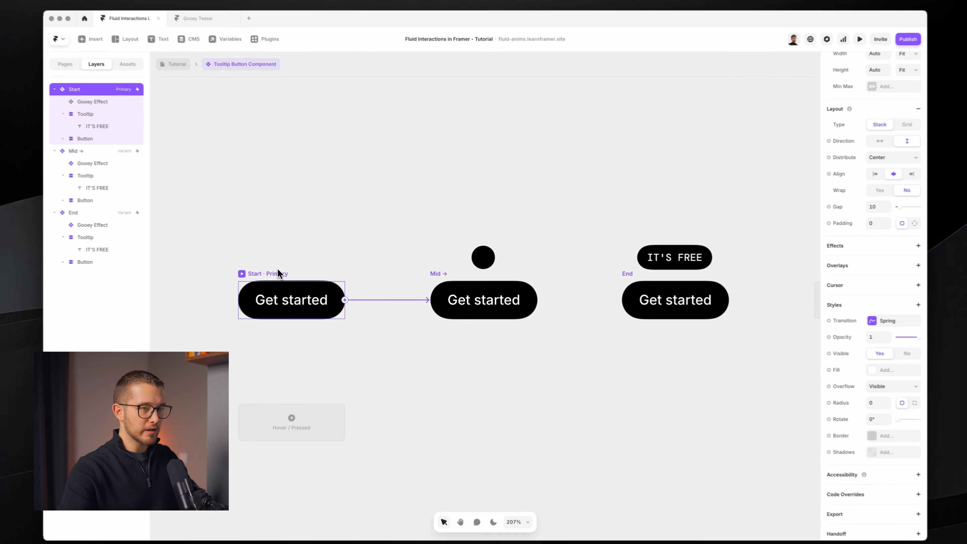
Step: Examine the time and bounce settings of the Start variant's Spring transition
{"action": "left_click", "coordinate": [885, 320]}
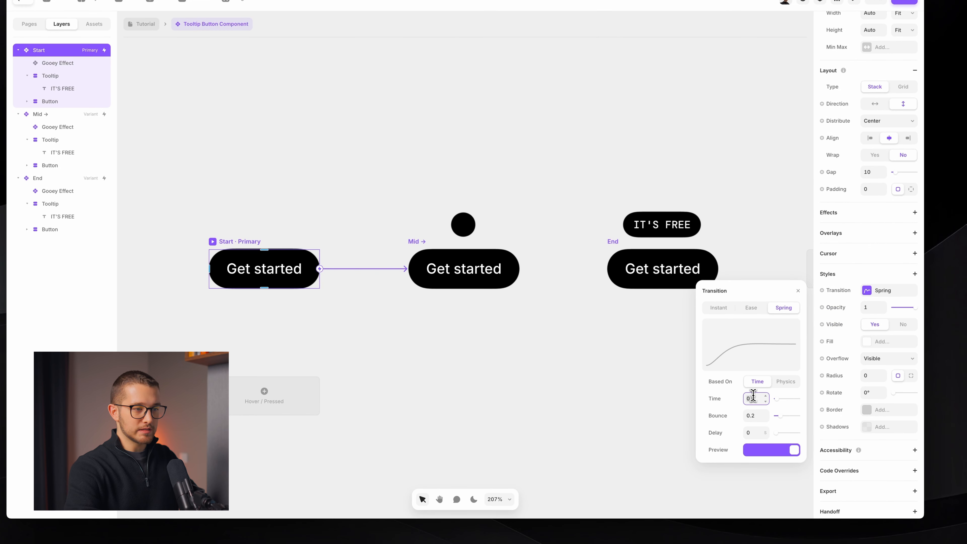
{"action": "left_click", "coordinate": [868, 294]}
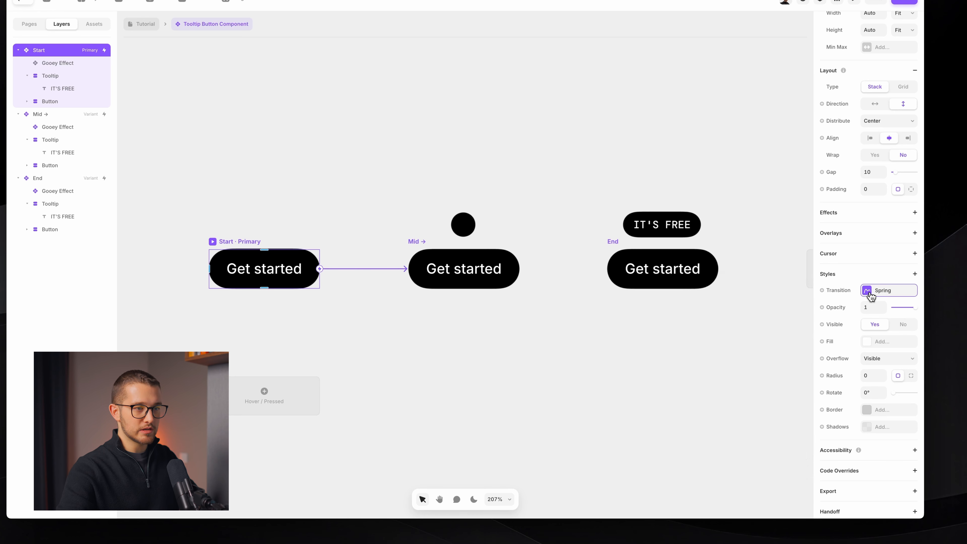
{"action": "left_click", "coordinate": [868, 295]}
{"action": "left_click", "coordinate": [643, 411]}
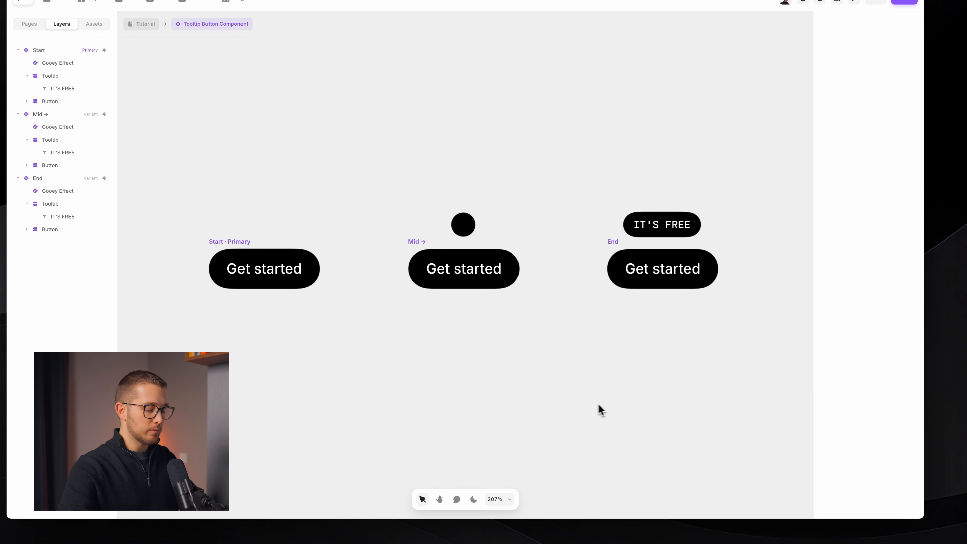
Step: Replay the button's hover transition in the preview, reloading it to compare the motion again
{"action": "key", "text": "super+p"}
{"action": "mouse_move", "coordinate": [475, 254]}
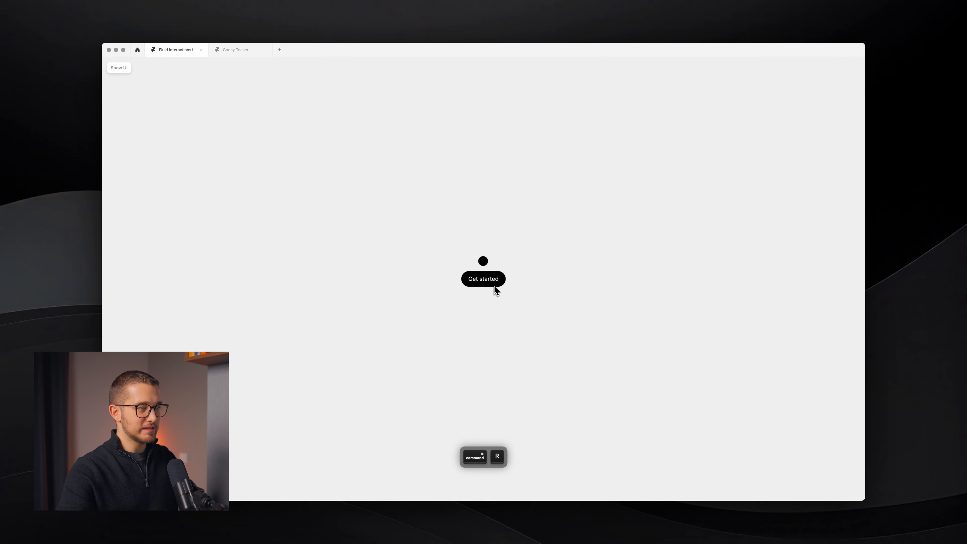
{"action": "key", "text": "super+r"}
{"action": "key", "text": "super+r"}
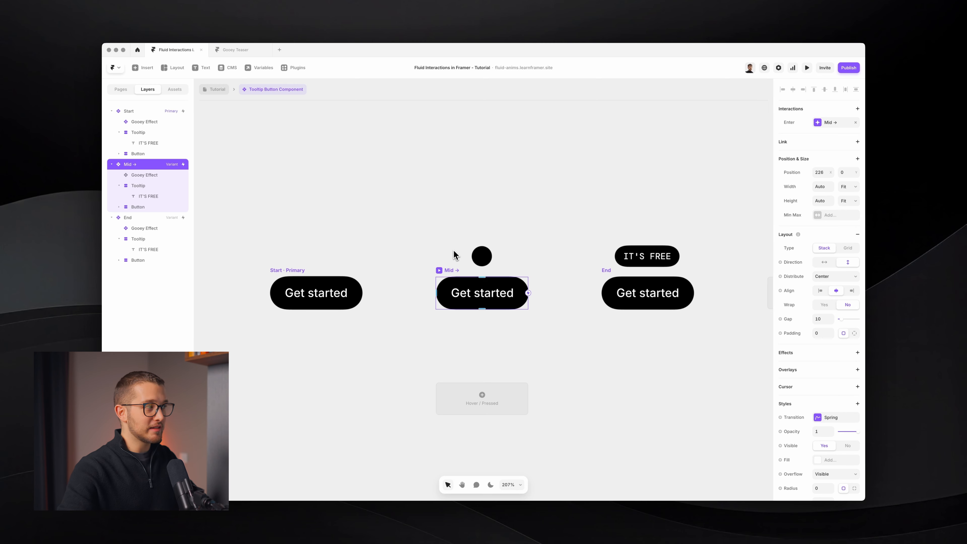
{"action": "key", "text": "super+shift+4"}
{"action": "left_click_drag", "start_coordinate": [428, 257], "coordinate": [522, 315]}
{"action": "key", "text": "Escape"}
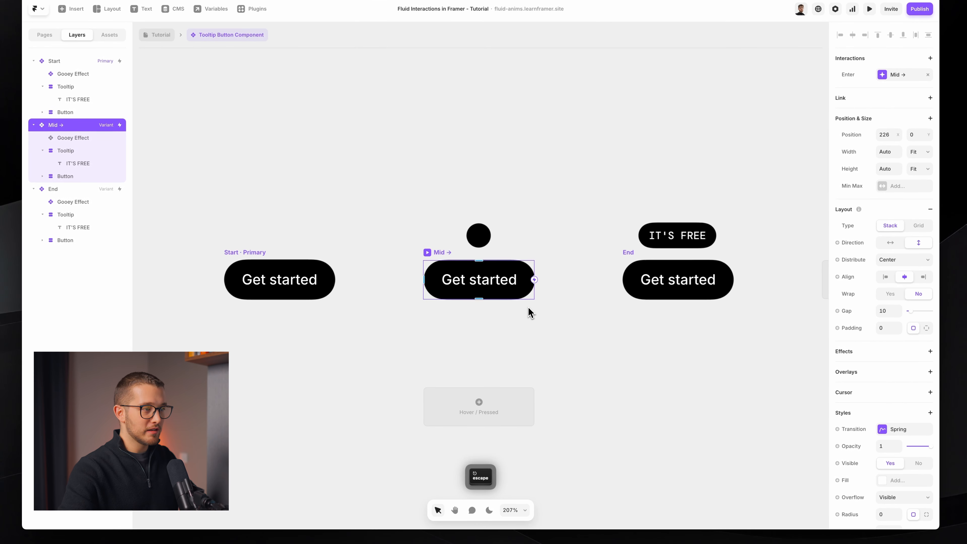
Step: Connect the "Mid →" variant to the End variant with an interaction triggered on Appear
{"action": "left_click_drag", "start_coordinate": [572, 246], "coordinate": [643, 278]}
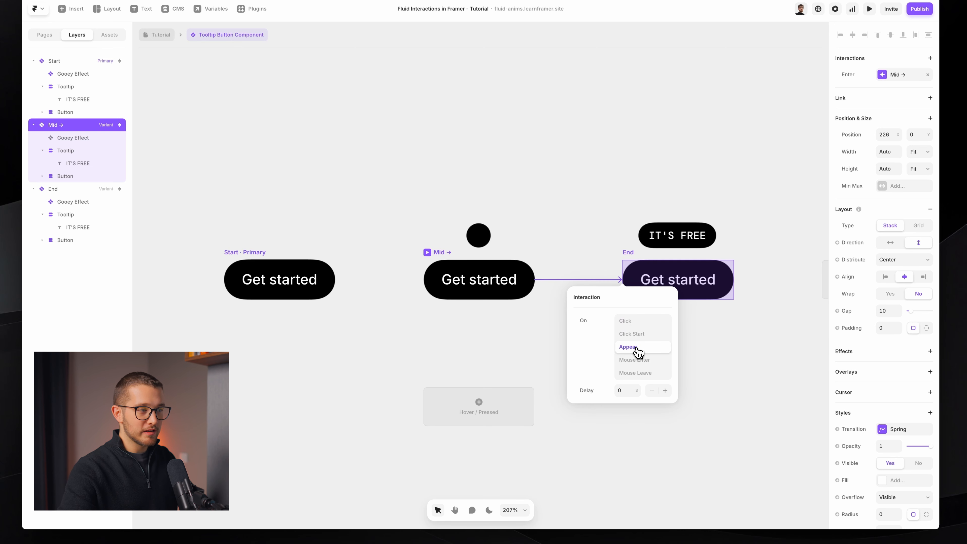
{"action": "key", "text": "super+shift+4"}
{"action": "left_click_drag", "start_coordinate": [406, 222], "coordinate": [704, 372]}
{"action": "key", "text": "space"}
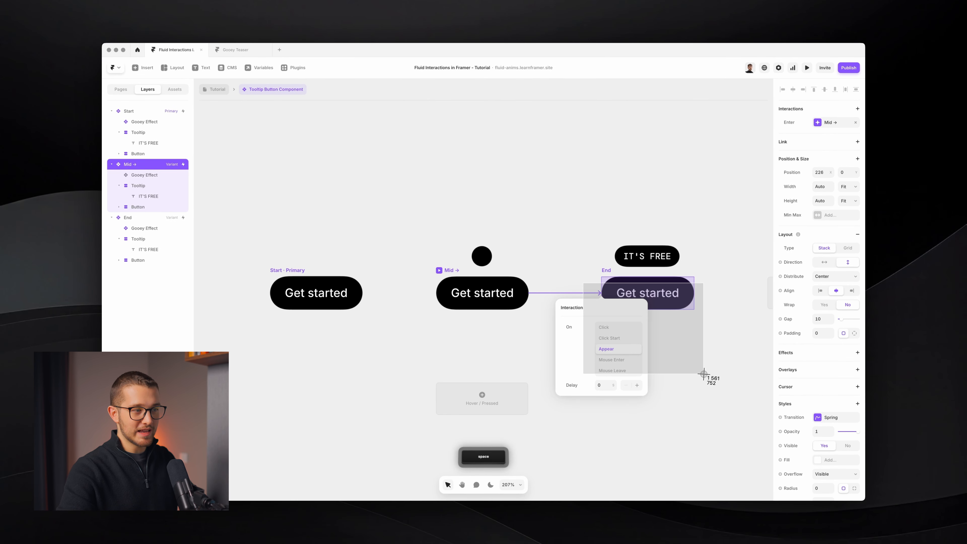
{"action": "key", "text": "Escape"}
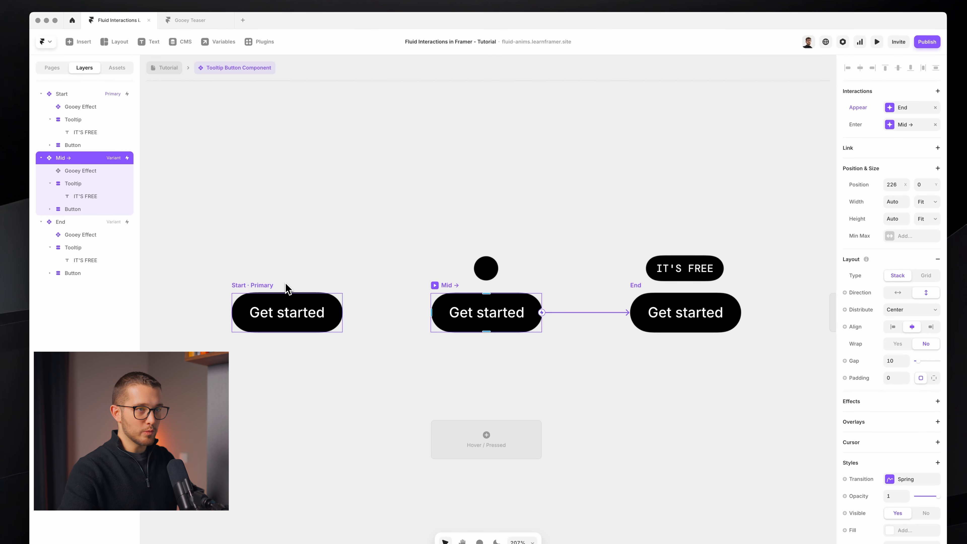
Step: Examine the Mouse Enter interaction of the Start variant
{"action": "left_click", "coordinate": [286, 288]}
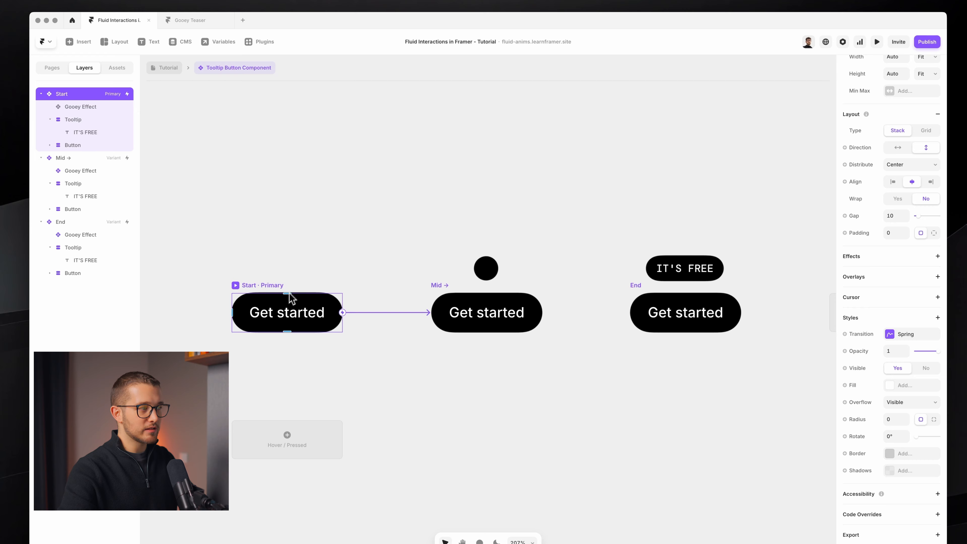
{"action": "scroll", "coordinate": [913, 151], "scroll_direction": "up", "scroll_amount": 4}
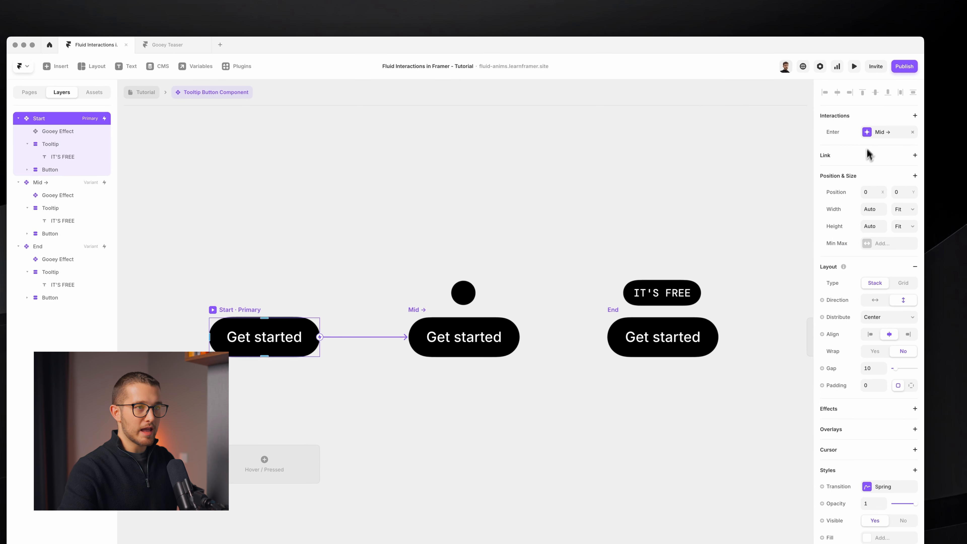
{"action": "left_click", "coordinate": [879, 138]}
{"action": "left_click", "coordinate": [880, 138]}
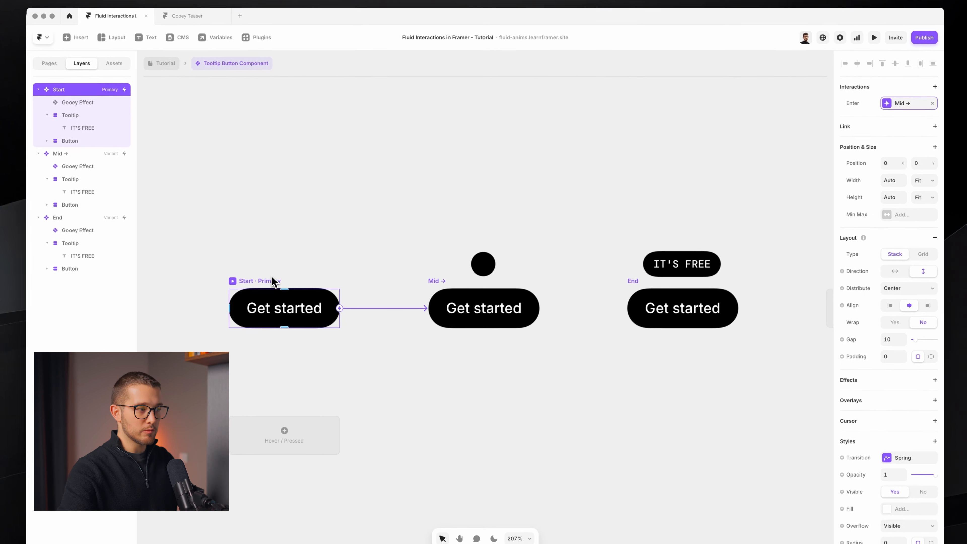
Step: Remove the inherited Mouse Enter interaction from the "Mid →" and End variants
{"action": "left_click", "coordinate": [434, 279]}
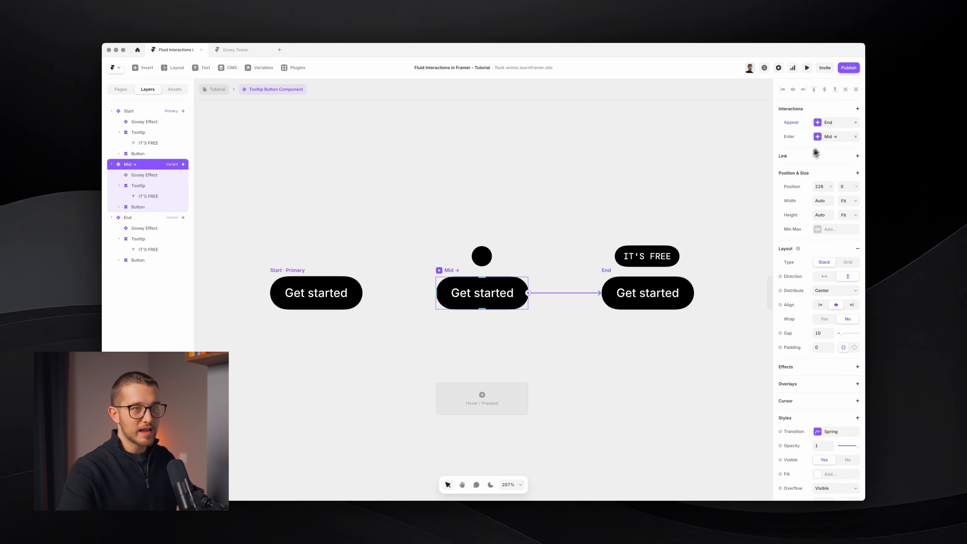
{"action": "left_click", "coordinate": [635, 278]}
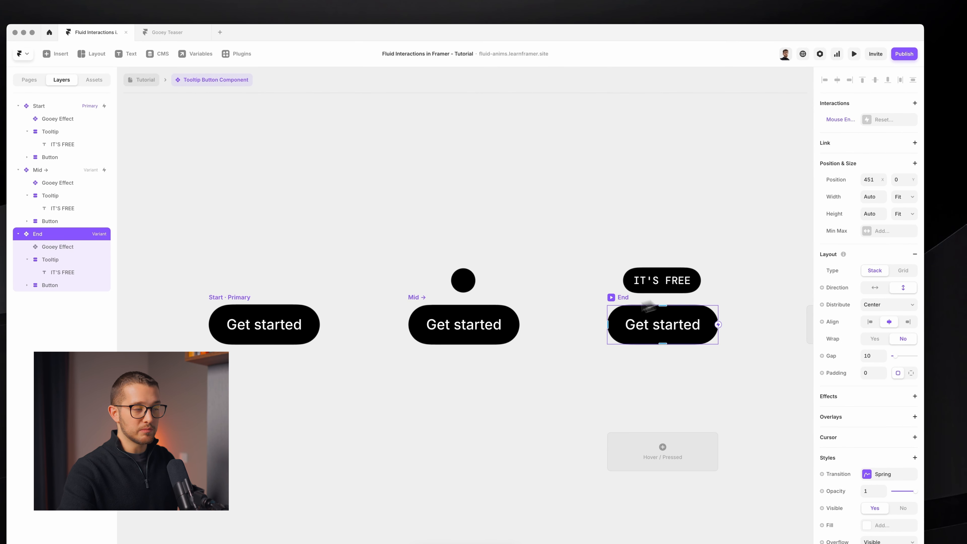
{"action": "left_click", "coordinate": [329, 304]}
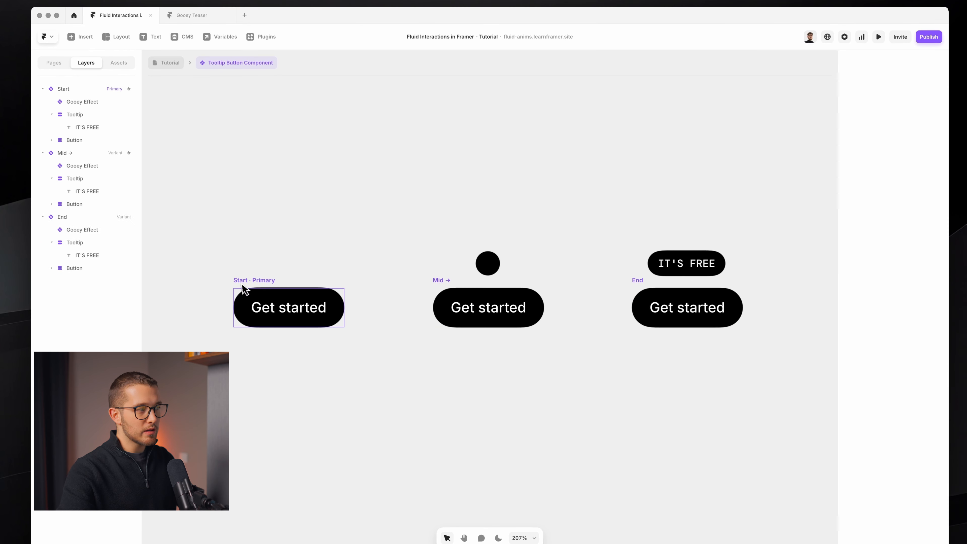
Step: Check the Set Variant settings of Start's Mouse Enter interaction and the interactions on the "Mid →" variant
{"action": "left_click", "coordinate": [244, 290]}
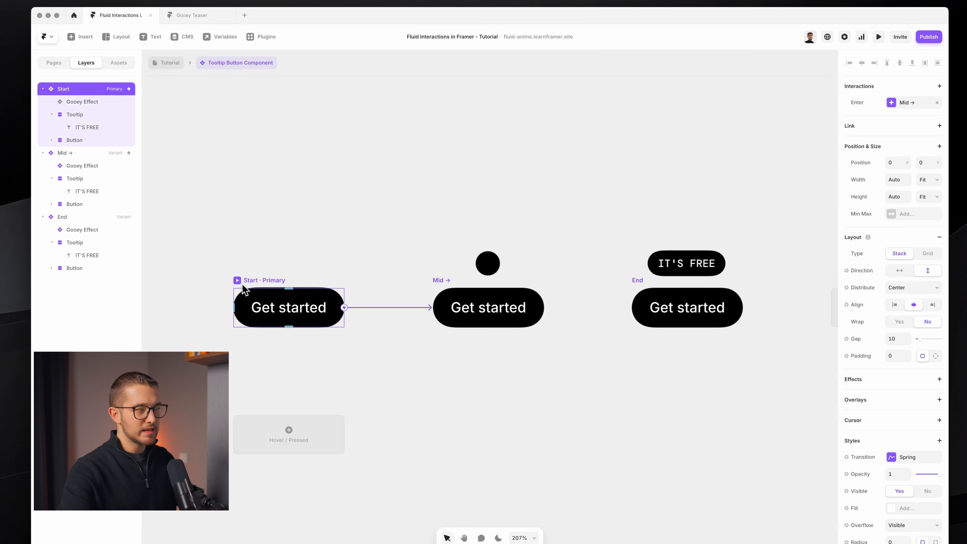
{"action": "left_click", "coordinate": [893, 103]}
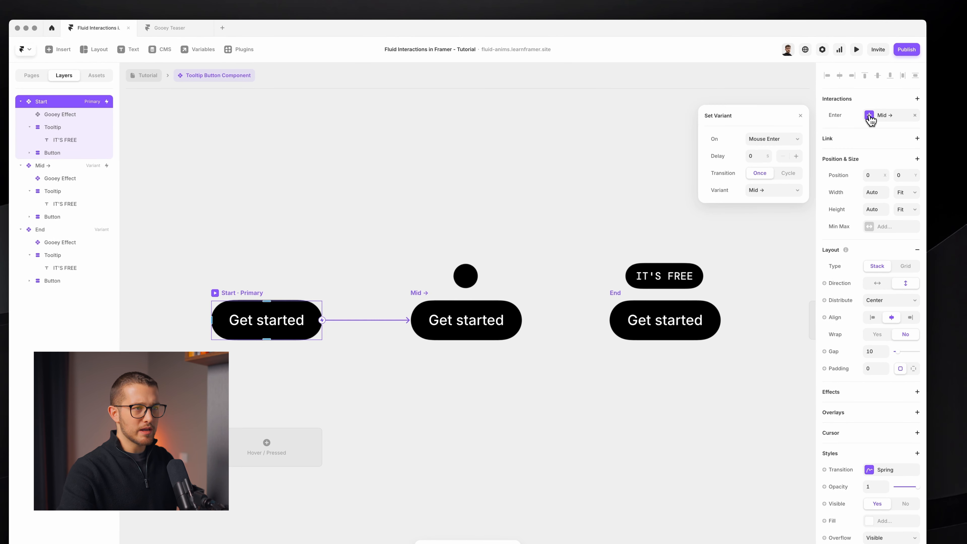
{"action": "left_click", "coordinate": [869, 116]}
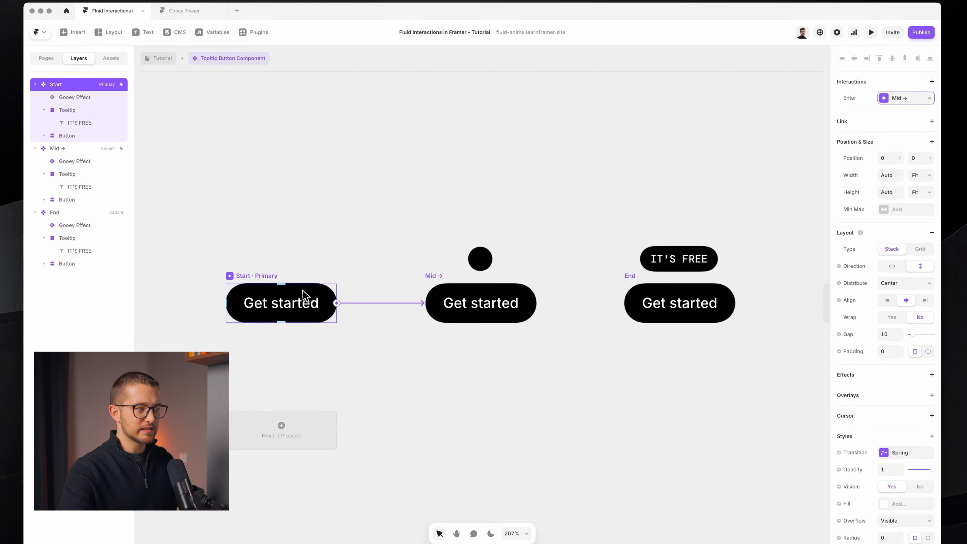
{"action": "left_click", "coordinate": [469, 291]}
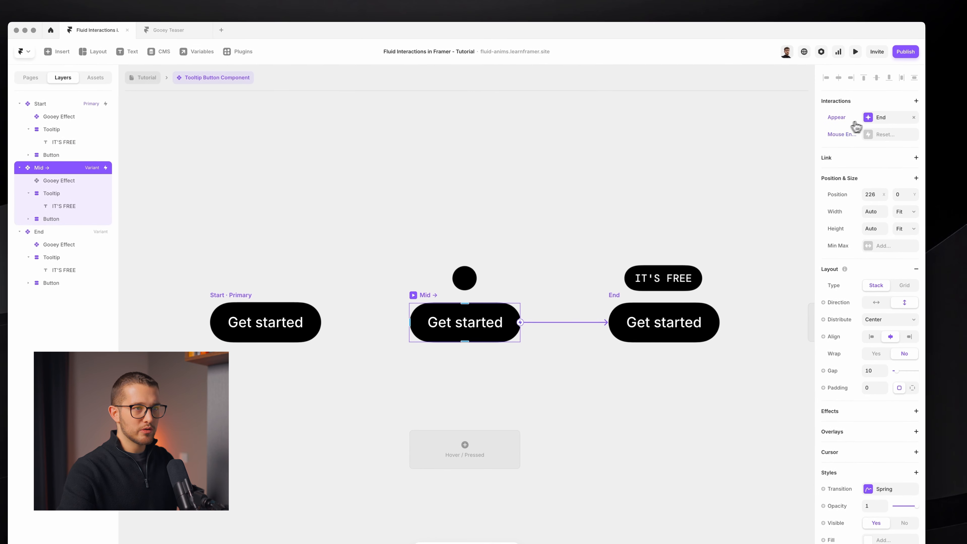
Step: Check the interactions assigned to the "Mid →", End and Start variants
{"action": "left_click", "coordinate": [885, 100]}
{"action": "left_click", "coordinate": [867, 123]}
{"action": "left_click", "coordinate": [648, 307]}
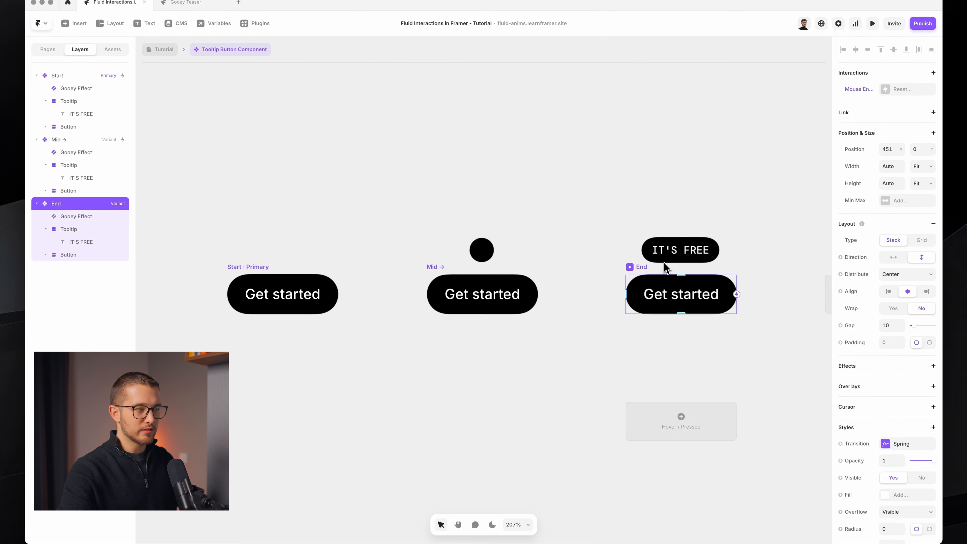
{"action": "left_click", "coordinate": [315, 275]}
{"action": "left_click", "coordinate": [232, 266]}
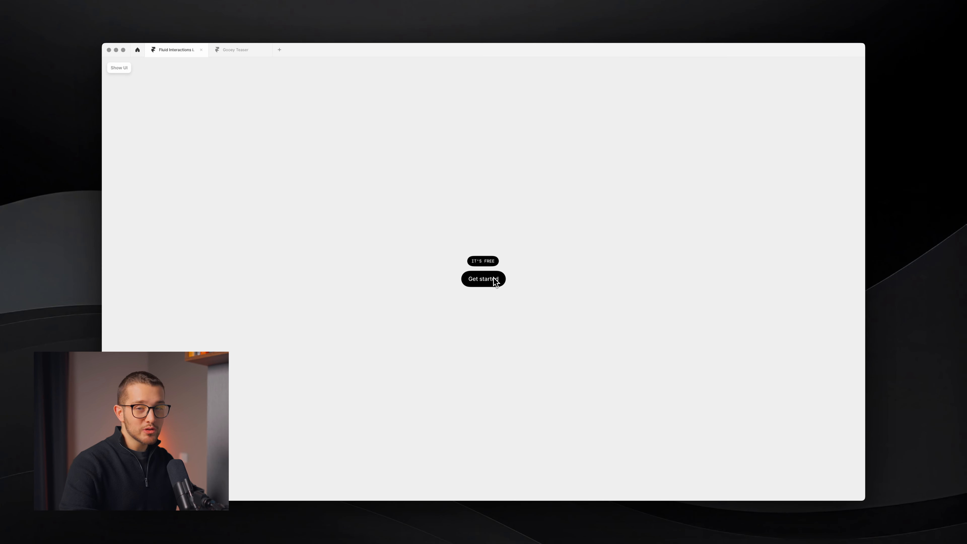
Step: Replay the button's hover animation in the preview, restarting it between tries, and close the preview
{"action": "key", "text": "super+r"}
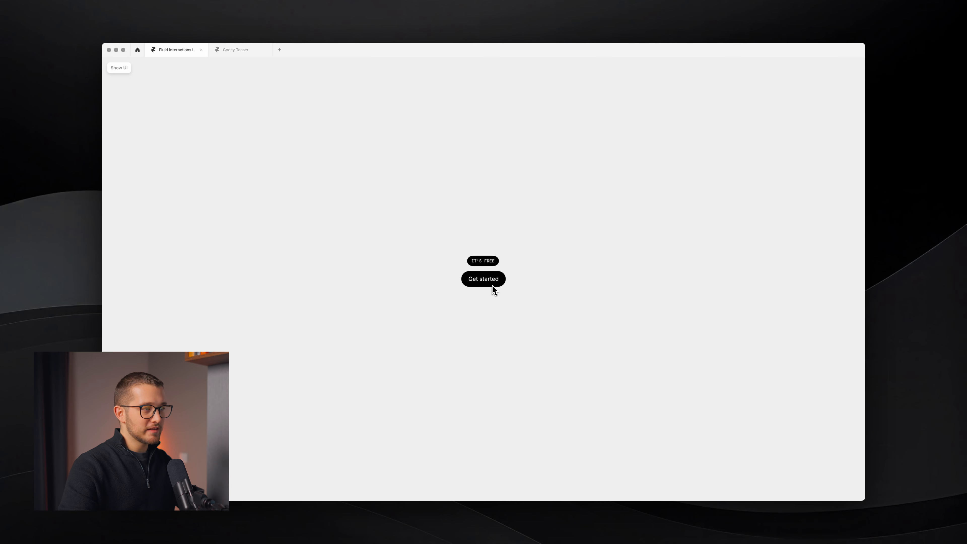
{"action": "key", "text": "super+r"}
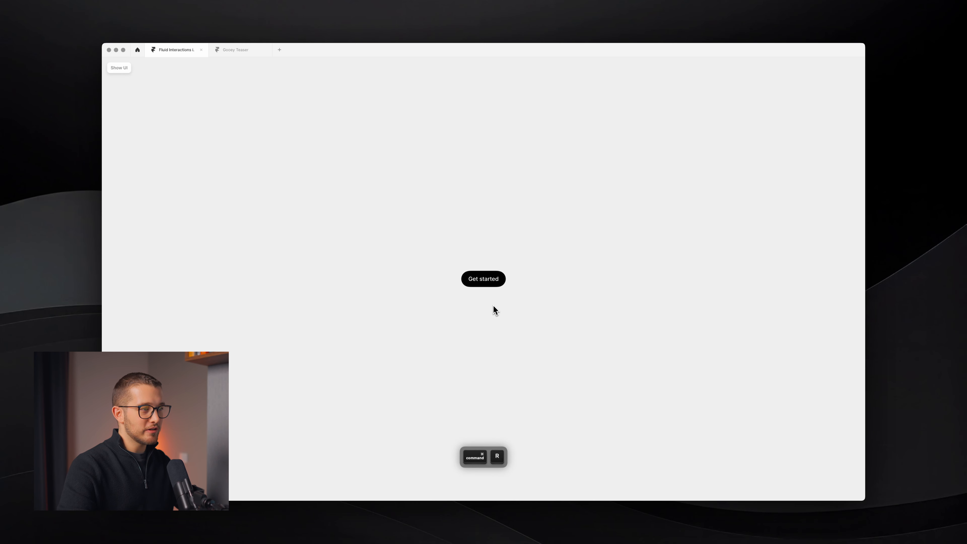
{"action": "key", "text": "Escape"}
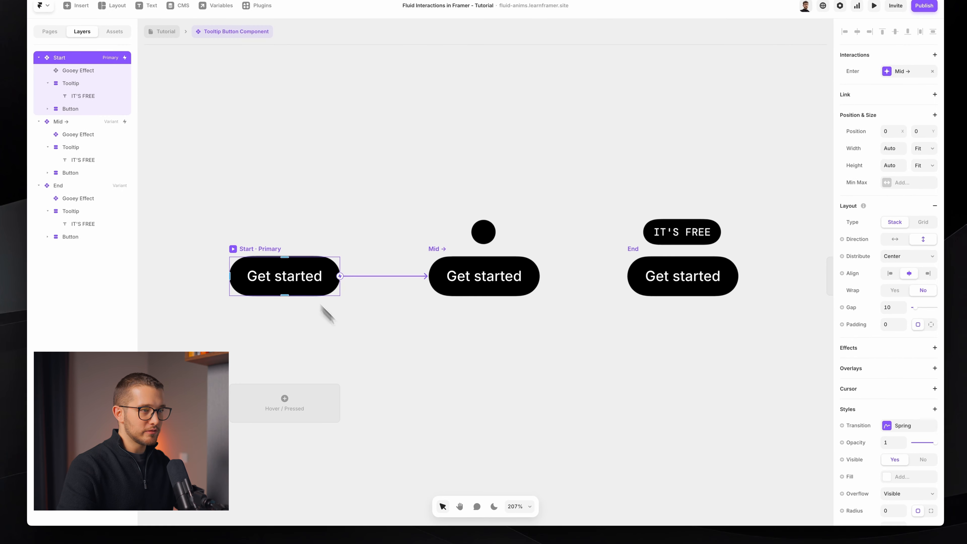
Step: Look over the End and "Mid →" variants and compare them with the reference demo of the gooey tooltip hover
{"action": "left_click", "coordinate": [662, 274]}
{"action": "left_click", "coordinate": [480, 271]}
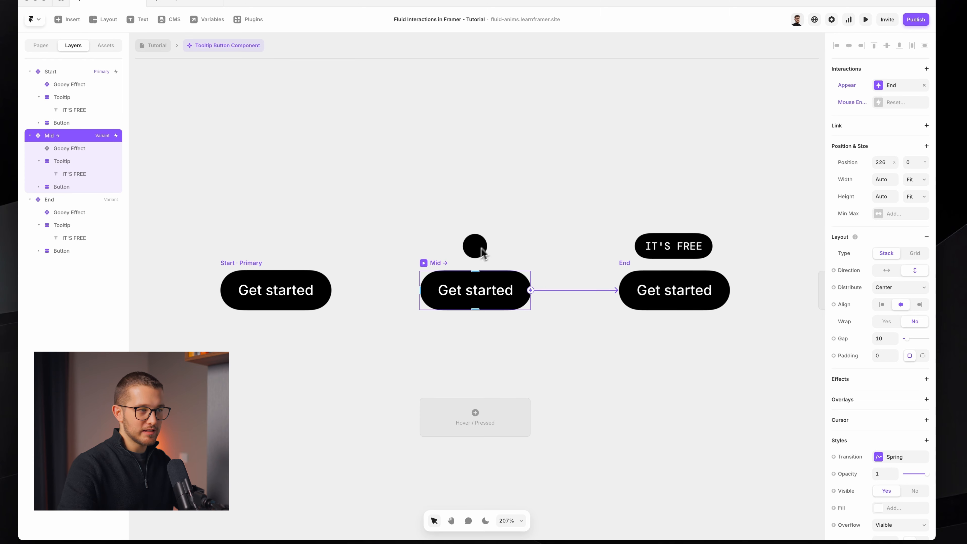
{"action": "key", "text": "super+Tab"}
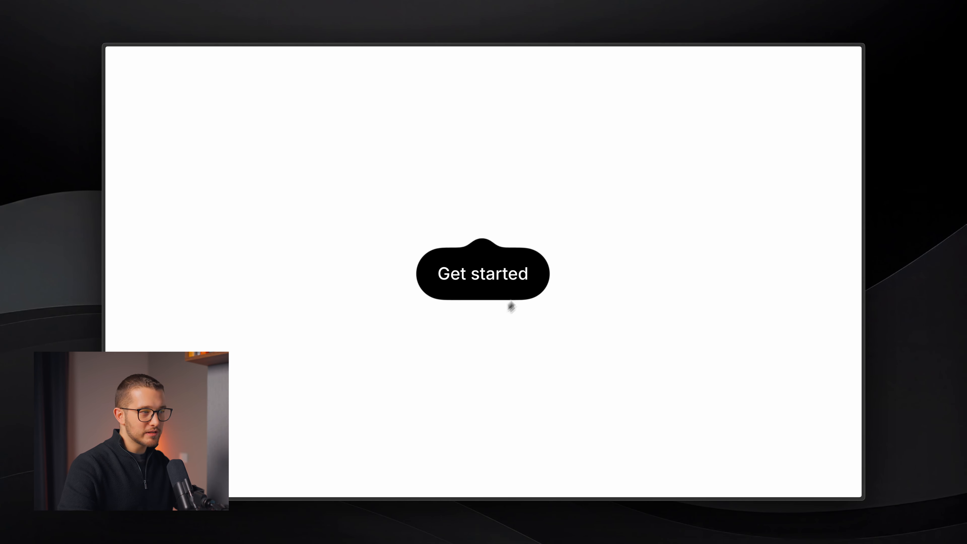
{"action": "mouse_move", "coordinate": [489, 282]}
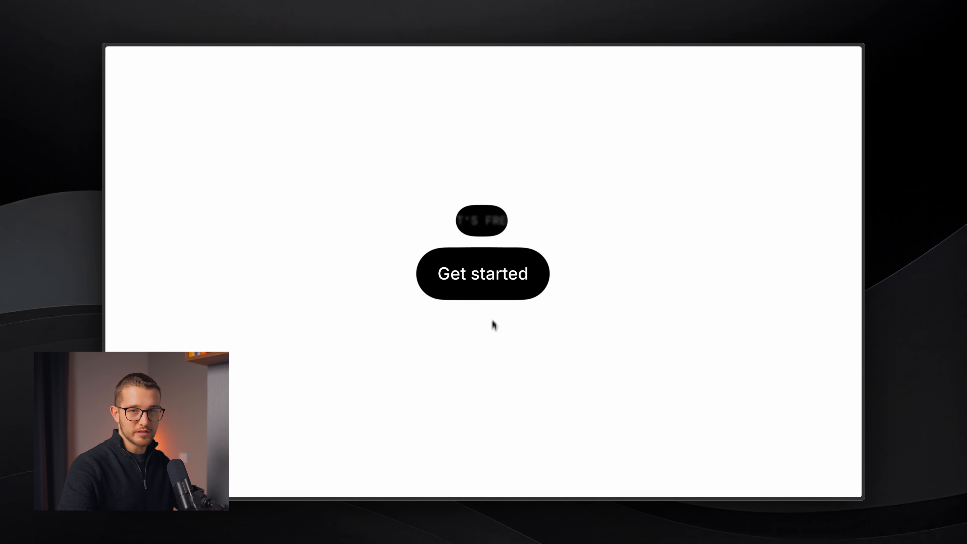
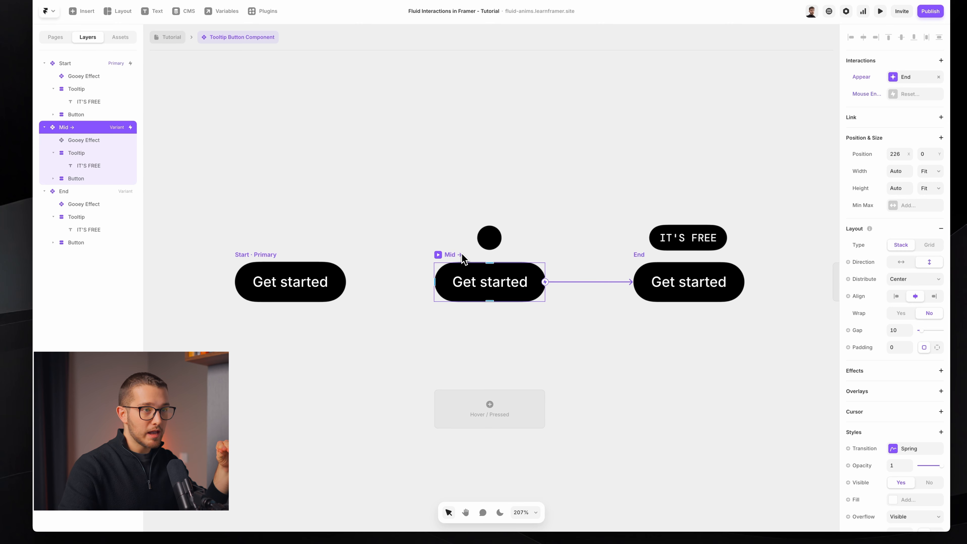
Step: Review the Set Variant settings of the "Mid →" variant's Appear interaction and trace the connections between Start, "Mid →" and End
{"action": "left_click", "coordinate": [898, 78]}
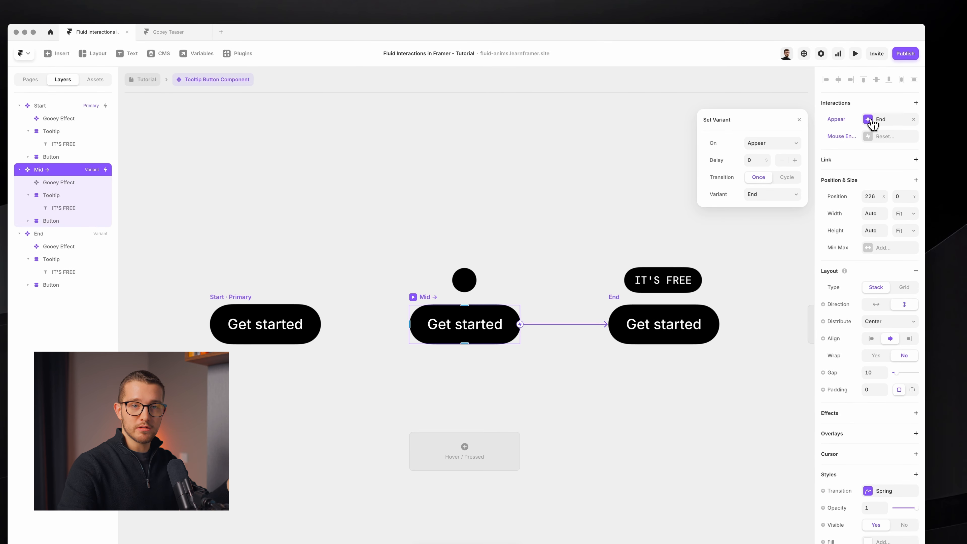
{"action": "left_click", "coordinate": [870, 120]}
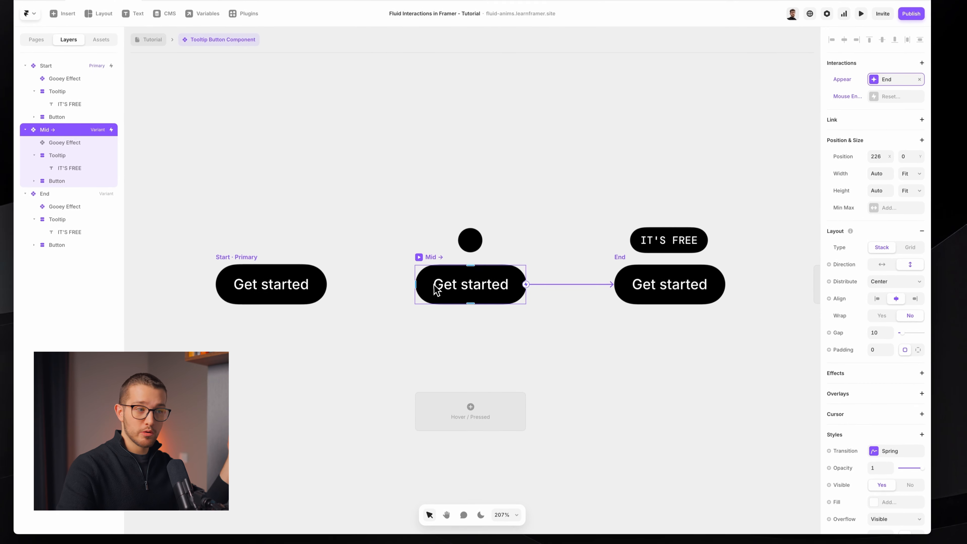
{"action": "left_click", "coordinate": [655, 277]}
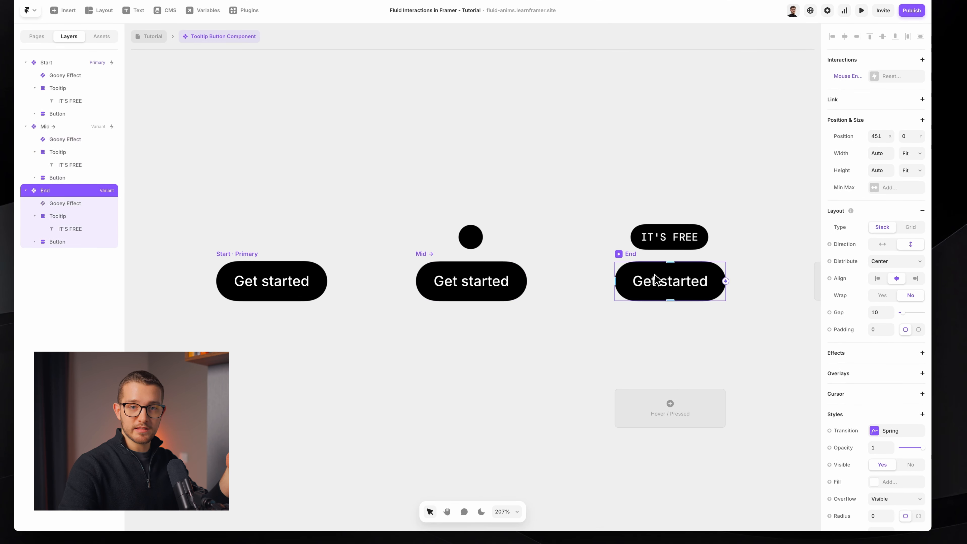
{"action": "left_click", "coordinate": [271, 299]}
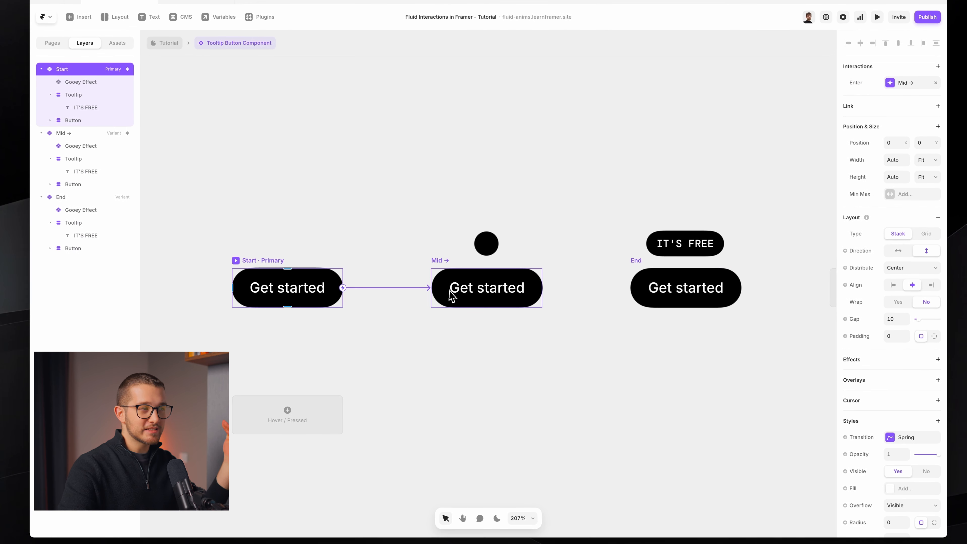
{"action": "left_click", "coordinate": [436, 288]}
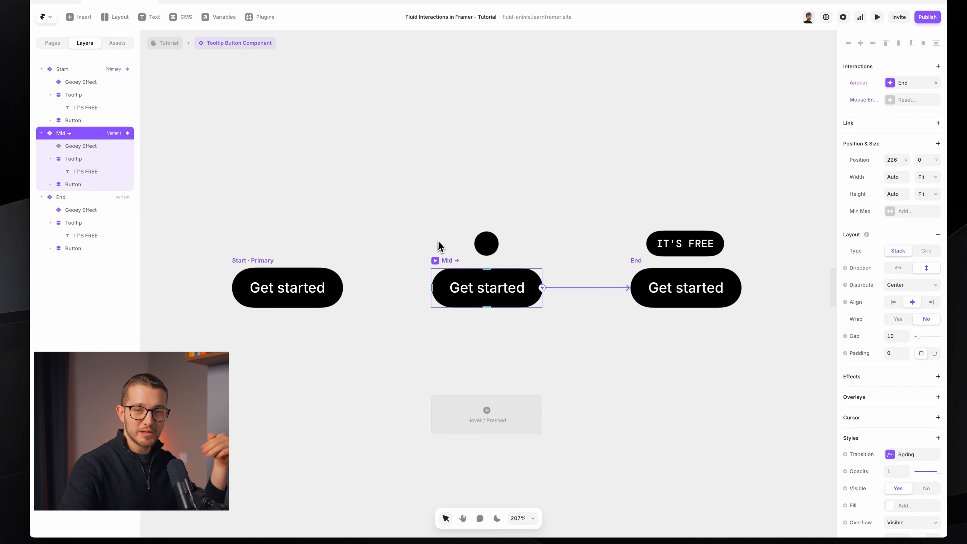
{"action": "left_click", "coordinate": [236, 261]}
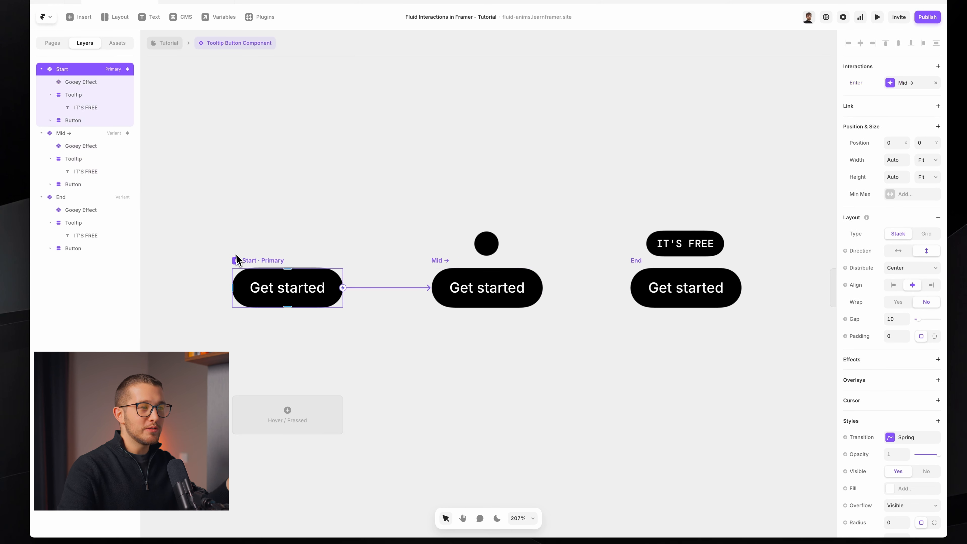
Step: Set a 0.3 s delay on the "Mid →" variant's Appear interaction to End
{"action": "left_click", "coordinate": [448, 263]}
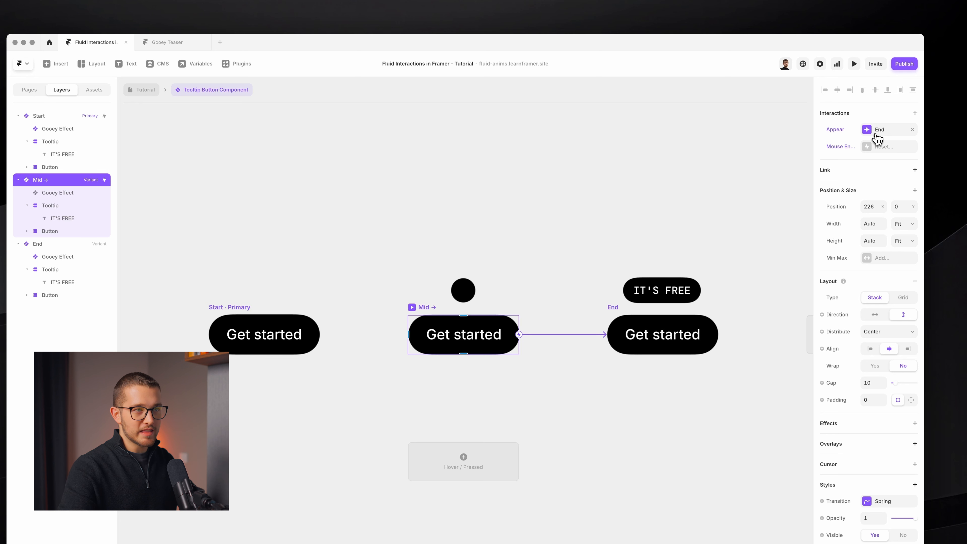
{"action": "left_click", "coordinate": [877, 138]}
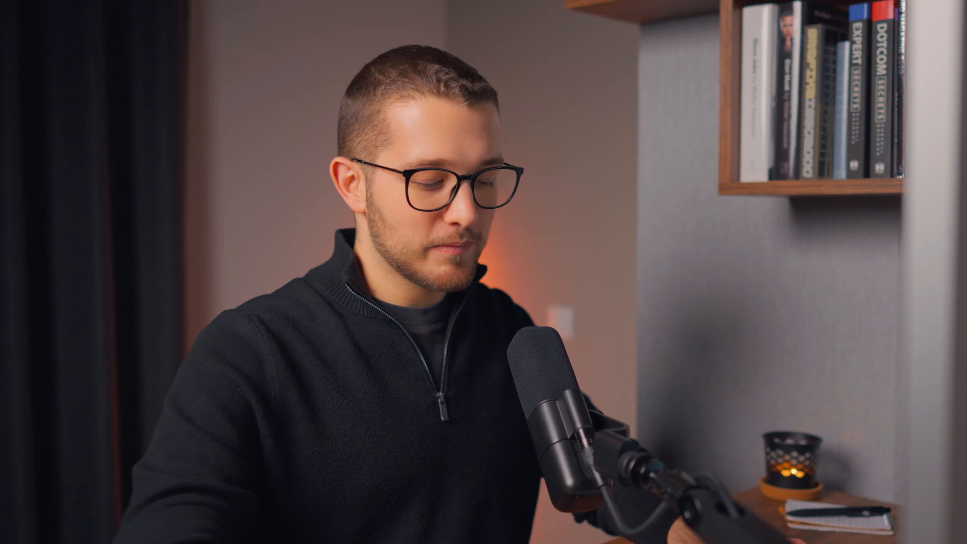
{"action": "key", "text": "Return"}
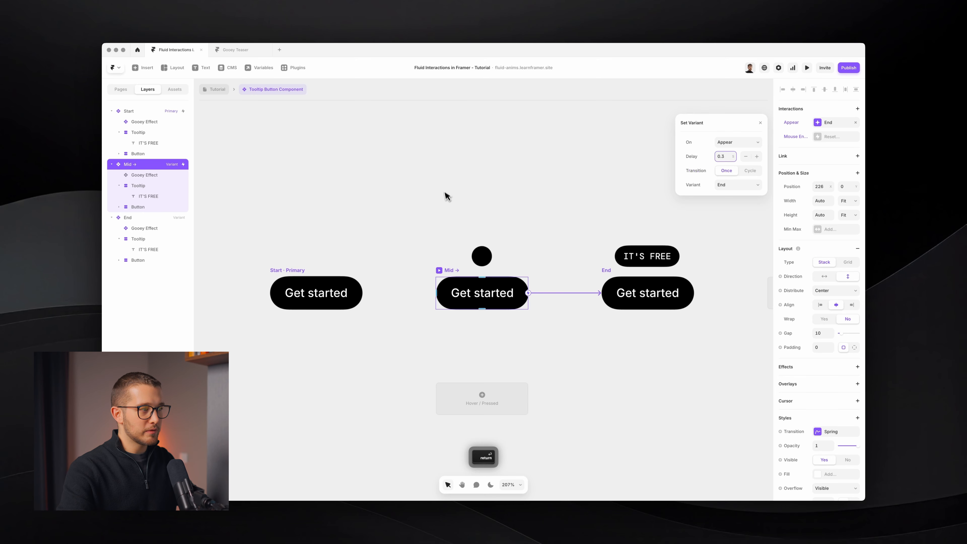
Step: Walk through the Start, "Mid →" and End variants in order and preview the component's hover sequence
{"action": "left_click", "coordinate": [282, 295]}
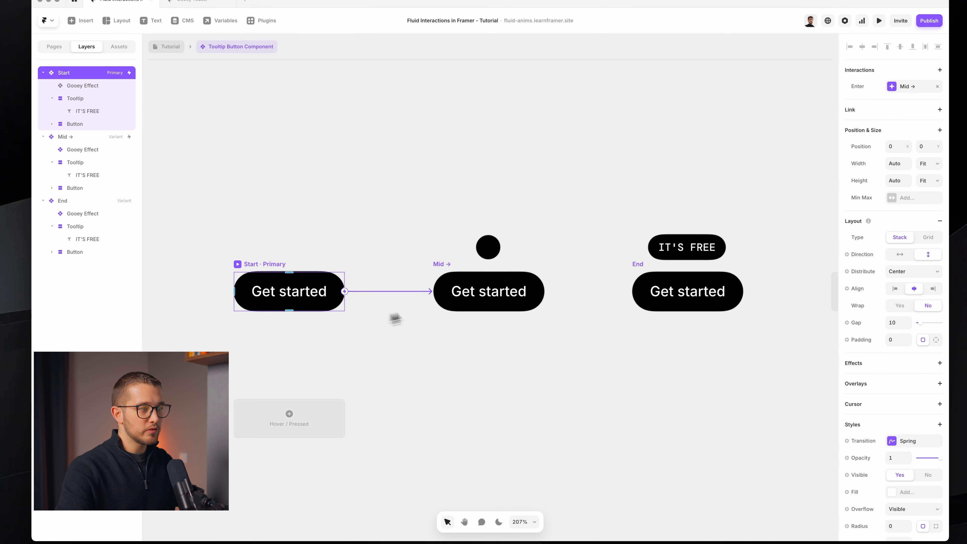
{"action": "left_click", "coordinate": [462, 294]}
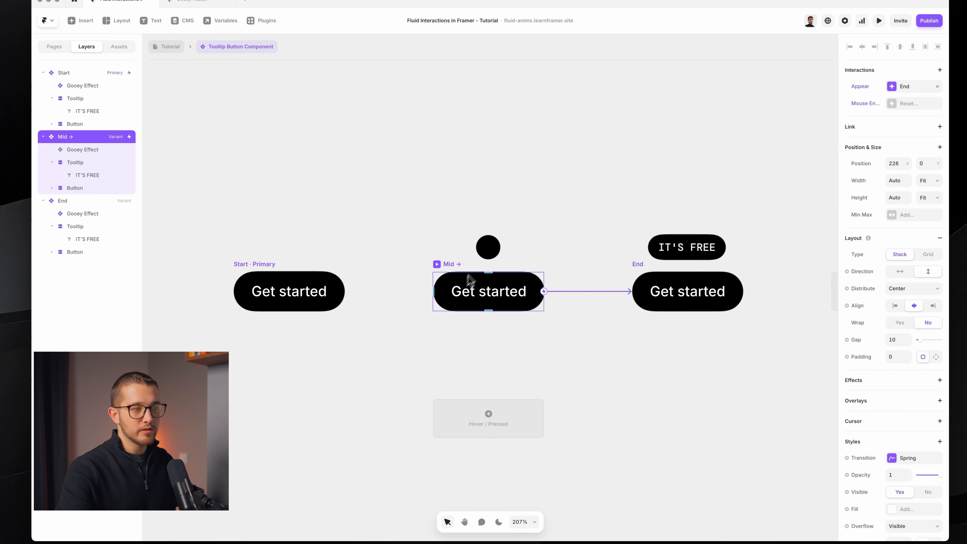
{"action": "left_click", "coordinate": [637, 264]}
{"action": "left_click", "coordinate": [626, 239]}
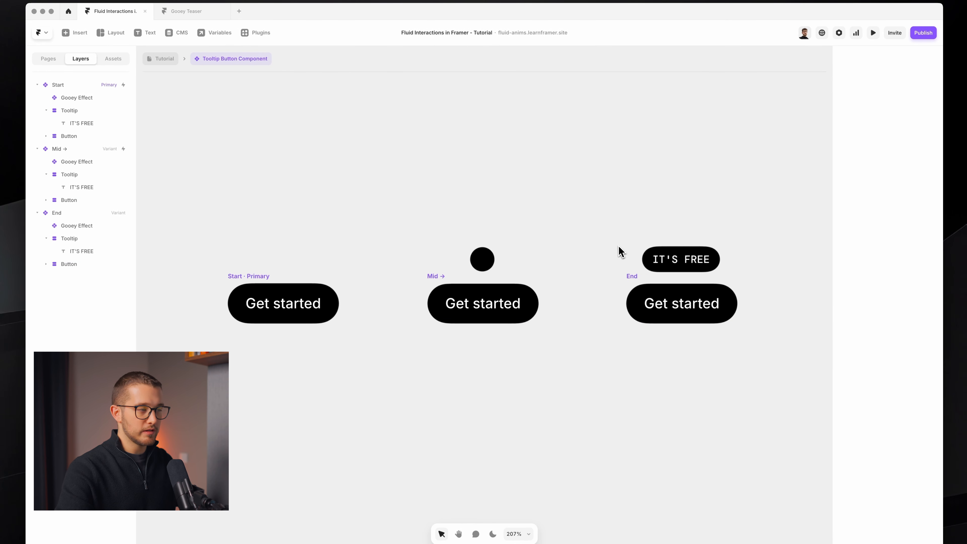
{"action": "left_click", "coordinate": [247, 286]}
{"action": "key", "text": "super+p"}
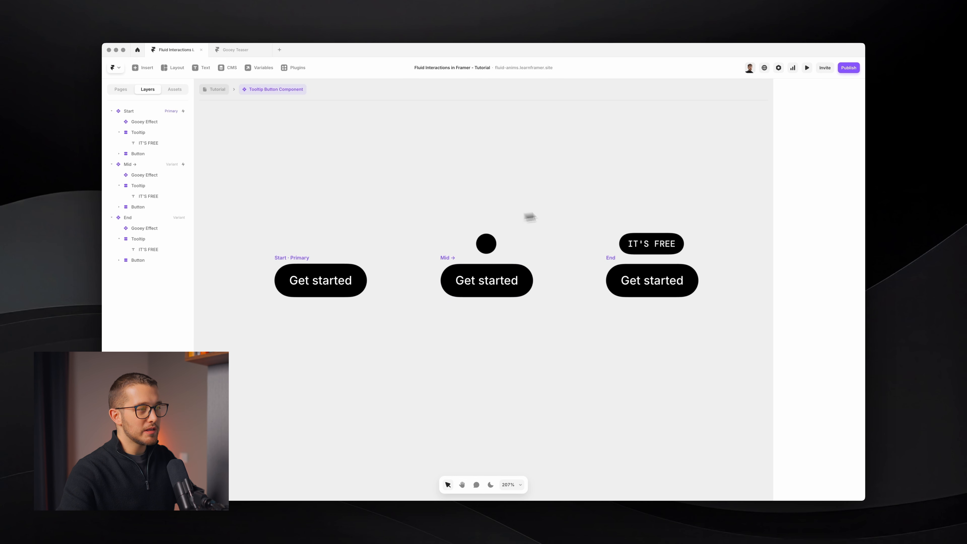
{"action": "key", "text": "shift+super+4"}
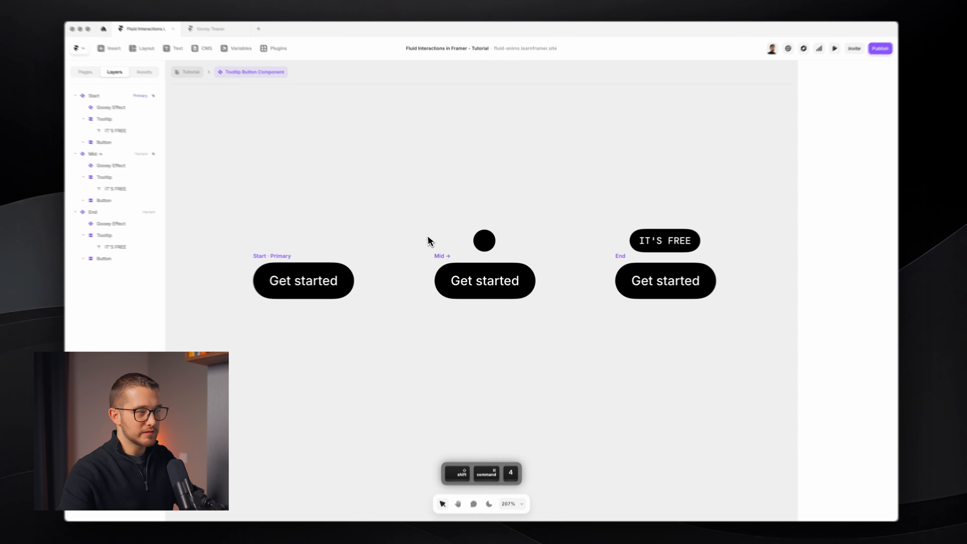
{"action": "left_click_drag", "start_coordinate": [427, 225], "coordinate": [559, 339]}
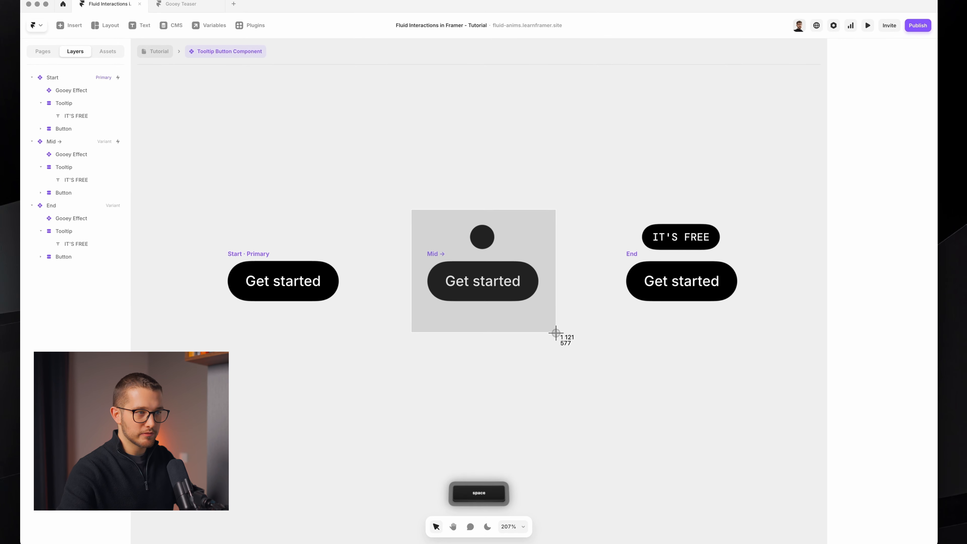
{"action": "key", "text": "Escape"}
{"action": "scroll", "coordinate": [561, 322], "scroll_direction": "down", "scroll_amount": 2}
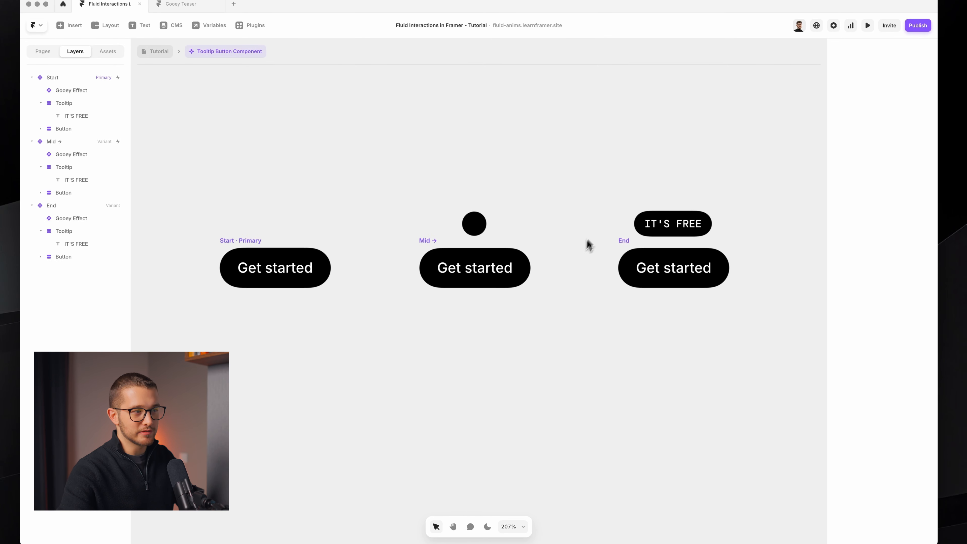
{"action": "left_click", "coordinate": [622, 244]}
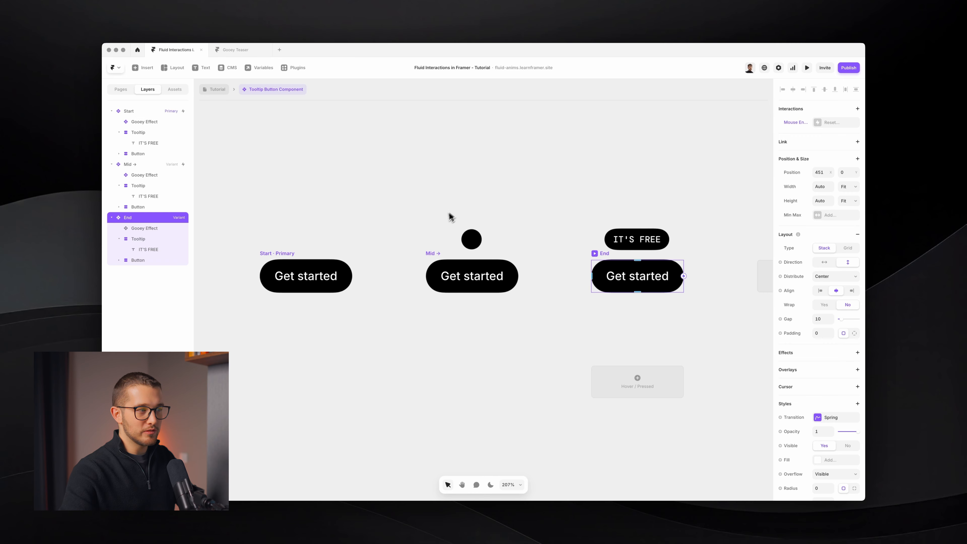
{"action": "left_click", "coordinate": [435, 266]}
{"action": "left_click", "coordinate": [575, 253]}
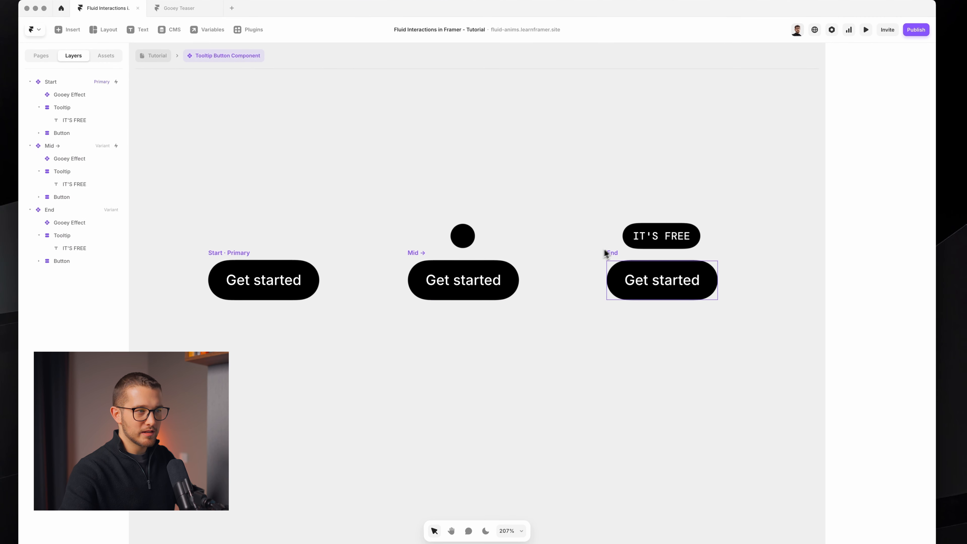
{"action": "left_click", "coordinate": [610, 252]}
{"action": "key", "text": "f"}
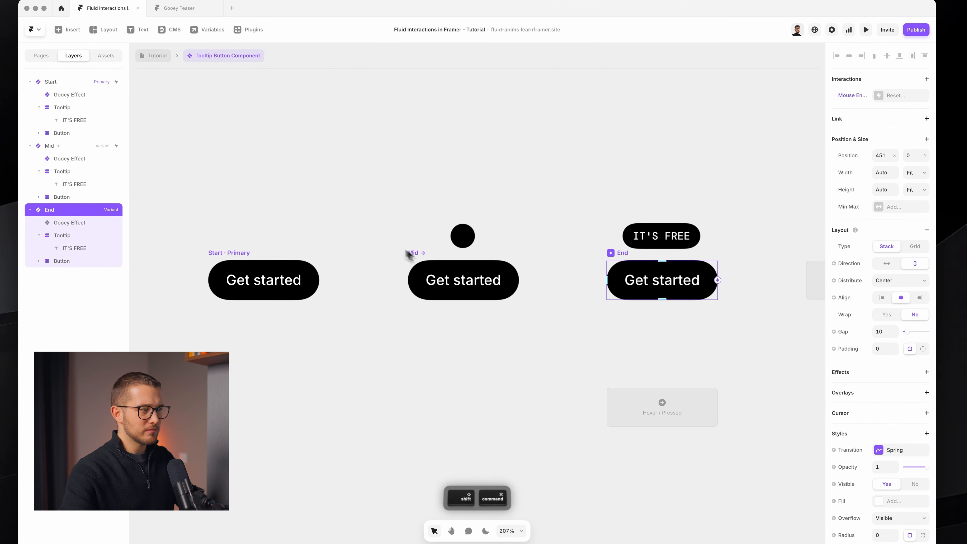
{"action": "left_click_drag", "start_coordinate": [370, 207], "coordinate": [555, 330]}
{"action": "key", "text": "space"}
{"action": "key", "text": "Escape"}
Step: Check the Set Variant settings of the Appear interaction that leads from "Mid →" to End
{"action": "left_click", "coordinate": [451, 262]}
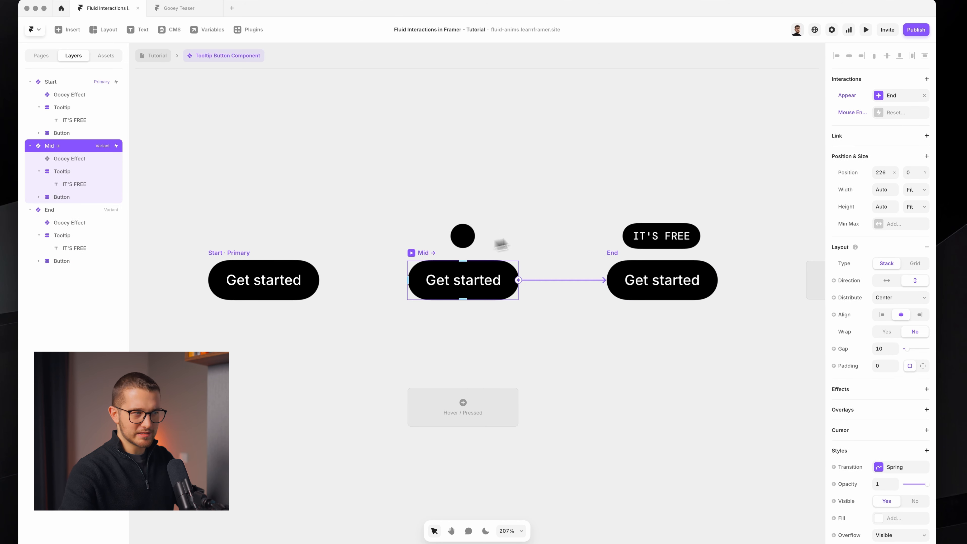
{"action": "left_click", "coordinate": [611, 256]}
{"action": "left_click", "coordinate": [408, 259]}
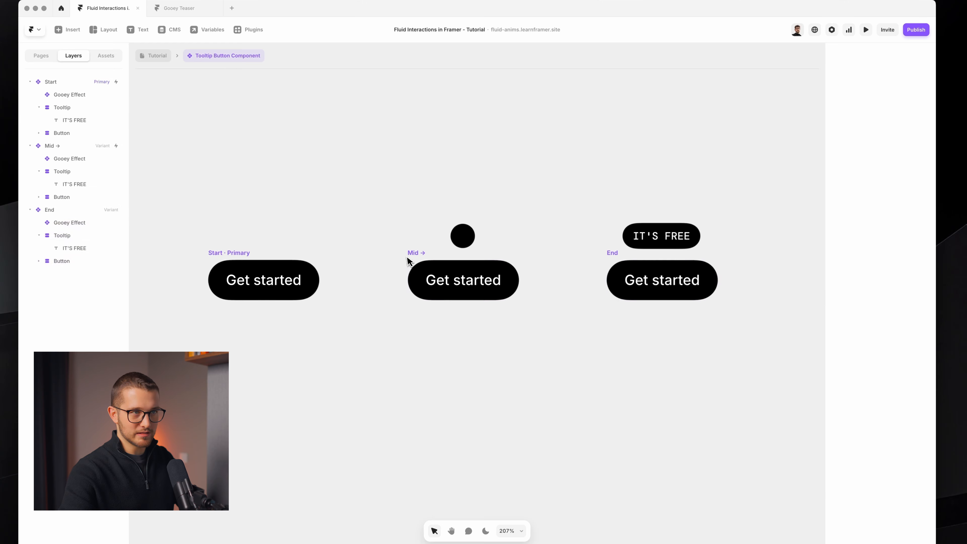
{"action": "left_click", "coordinate": [435, 252]}
{"action": "left_click", "coordinate": [891, 125]}
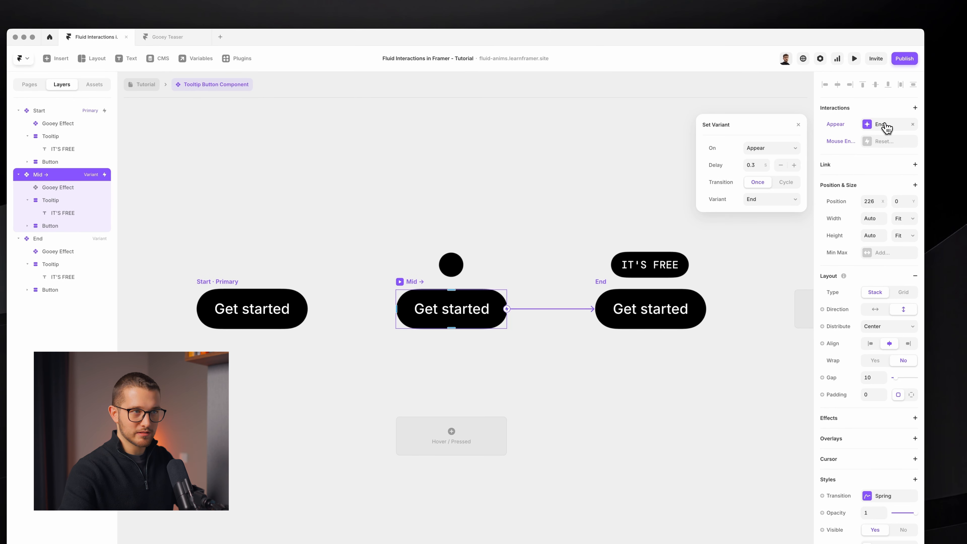
{"action": "left_click", "coordinate": [893, 127]}
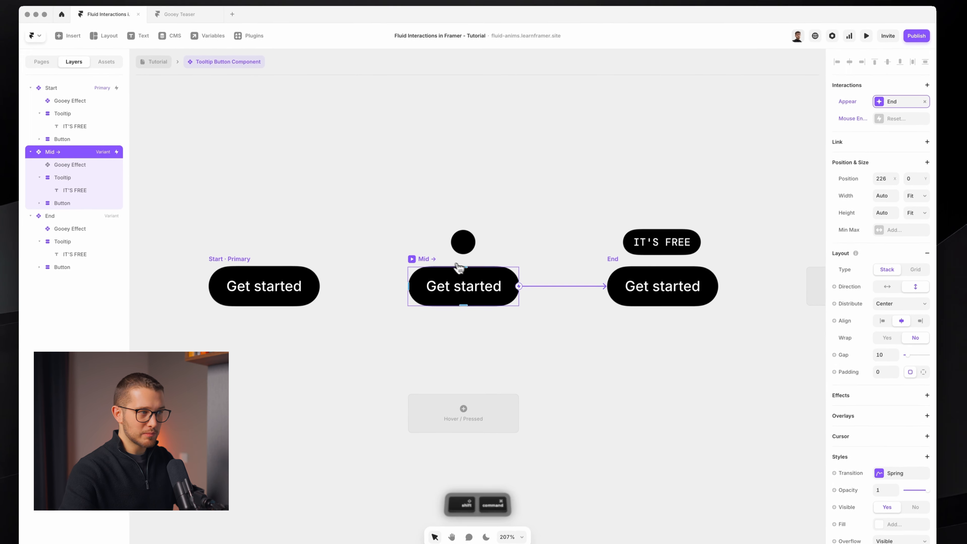
{"action": "key", "text": "super+shift+4"}
{"action": "left_click_drag", "start_coordinate": [382, 246], "coordinate": [652, 312]}
{"action": "key", "text": "space"}
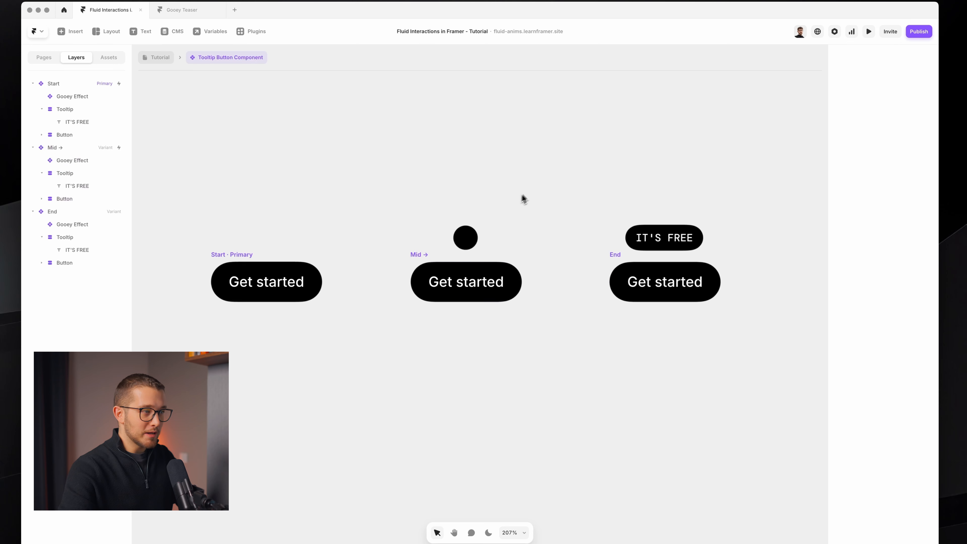
Step: Duplicate the "Mid →" variant directly below the original
{"action": "scroll", "coordinate": [523, 199], "scroll_direction": "down", "scroll_amount": 2}
{"action": "key", "text": "alt"}
{"action": "key", "text": "shift"}
{"action": "left_click_drag", "start_coordinate": [425, 218], "coordinate": [429, 331]}
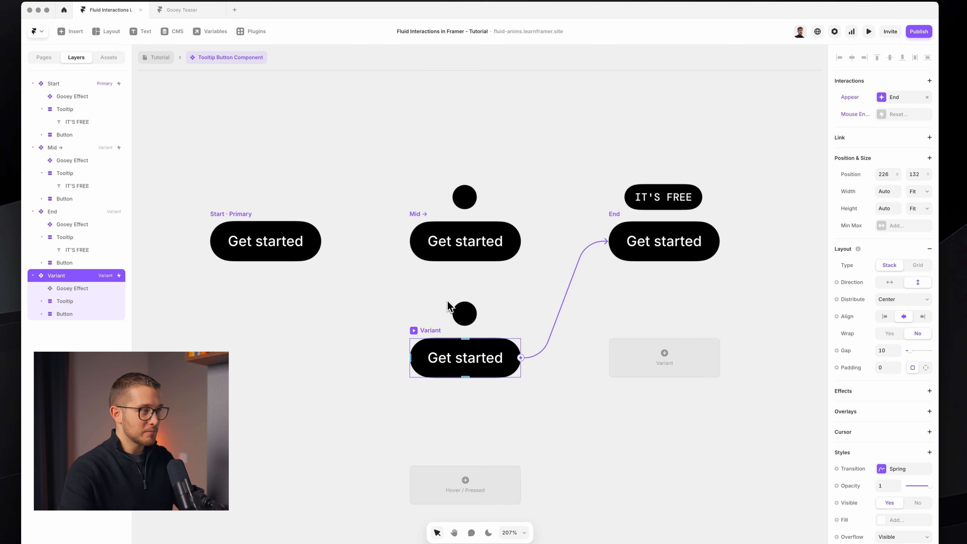
Step: Rename the duplicated variant below "Mid →" as "Mid ←"
{"action": "left_click", "coordinate": [435, 217]}
{"action": "key", "text": "super+r"}
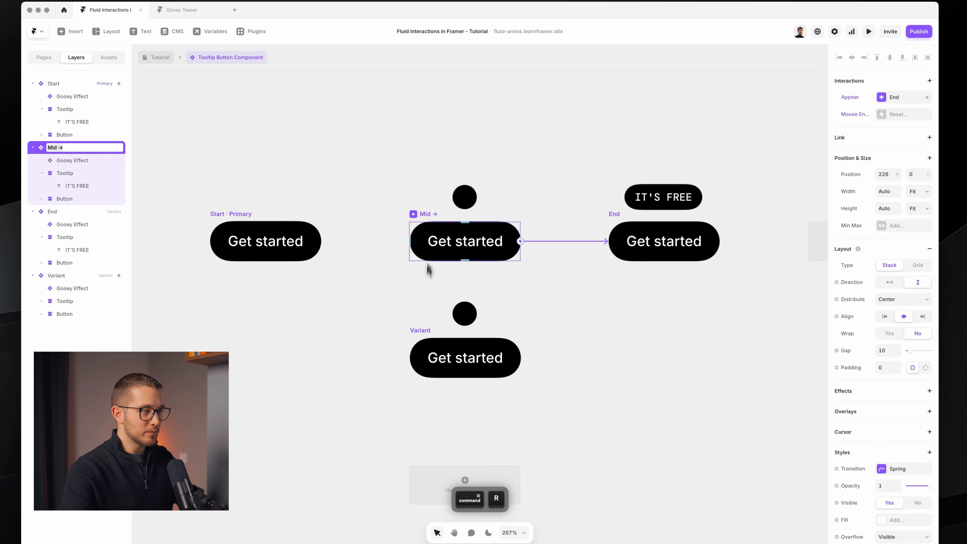
{"action": "key", "text": "super+c"}
{"action": "left_click", "coordinate": [426, 335]}
{"action": "key", "text": "super+r"}
{"action": "key", "text": "super+v"}
{"action": "key", "text": "Right"}
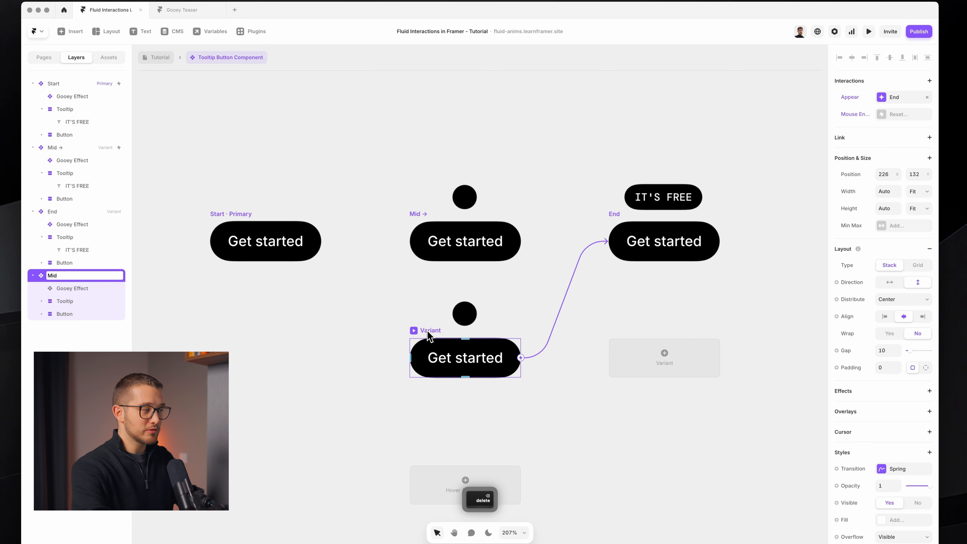
{"action": "key", "text": "ctrl+super+space"}
{"action": "key", "text": "Down"}
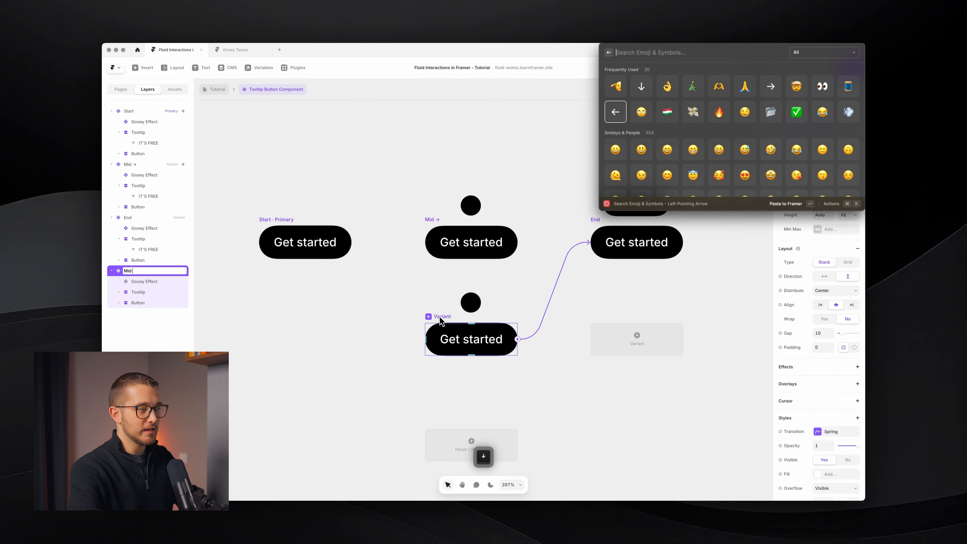
{"action": "key", "text": "Return"}
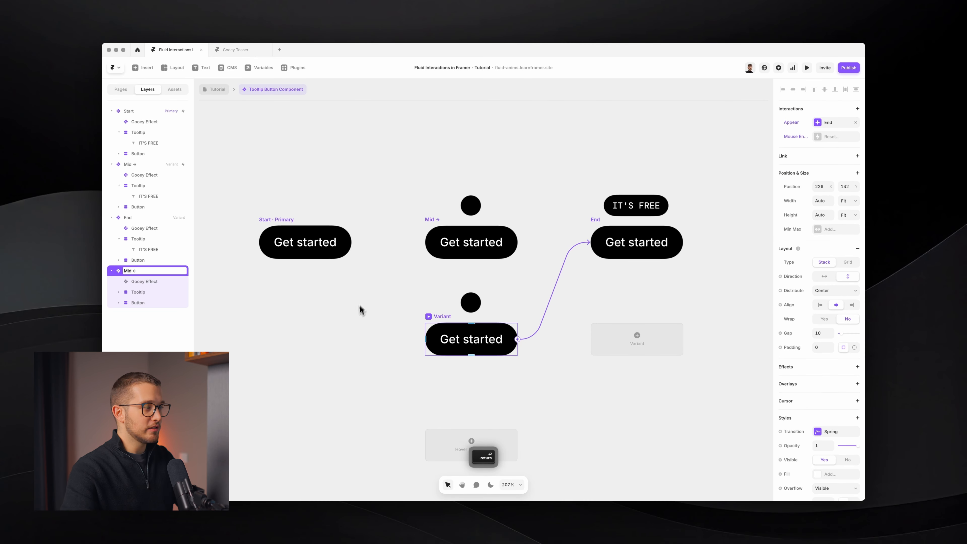
{"action": "key", "text": "Return"}
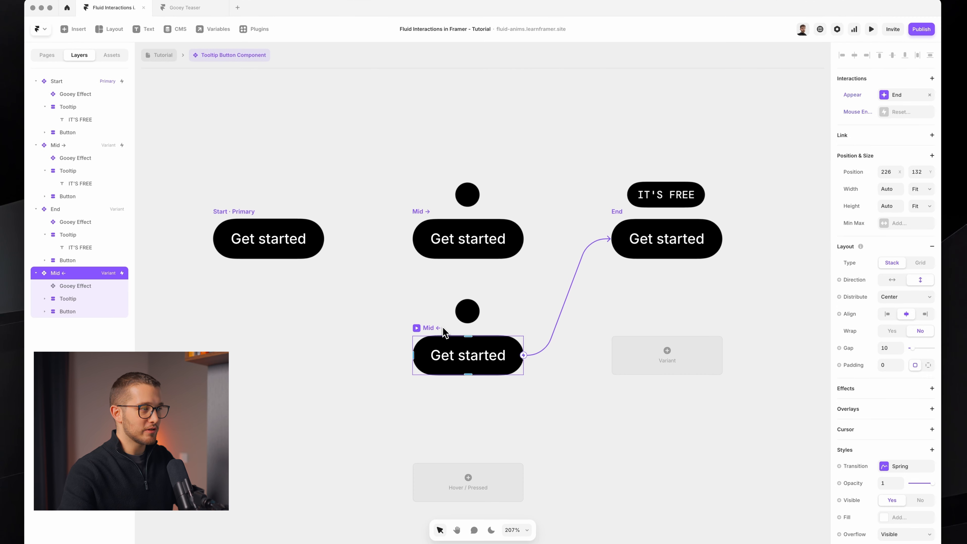
Step: Connect the End variant to the "Mid ←" variant with a Mouse Leave interaction
{"action": "left_click", "coordinate": [317, 247]}
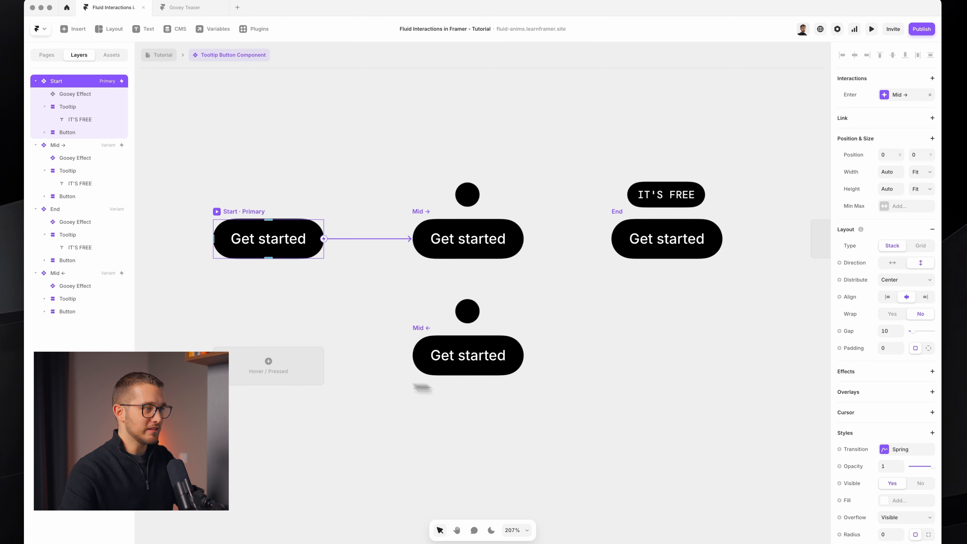
{"action": "left_click", "coordinate": [614, 226]}
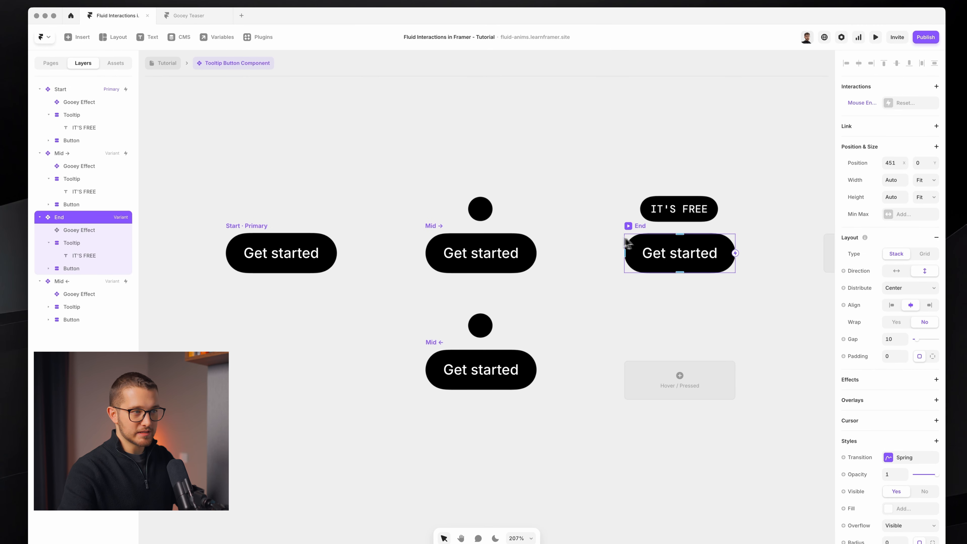
{"action": "left_click_drag", "start_coordinate": [736, 253], "coordinate": [518, 339]}
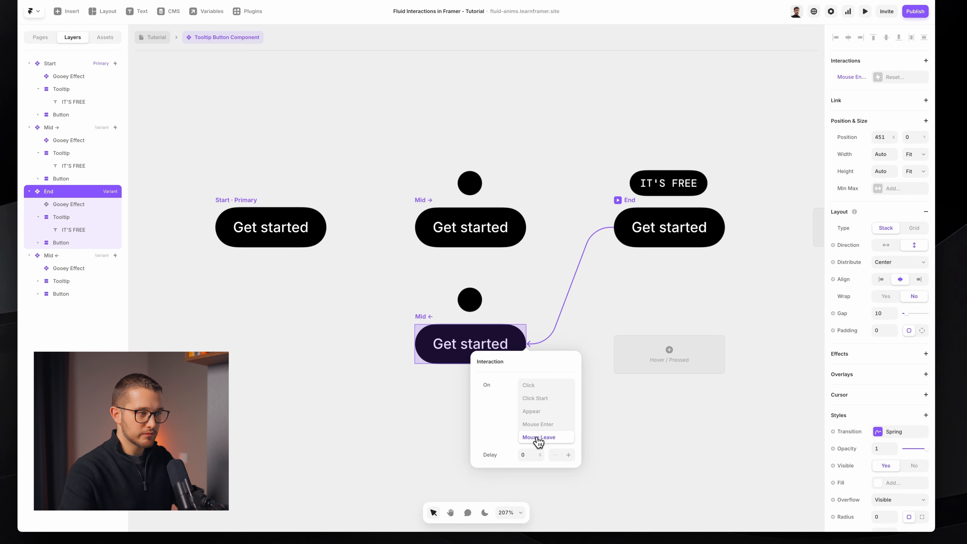
{"action": "left_click", "coordinate": [531, 411]}
Step: Change the target of the "Mid ←" variant's Appear interaction to the Start variant
{"action": "left_click", "coordinate": [435, 318]}
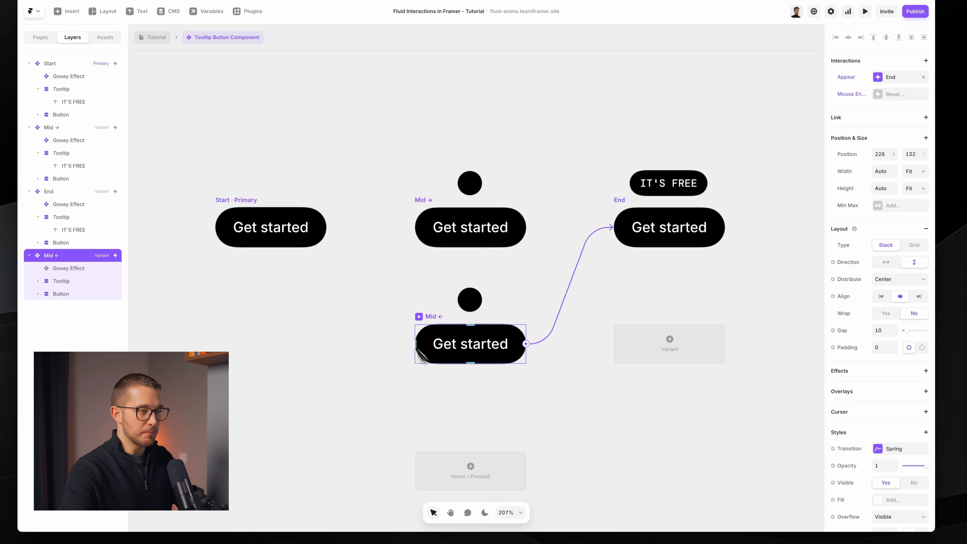
{"action": "left_click", "coordinate": [890, 77]}
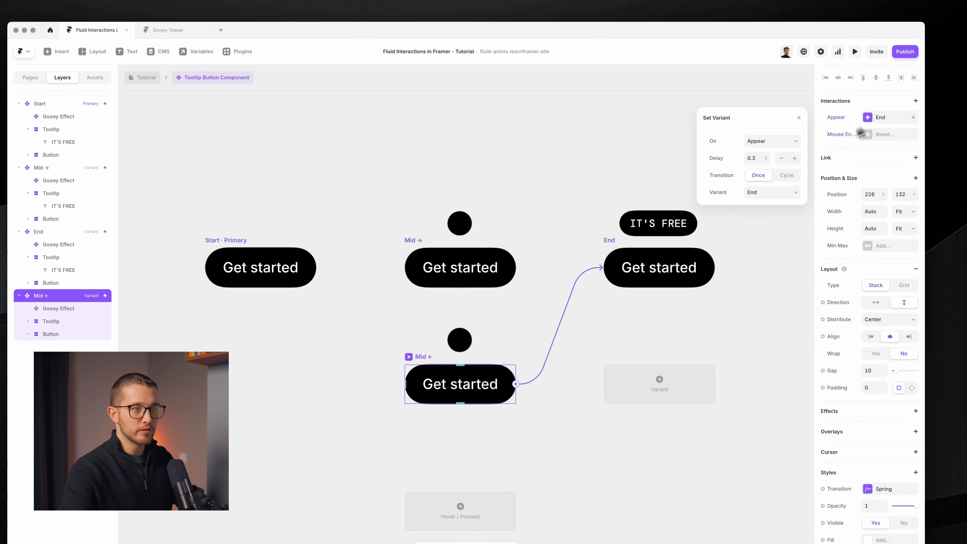
{"action": "left_click", "coordinate": [756, 195]}
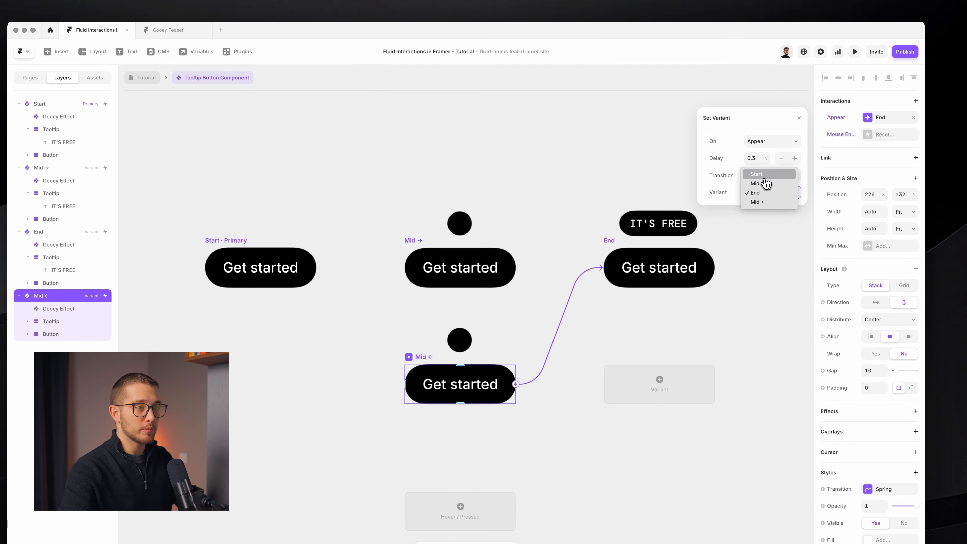
{"action": "left_click", "coordinate": [758, 175]}
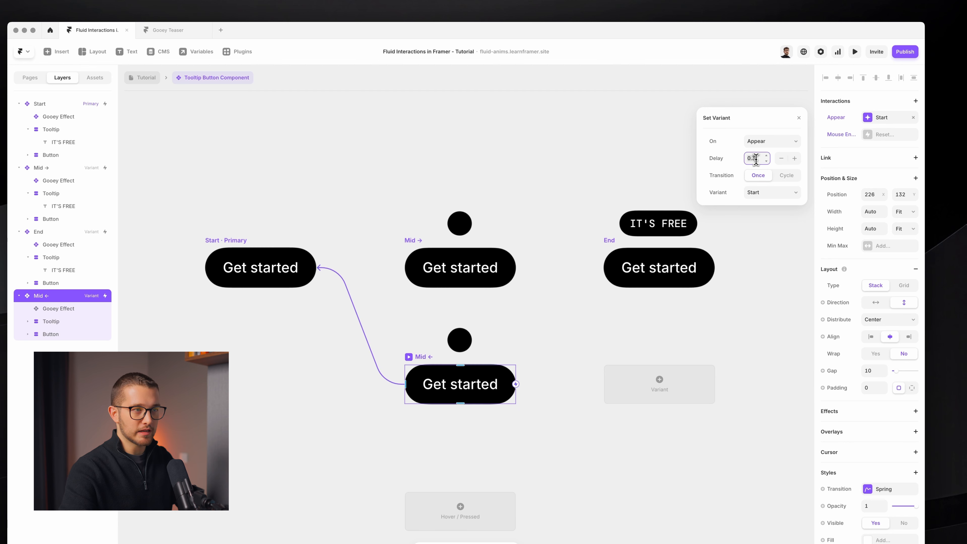
{"action": "left_click", "coordinate": [749, 324]}
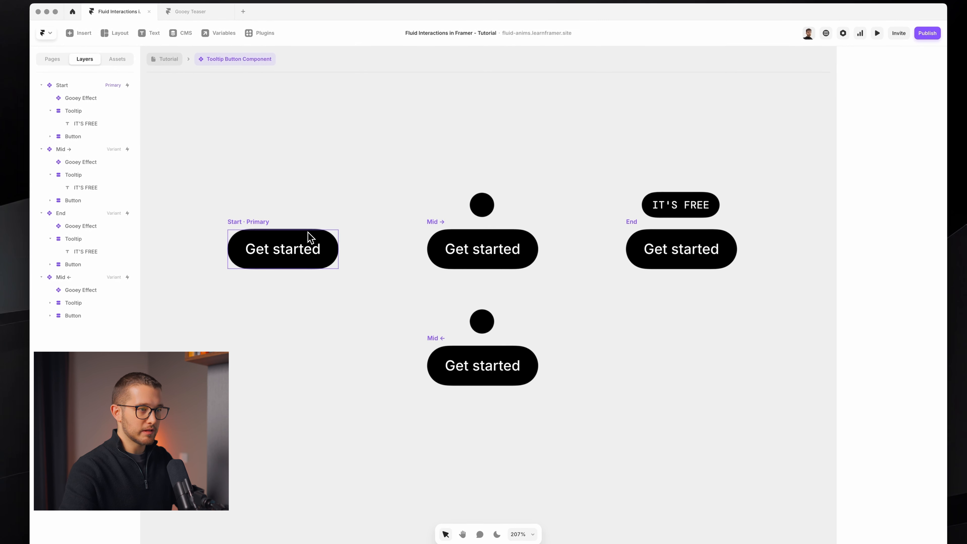
Step: Review the full interaction loop from Start through "Mid →", End and "Mid ←" back to Start, marking out each connection
{"action": "left_click", "coordinate": [309, 235]}
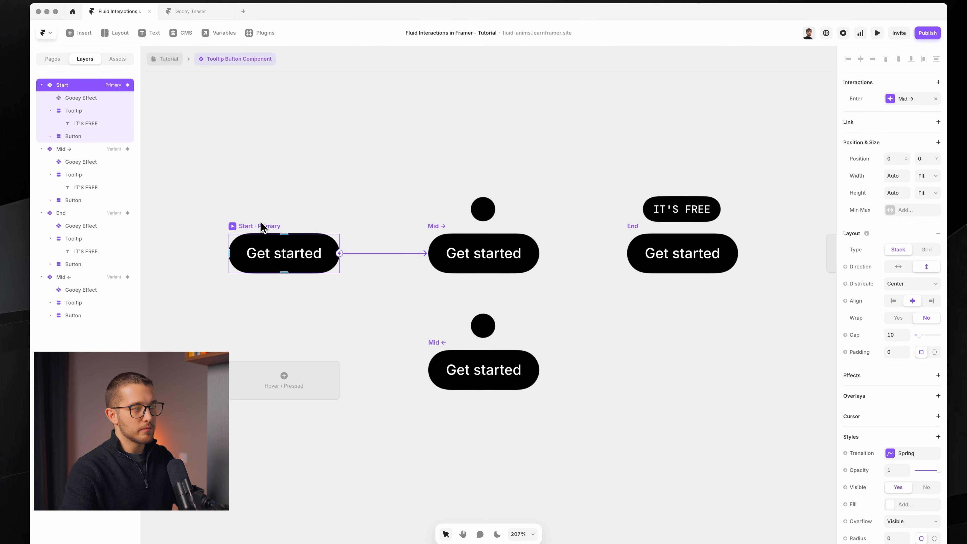
{"action": "left_click", "coordinate": [453, 227]}
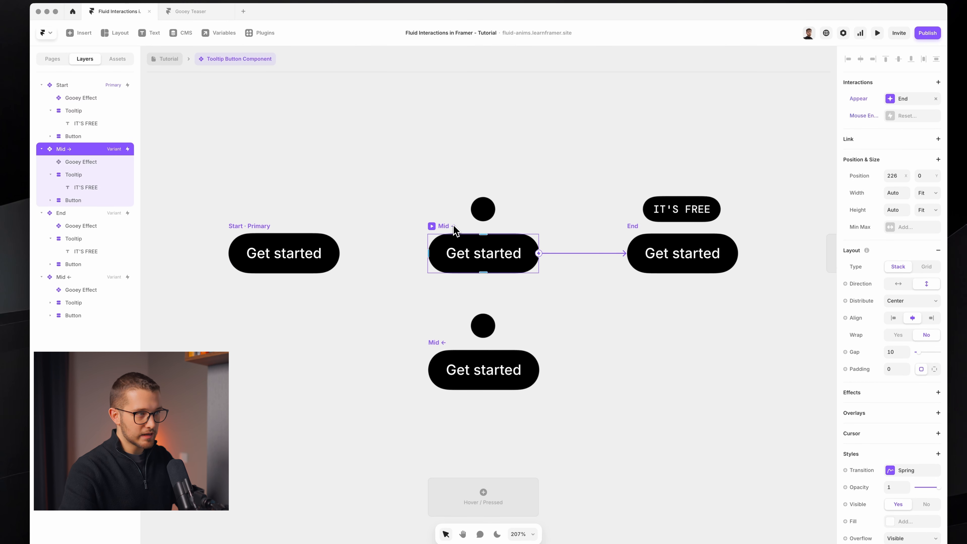
{"action": "key", "text": "super+shift+4"}
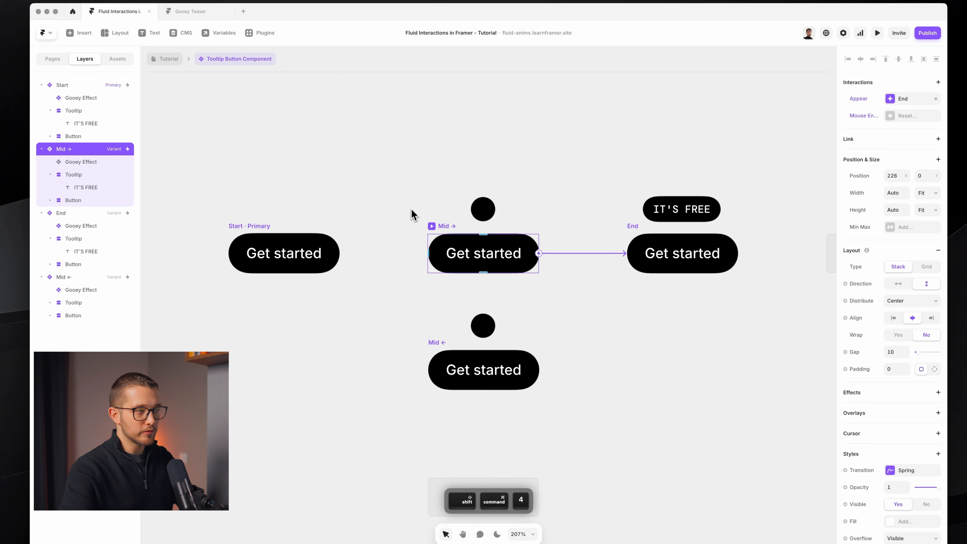
{"action": "key", "text": "space"}
{"action": "mouse_move", "coordinate": [411, 207]}
{"action": "left_mouse_down"}
{"action": "mouse_move", "coordinate": [533, 303]}
{"action": "mouse_move", "coordinate": [547, 288]}
{"action": "mouse_move", "coordinate": [705, 292]}
{"action": "mouse_move", "coordinate": [695, 275]}
{"action": "left_mouse_up"}
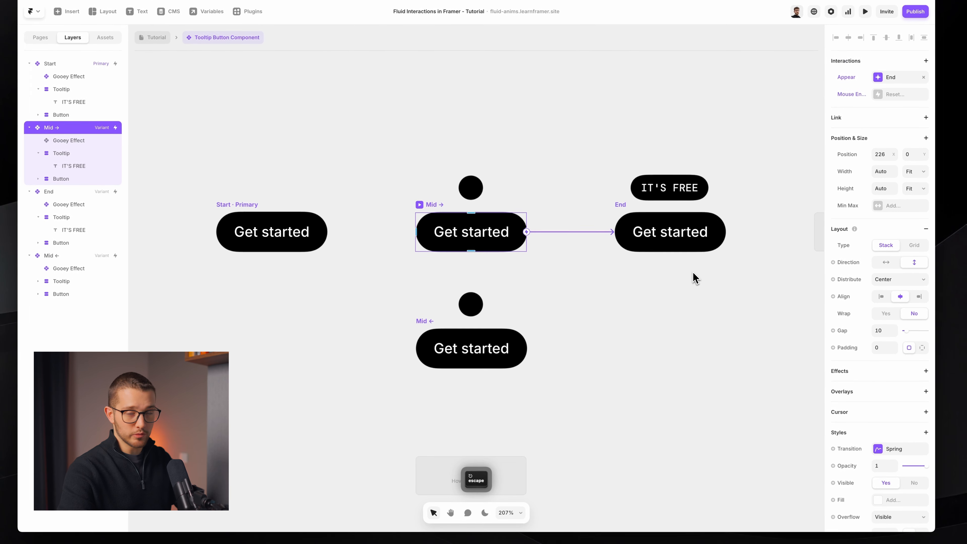
{"action": "left_click", "coordinate": [632, 206]}
{"action": "key", "text": "super+shift+4"}
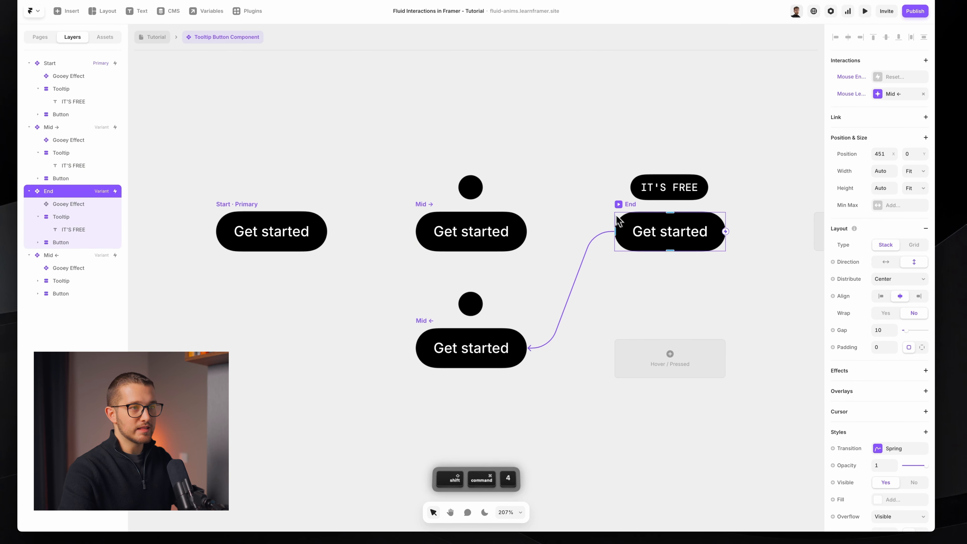
{"action": "left_click_drag", "start_coordinate": [611, 196], "coordinate": [533, 389]}
{"action": "key", "text": "space"}
{"action": "key", "text": "Escape"}
{"action": "left_click", "coordinate": [459, 337]}
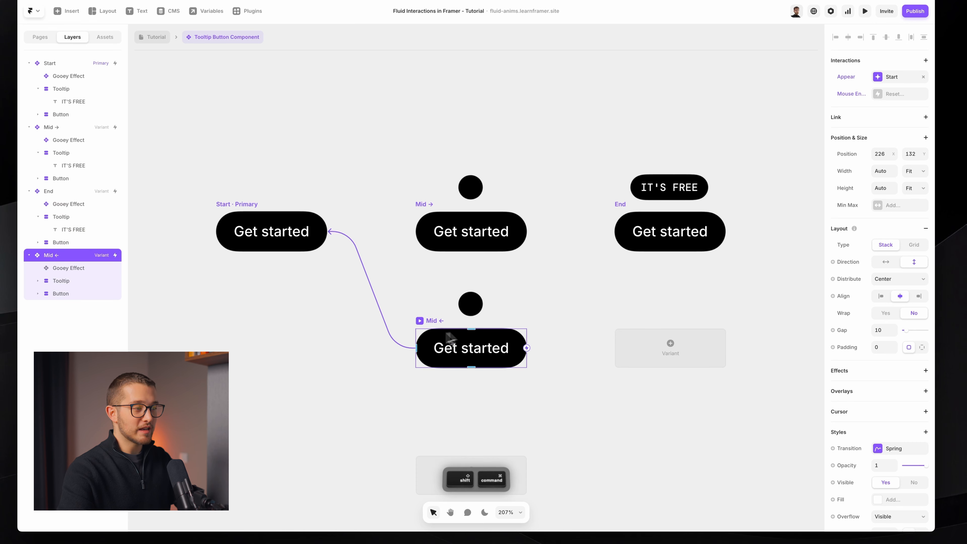
{"action": "key", "text": "super+shift+4"}
{"action": "left_click_drag", "start_coordinate": [375, 310], "coordinate": [379, 276]}
{"action": "key", "text": "space"}
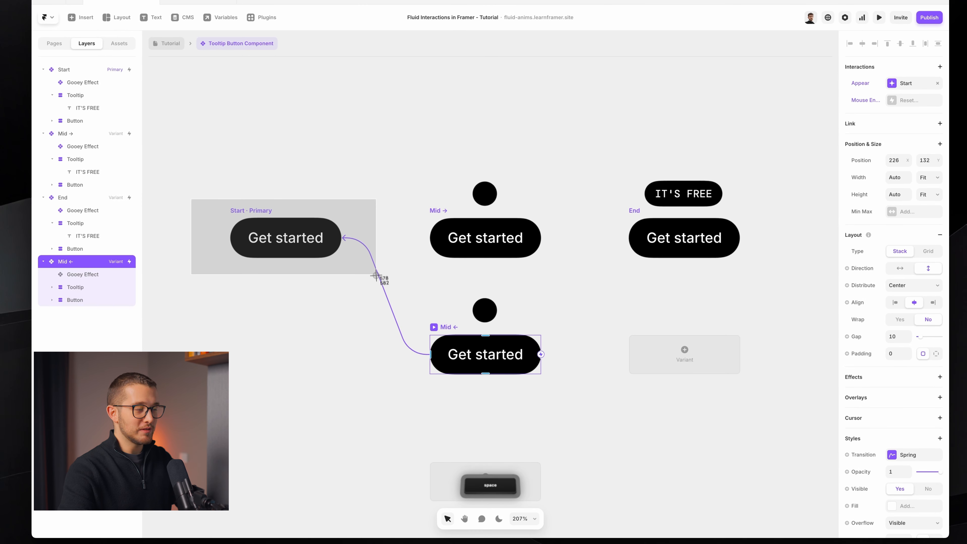
{"action": "key", "text": "Escape"}
{"action": "key", "text": "Escape"}
Step: Preview the component from the Start variant and check its tooltip hover animation
{"action": "left_click", "coordinate": [239, 221]}
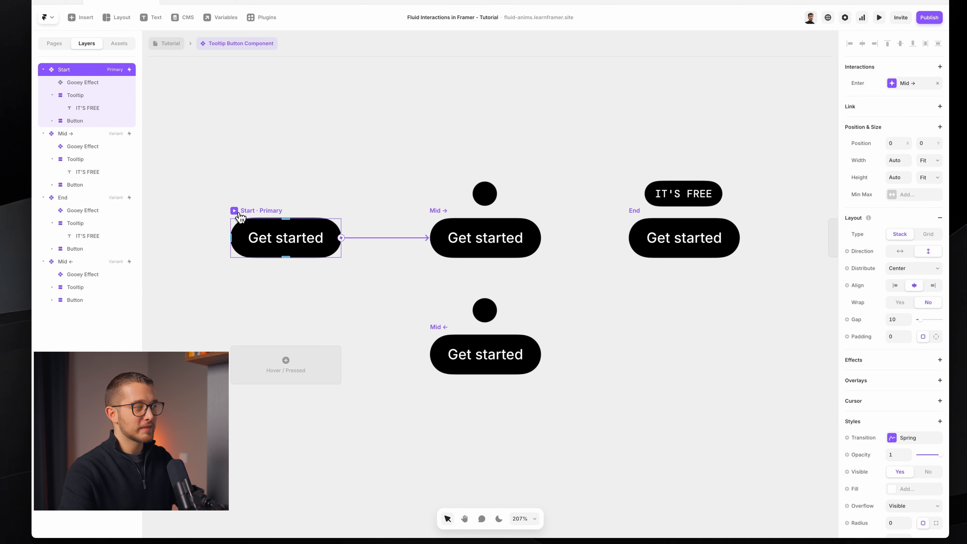
{"action": "left_click", "coordinate": [235, 210]}
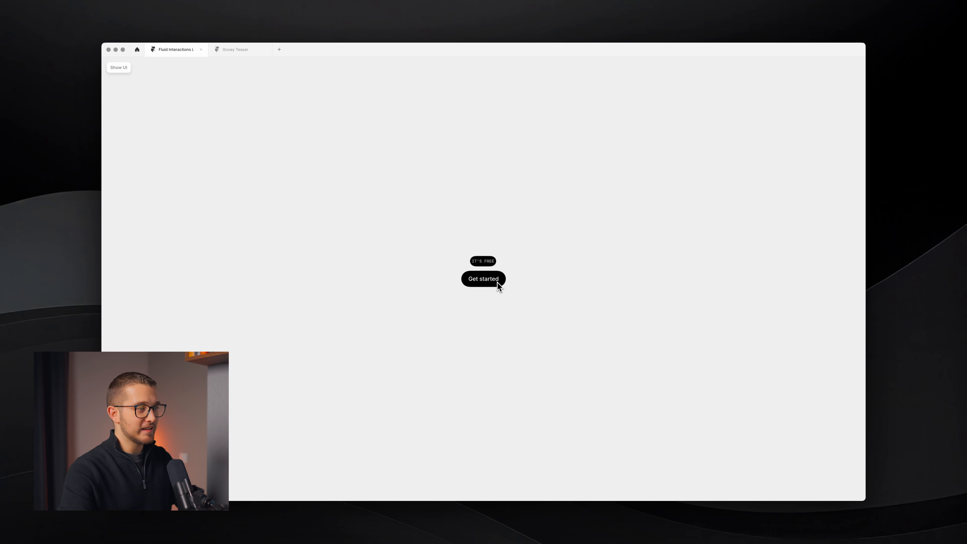
{"action": "key", "text": "Escape"}
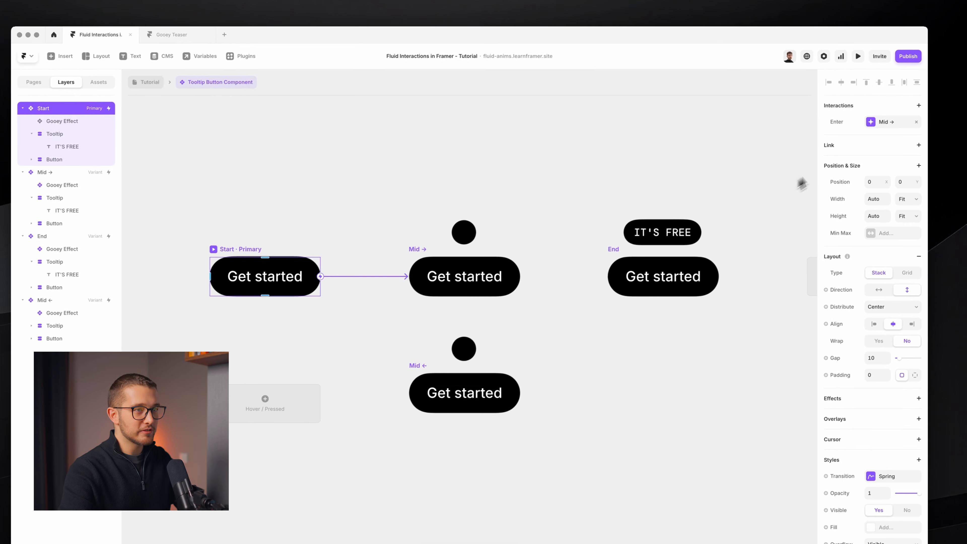
Step: Add a Link property to the Start variant, leaving its destination empty
{"action": "left_click", "coordinate": [916, 146]}
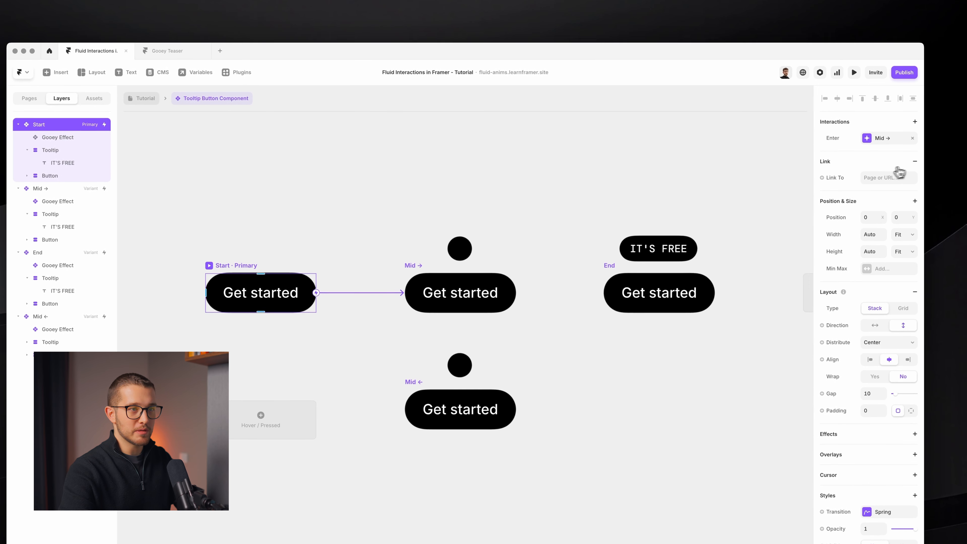
{"action": "left_click", "coordinate": [877, 162]}
{"action": "left_click", "coordinate": [860, 167]}
{"action": "left_click", "coordinate": [875, 162]}
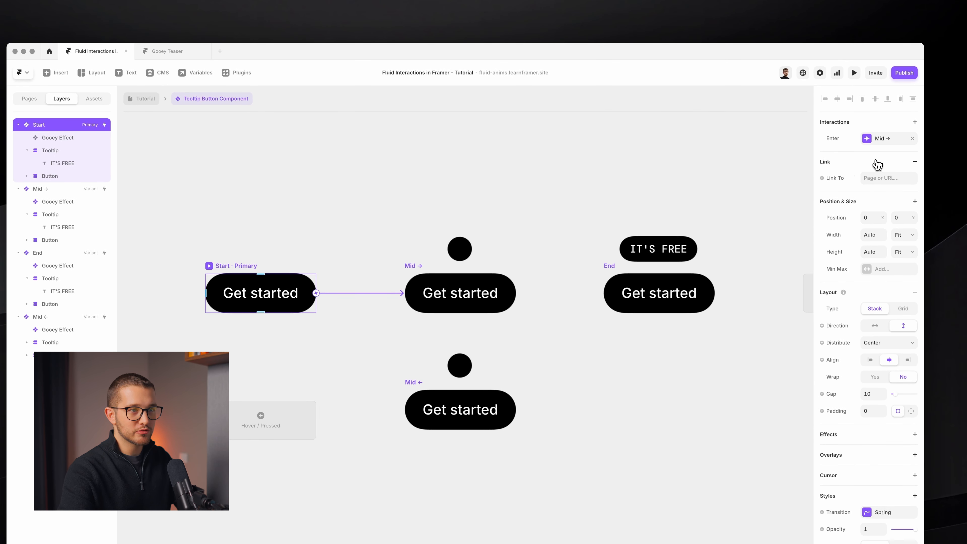
Step: Return to the Tutorial page and preview the "Get started" button's hover animation there
{"action": "left_click", "coordinate": [148, 99]}
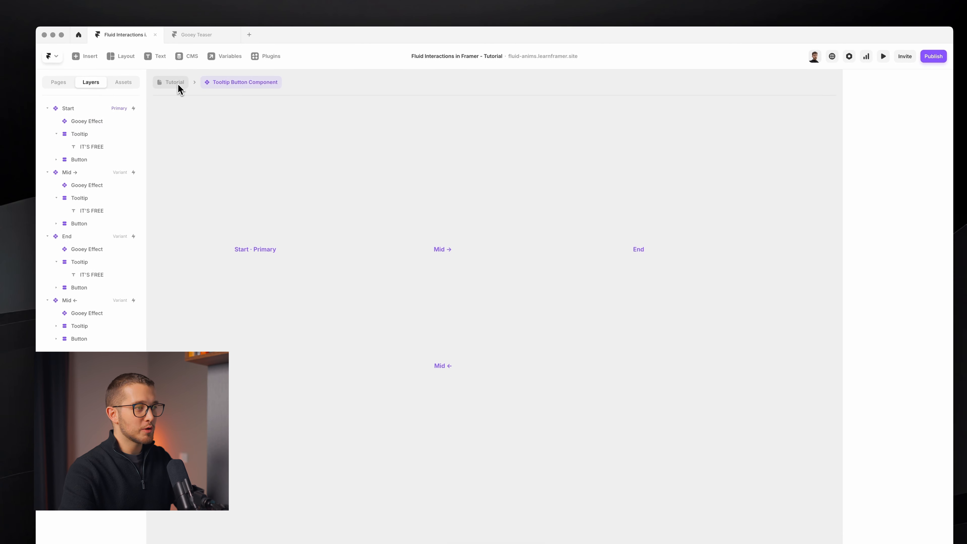
{"action": "left_click", "coordinate": [453, 253]}
{"action": "key", "text": "super+p"}
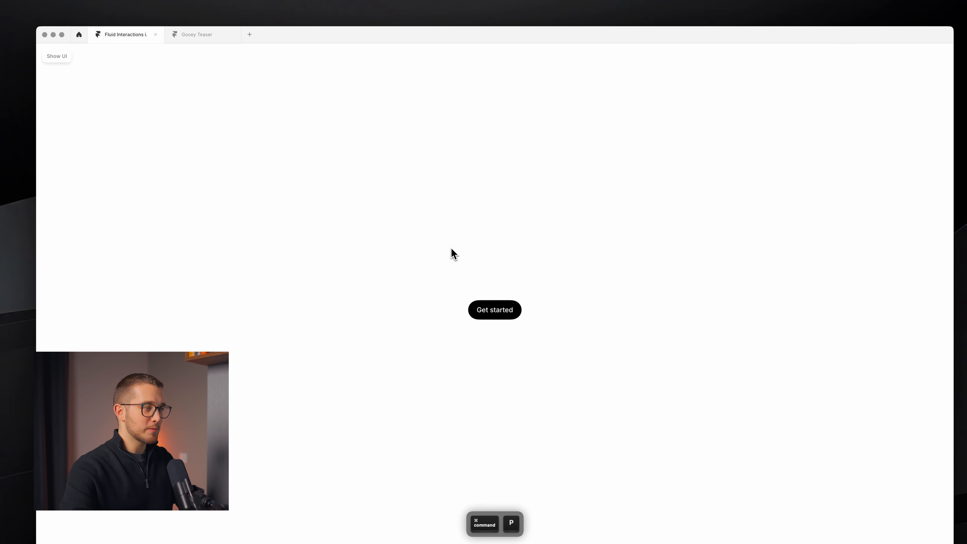
{"action": "mouse_move", "coordinate": [502, 309]}
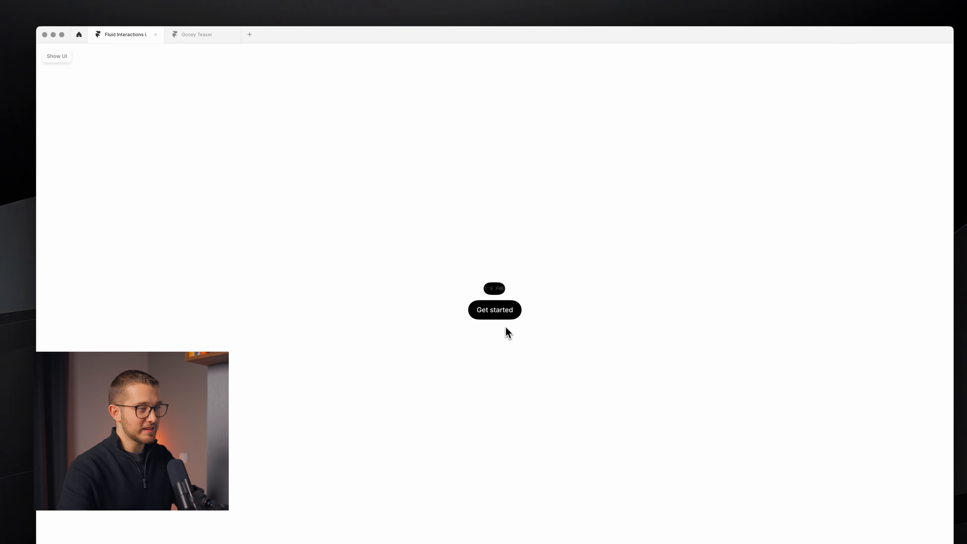